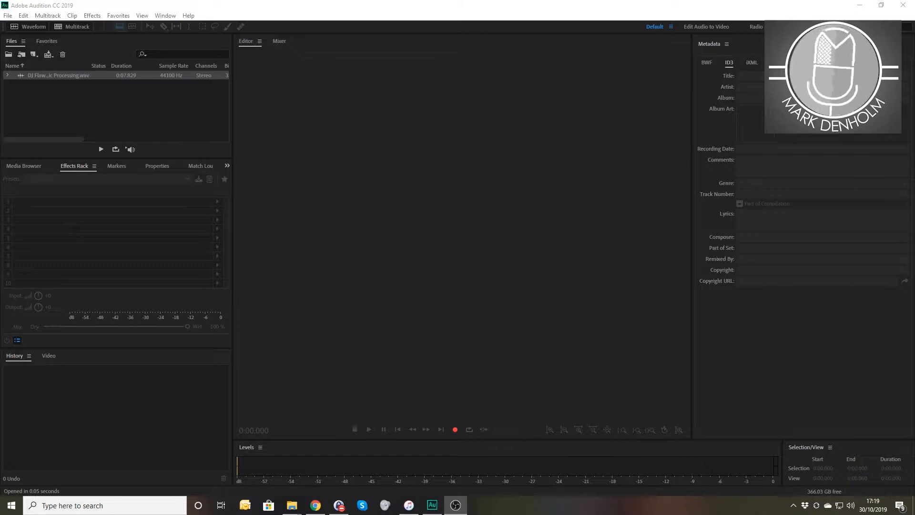
# - Open DJ Flawless Basic Processing.wav in the waveform editor and play part of it from before the first phrase
pyautogui.doubleClick(60, 75)
pyautogui.click(252, 131)
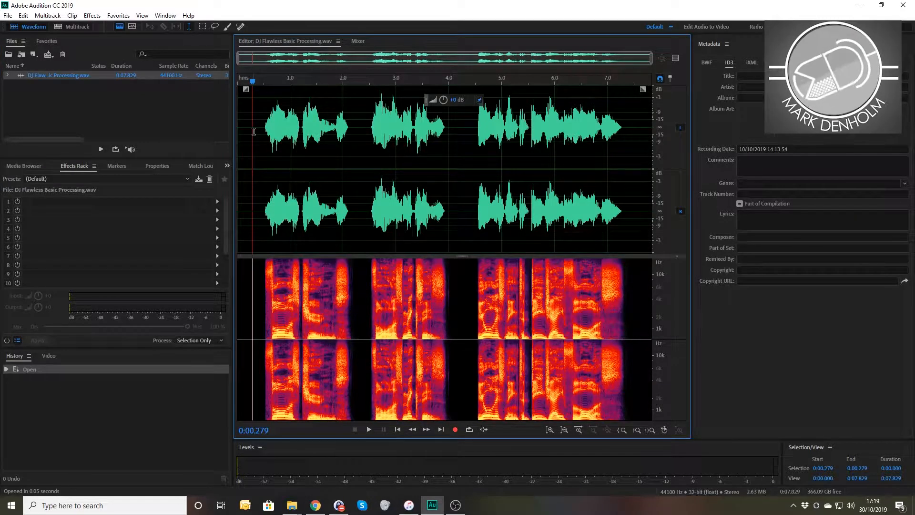
pyautogui.press('space')
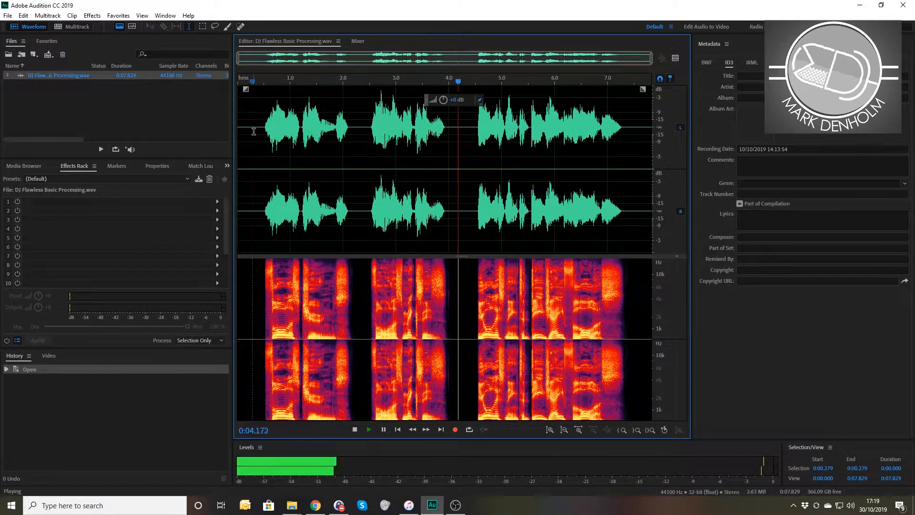
pyautogui.press('space')
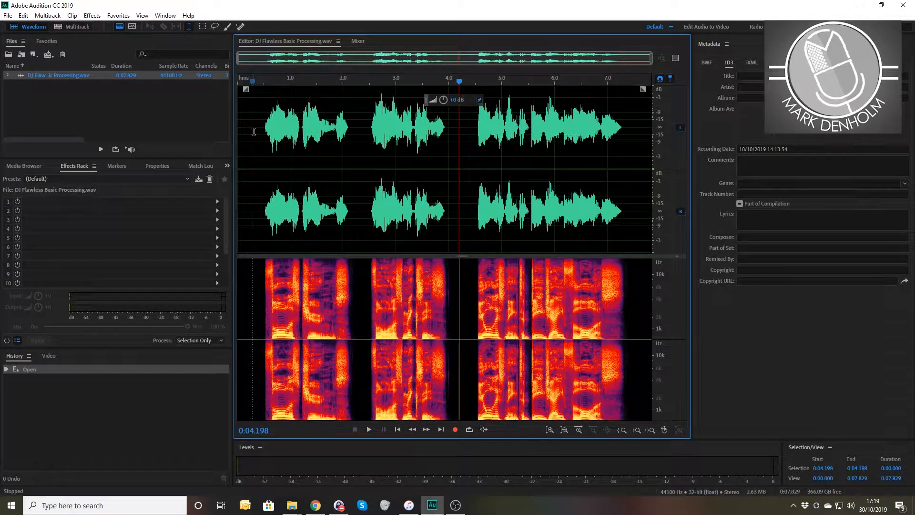
# - Create a multitrack session named Untitled Session 2 with the template set to None
pyautogui.click(73, 27)
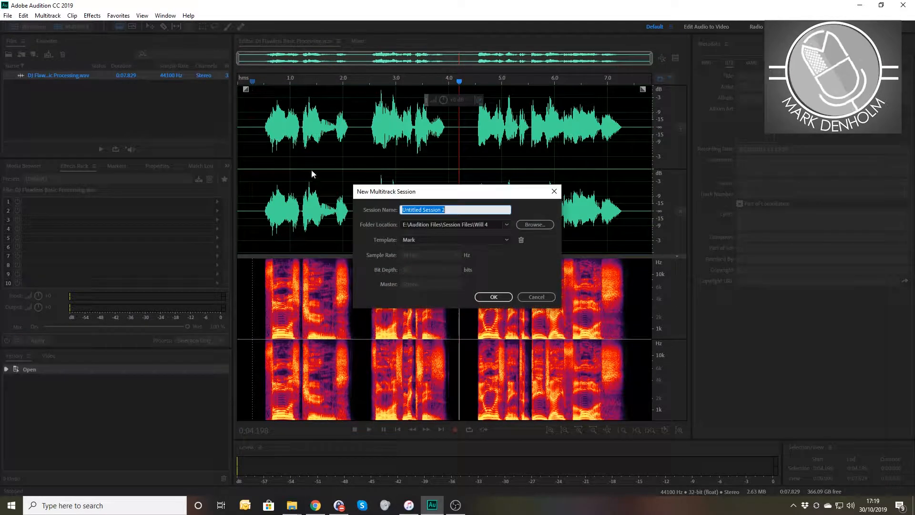
pyautogui.click(432, 239)
pyautogui.click(536, 248)
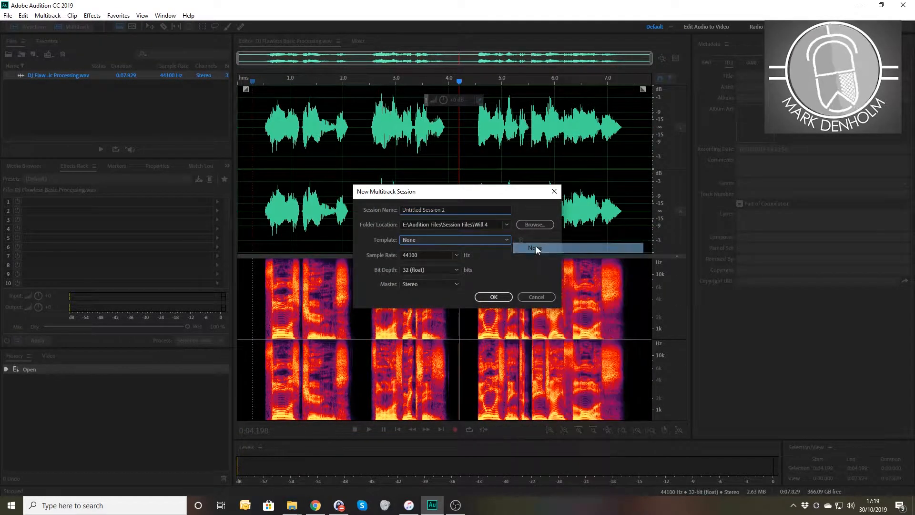
pyautogui.click(507, 296)
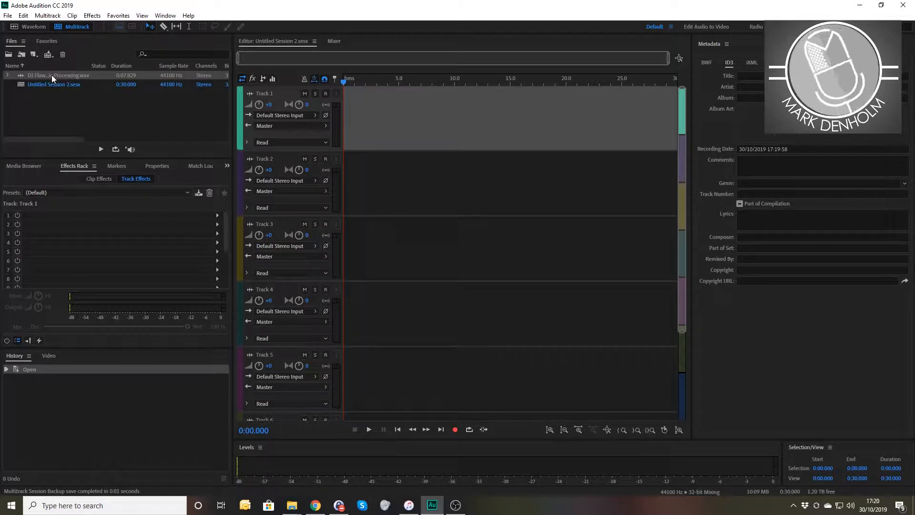
# - Place DJ Flawless Basic Processing.wav at the start of Track 1, previewing it there, and also at the start of Track 2
pyautogui.moveTo(52, 75); pyautogui.dragTo(303, 110)
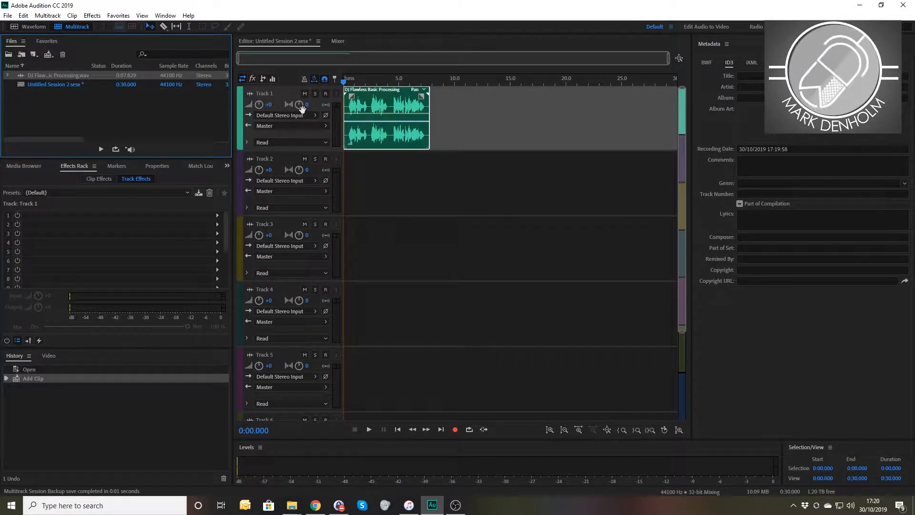
pyautogui.press('space')
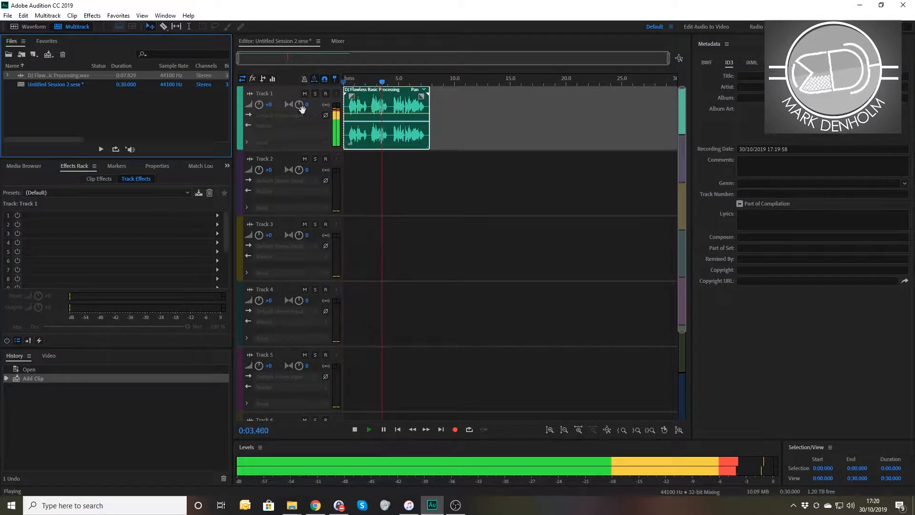
pyautogui.press('space')
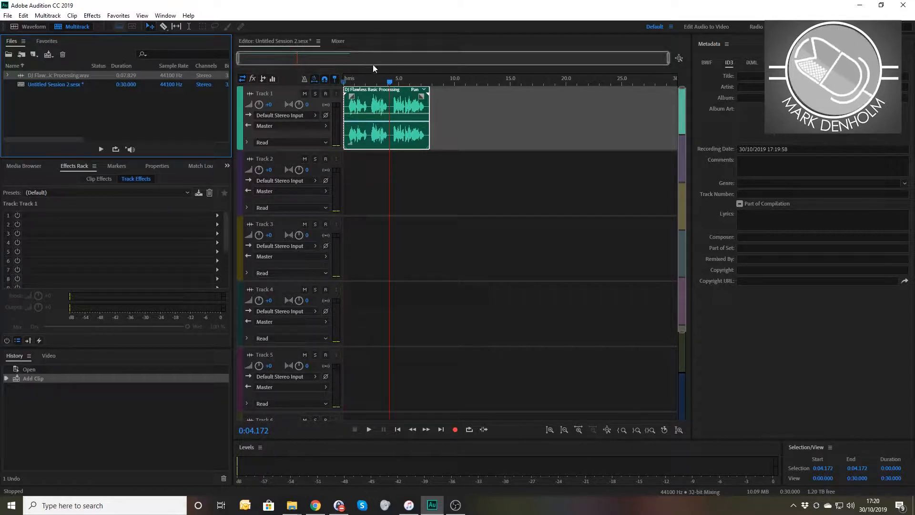
pyautogui.moveTo(391, 82); pyautogui.dragTo(342, 82)
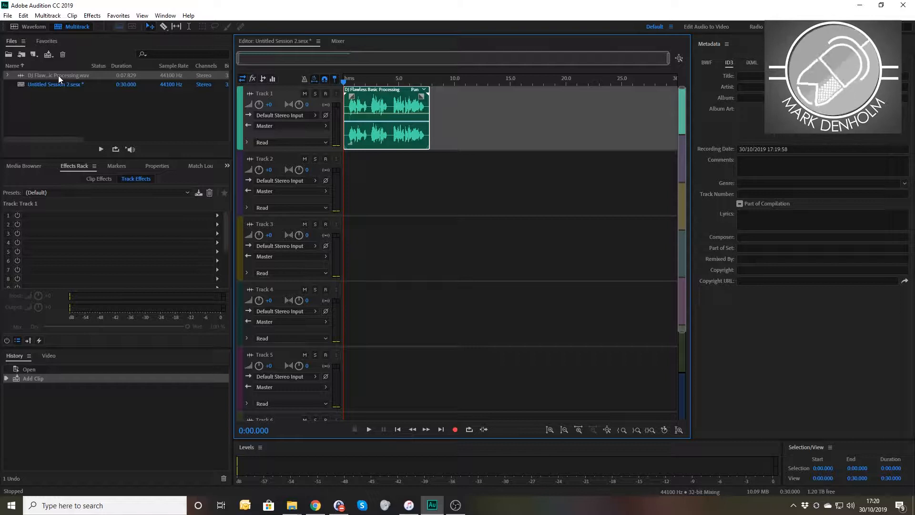
pyautogui.moveTo(58, 75); pyautogui.dragTo(320, 163)
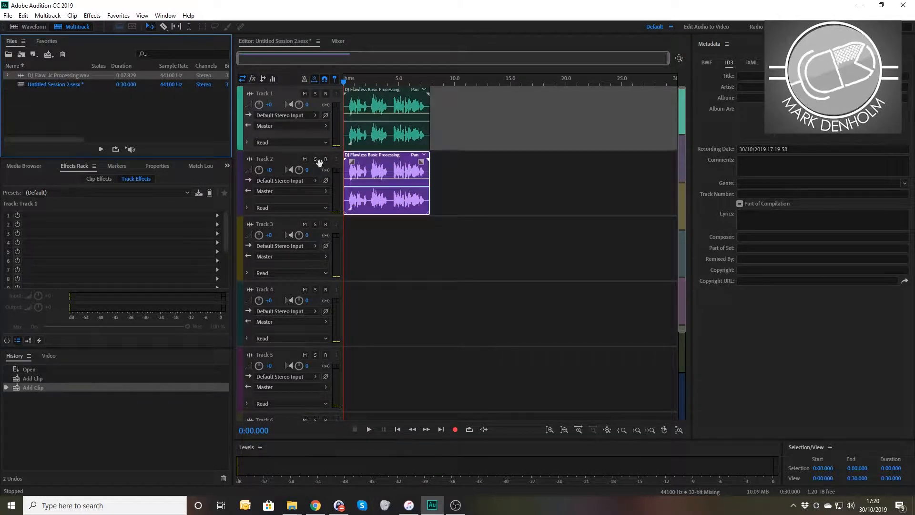
# - Add a Chorus modulation effect with its default settings to the first effect slot of Track 1
pyautogui.click(218, 216)
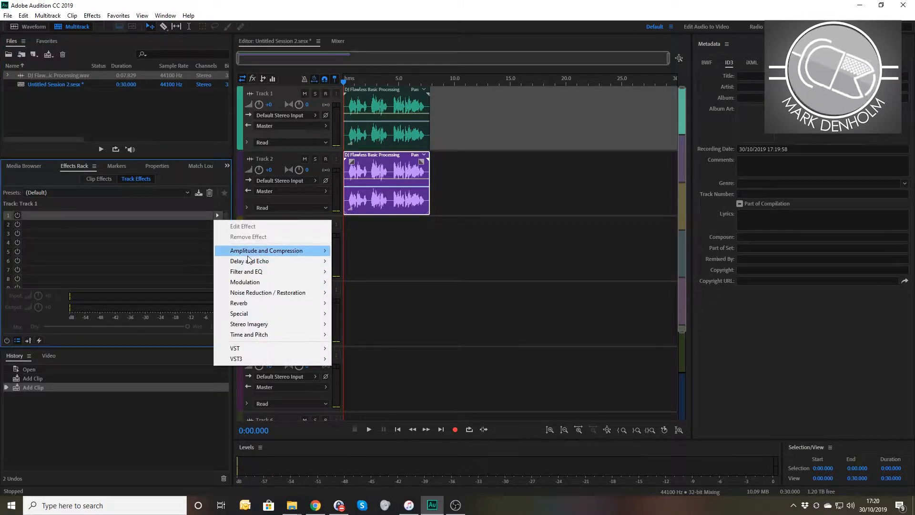
pyautogui.moveTo(286, 250)
pyautogui.moveTo(289, 293)
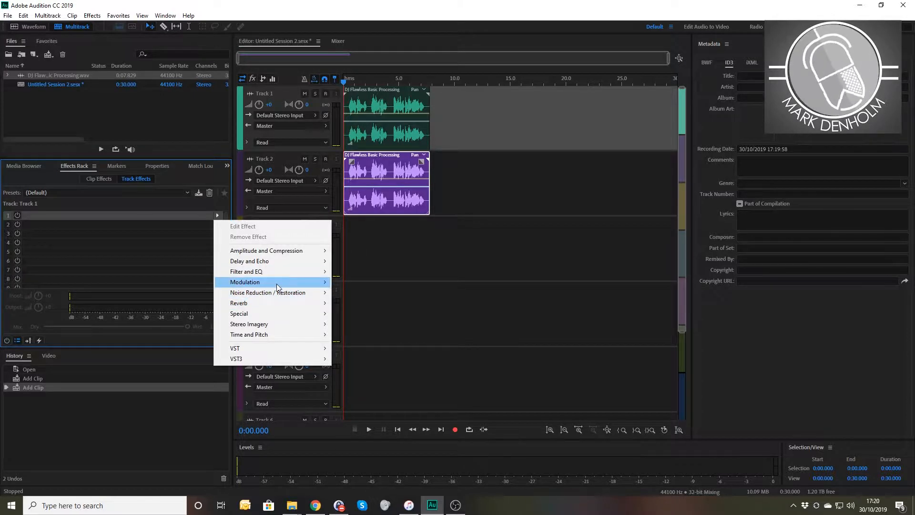
pyautogui.click(342, 281)
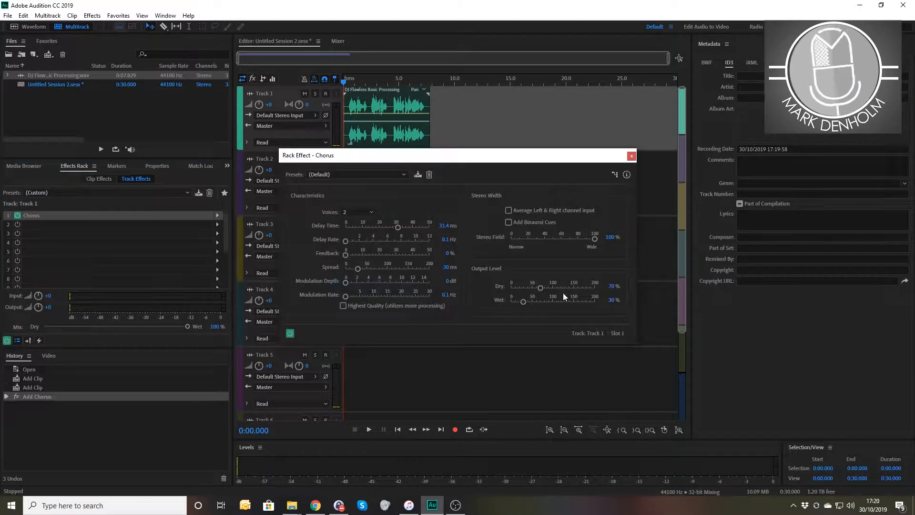
pyautogui.click(631, 156)
# - Add a Flanger effect with default settings to the first effect slot of Track 2 and play the two-track mix
pyautogui.click(371, 171)
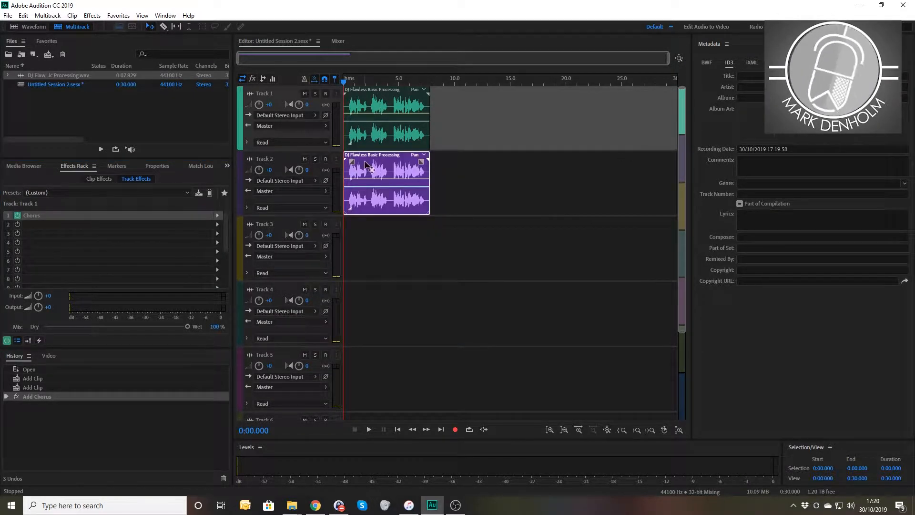
pyautogui.click(217, 215)
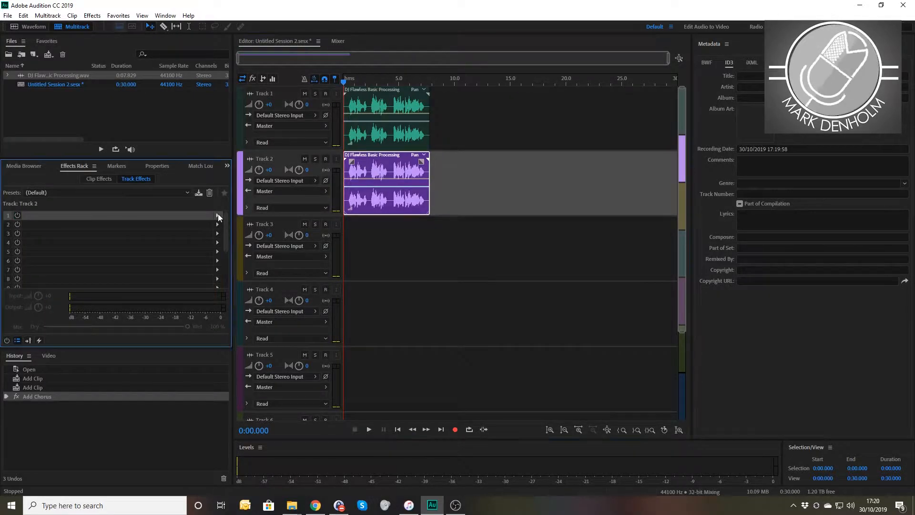
pyautogui.moveTo(247, 303)
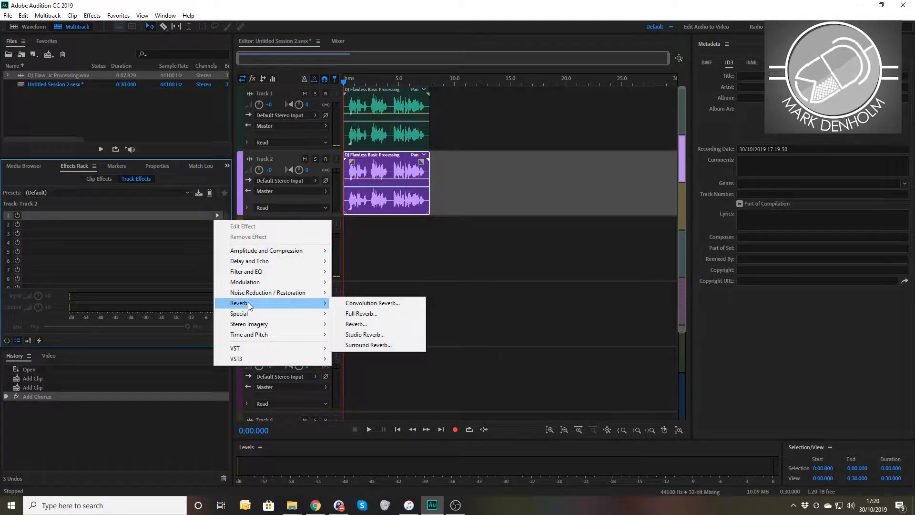
pyautogui.moveTo(251, 285)
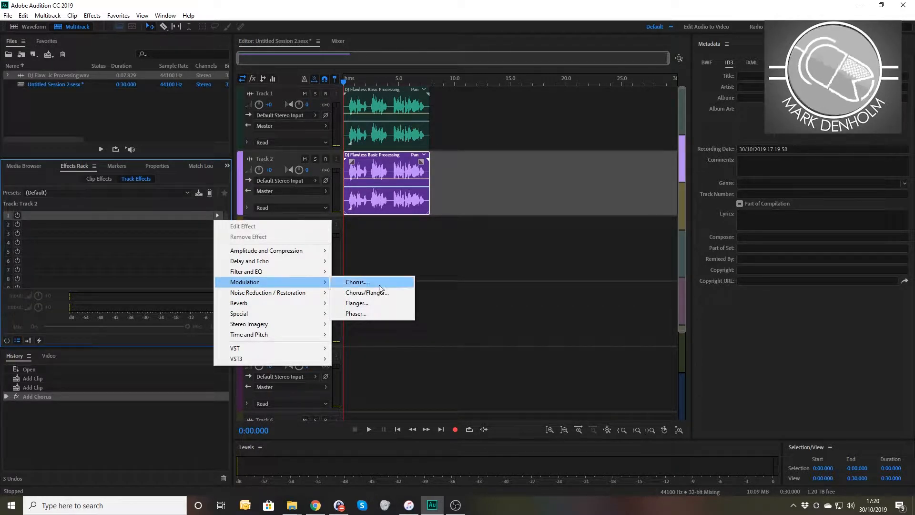
pyautogui.click(366, 302)
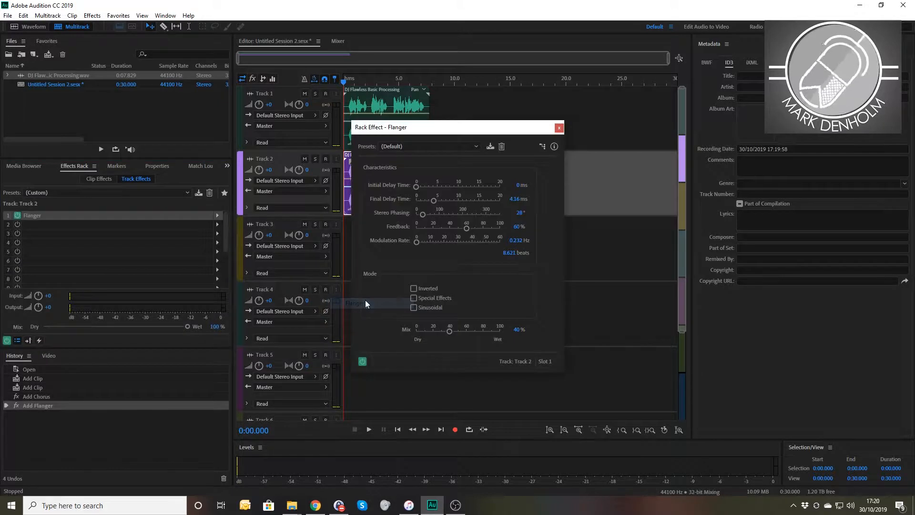
pyautogui.click(559, 127)
pyautogui.press('space')
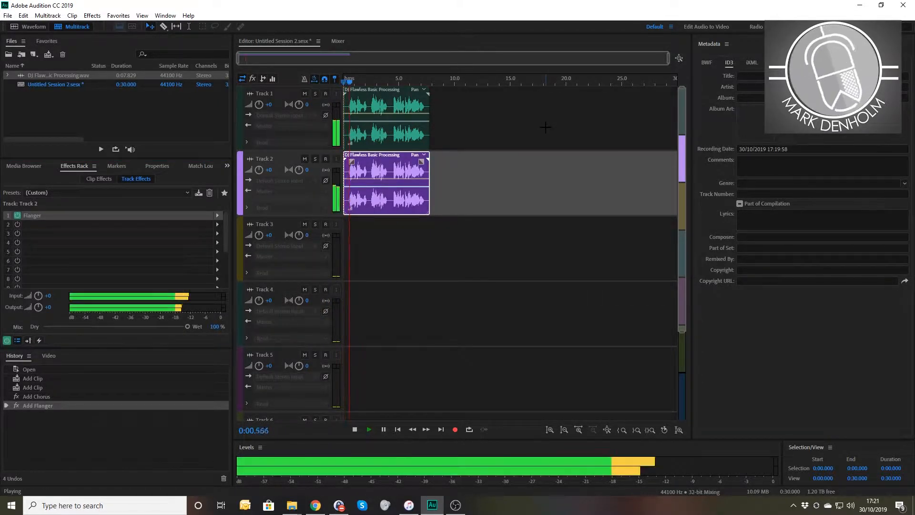
pyautogui.press('space')
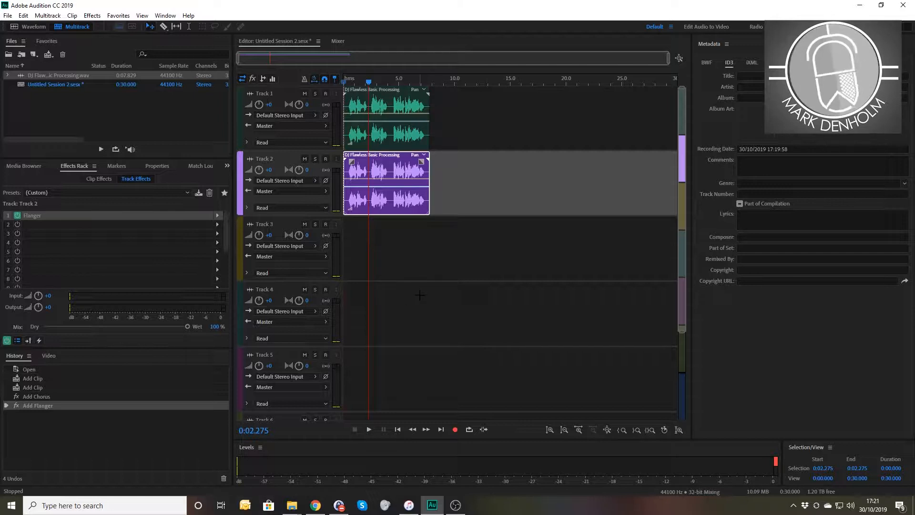
# - Add a Hard Limiter to the Master track with maximum amplitude -1 dB and input boost 0 dB
pyautogui.scroll(-2, 420, 298)
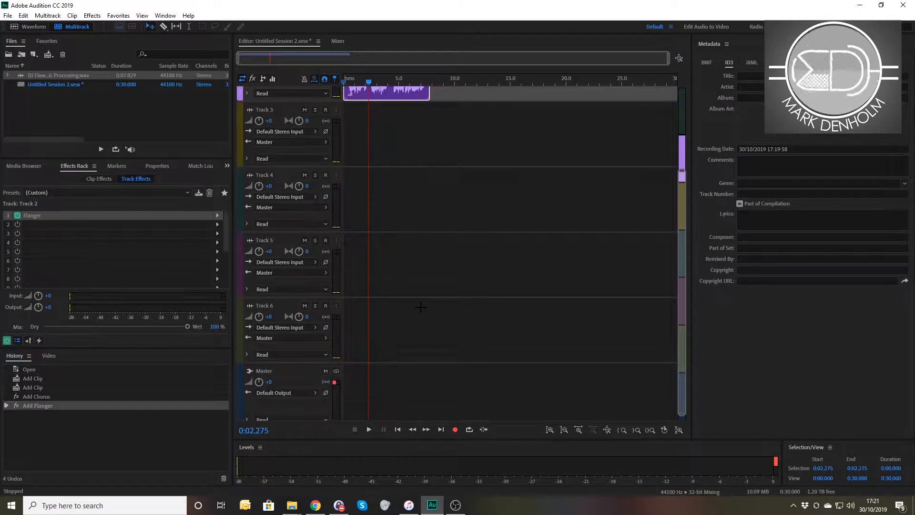
pyautogui.click(280, 370)
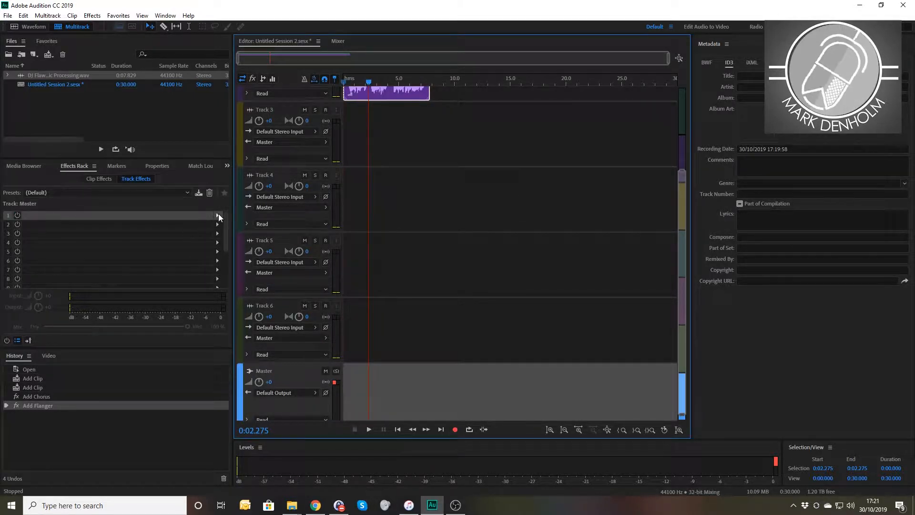
pyautogui.click(217, 215)
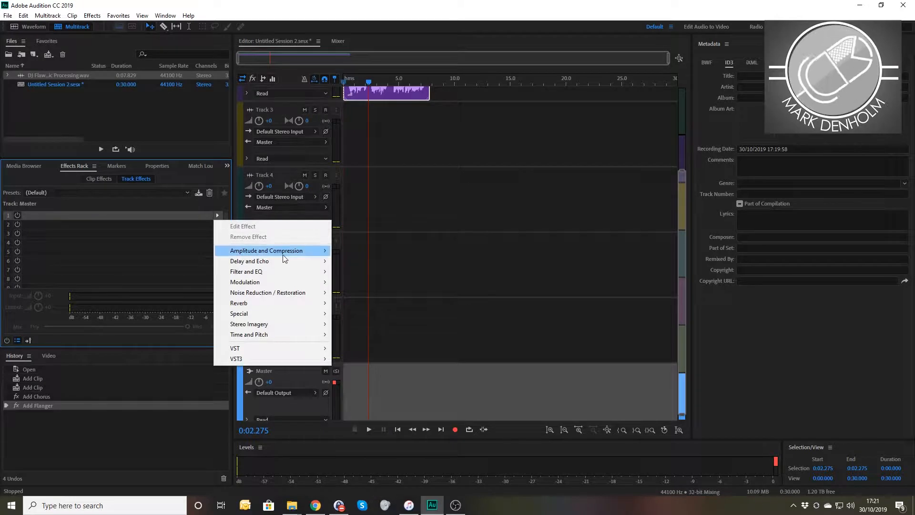
pyautogui.moveTo(282, 254)
pyautogui.click(367, 303)
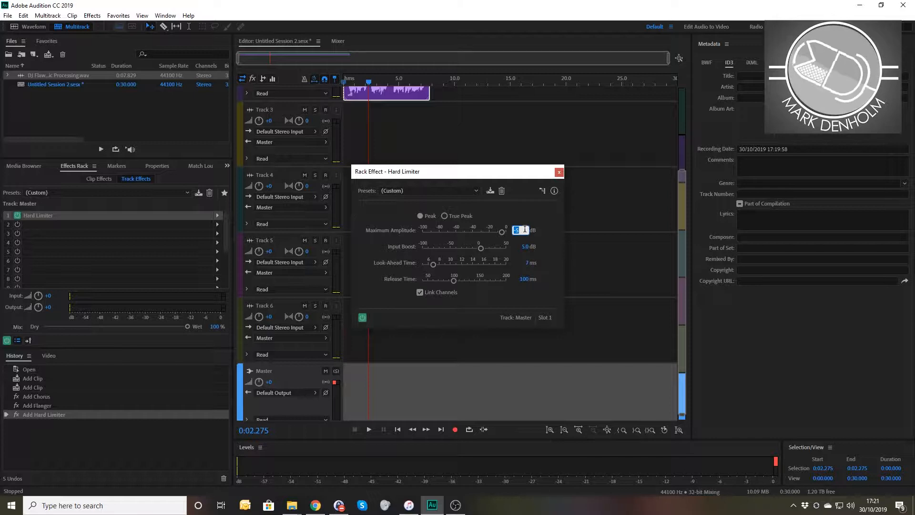
pyautogui.write('-1')
pyautogui.press('Return')
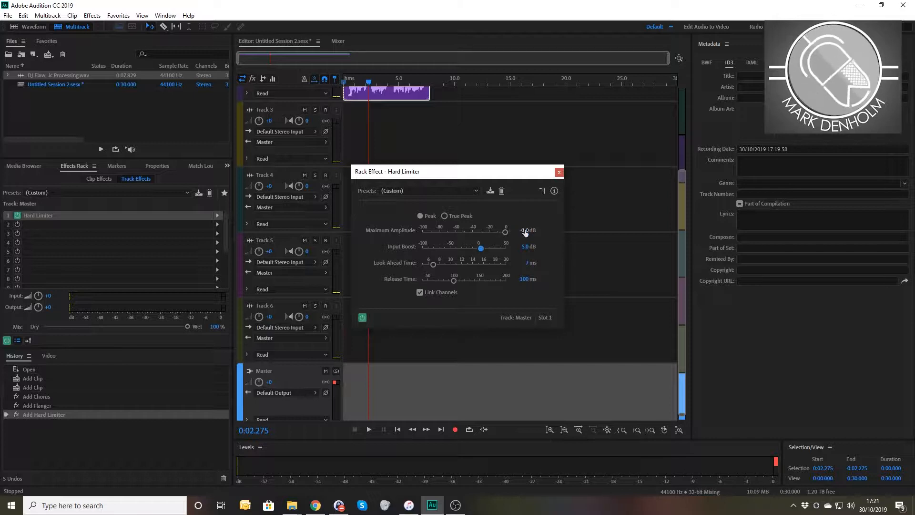
pyautogui.press('Tab')
pyautogui.write('0')
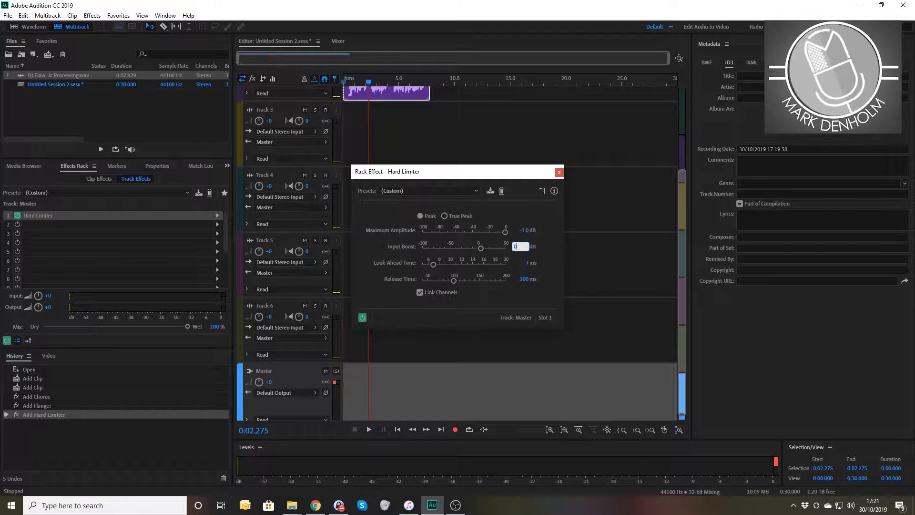
pyautogui.press('Return')
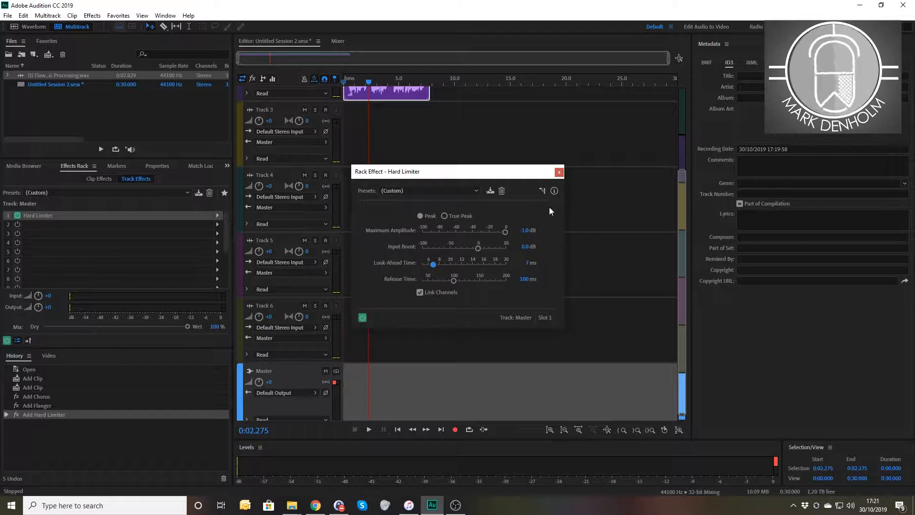
pyautogui.click(559, 172)
# - Play the limited two-track mix from the start of the session
pyautogui.scroll(5, 527, 195)
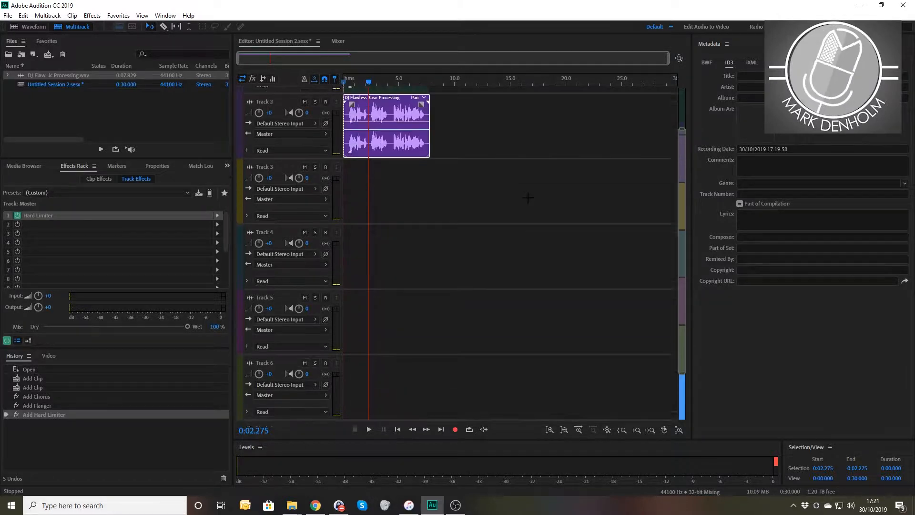
pyautogui.click(365, 80)
pyautogui.moveTo(364, 83); pyautogui.dragTo(311, 77)
pyautogui.press('space')
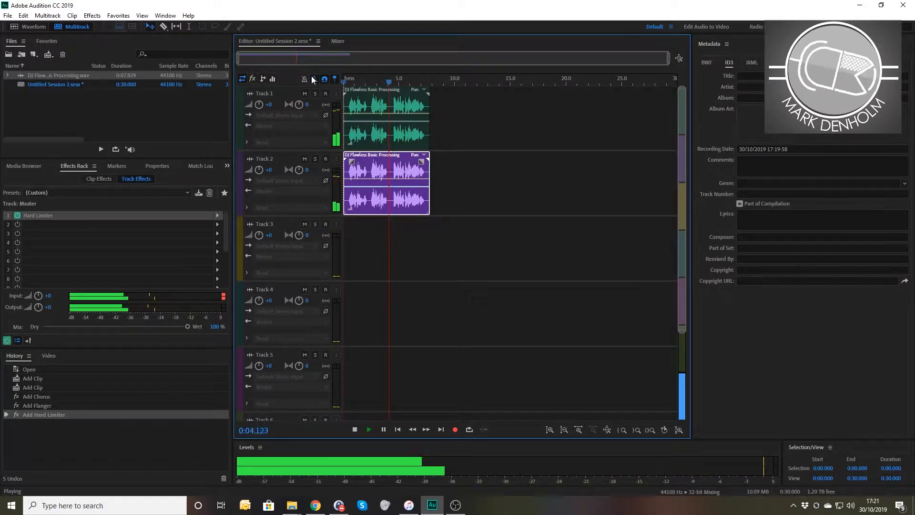
# - Copy the Track 2 clip to the start of Track 3
pyautogui.click(382, 170)
pyautogui.rightClick(366, 181)
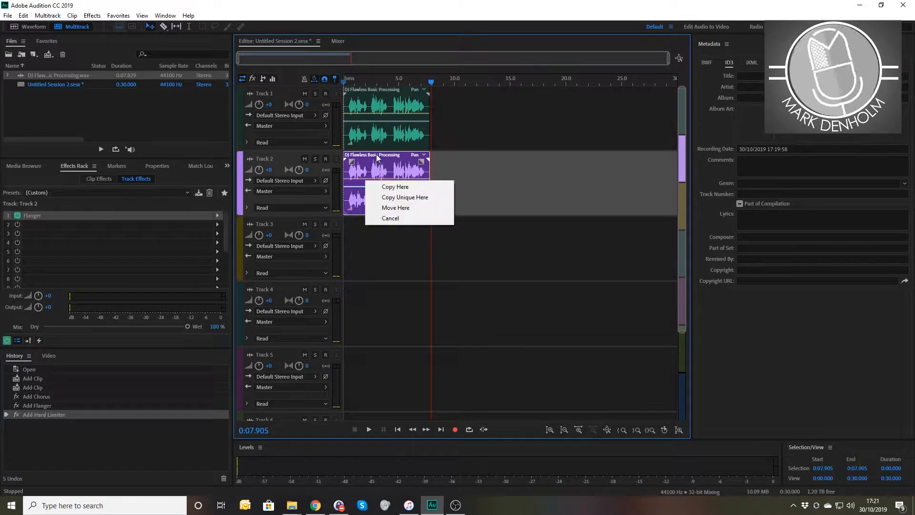
pyautogui.click(377, 158)
pyautogui.moveTo(376, 168); pyautogui.dragTo(359, 234)
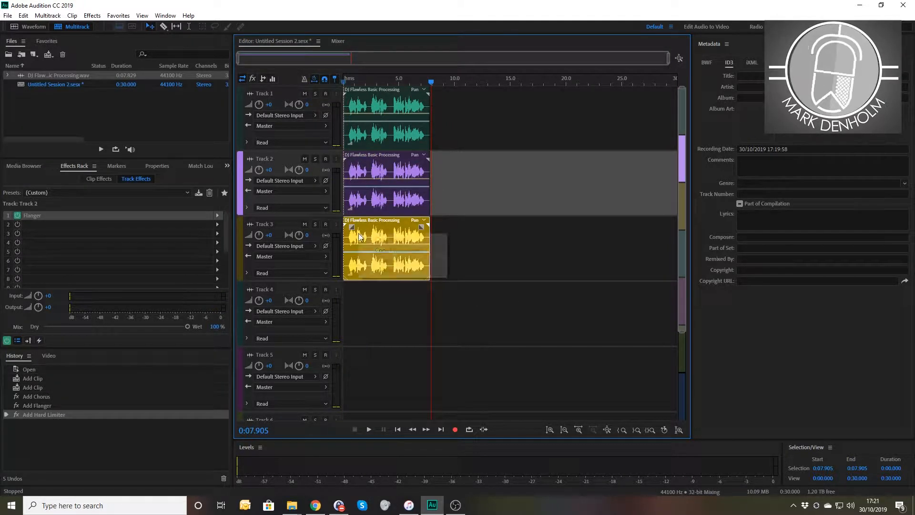
pyautogui.click(379, 239)
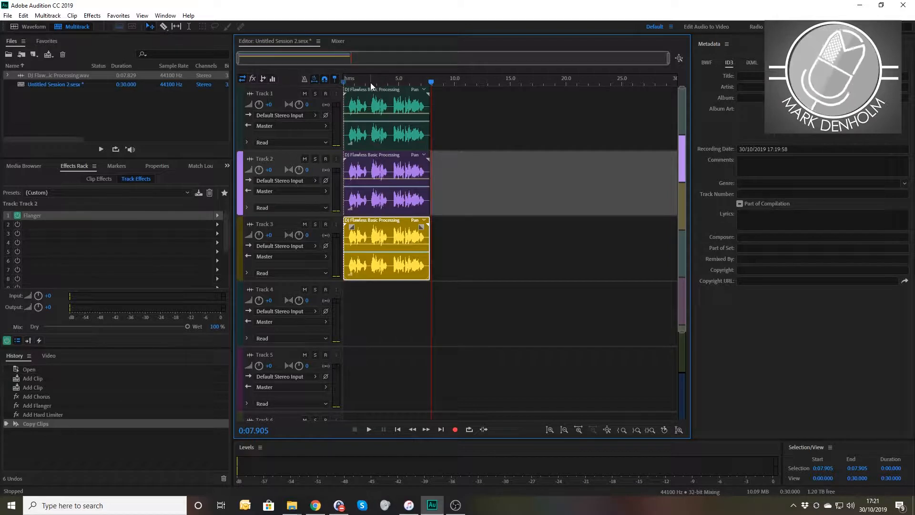
# - Play the three-track mix from the start of the session
pyautogui.moveTo(370, 82); pyautogui.dragTo(340, 84)
pyautogui.press('space')
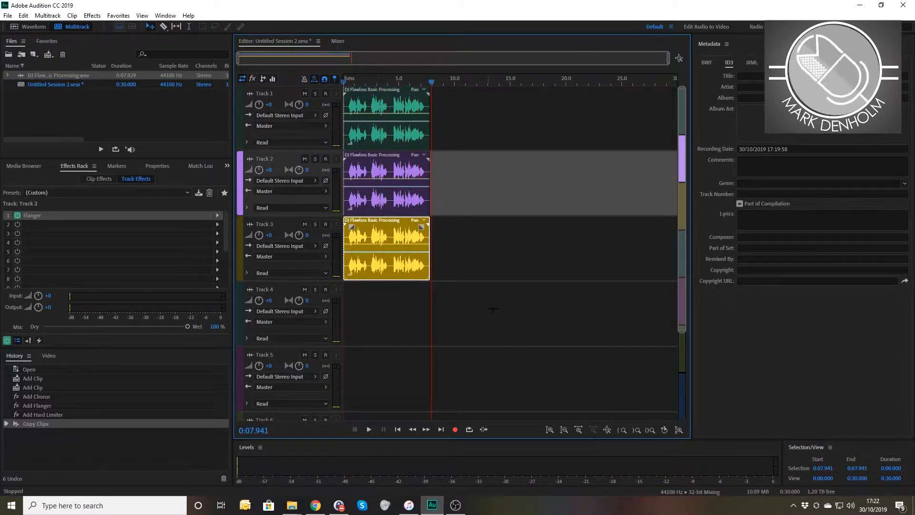
pyautogui.scroll(-1, 520, 318)
pyautogui.scroll(-3, 520, 318)
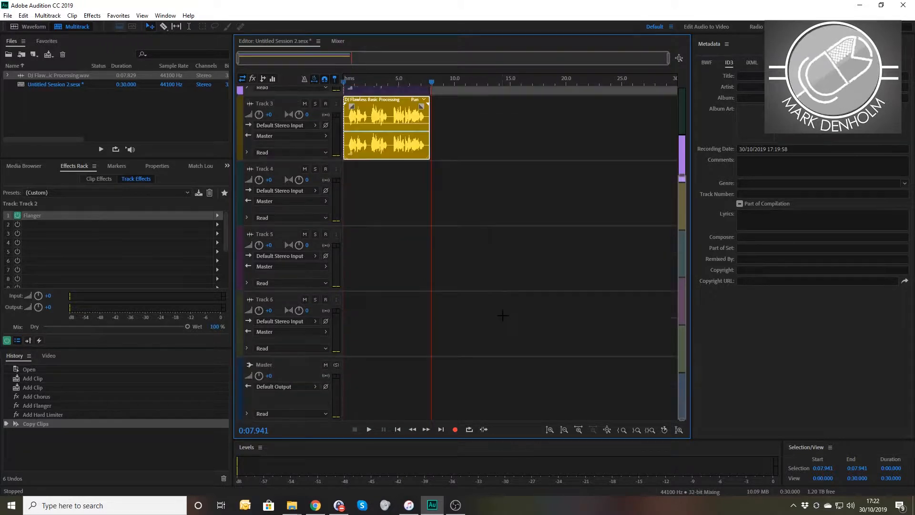
# - Play the mix from the start of the session with the Master track's Hard Limiter bypassed, and re-enable the limiter
pyautogui.click(292, 360)
pyautogui.click(17, 216)
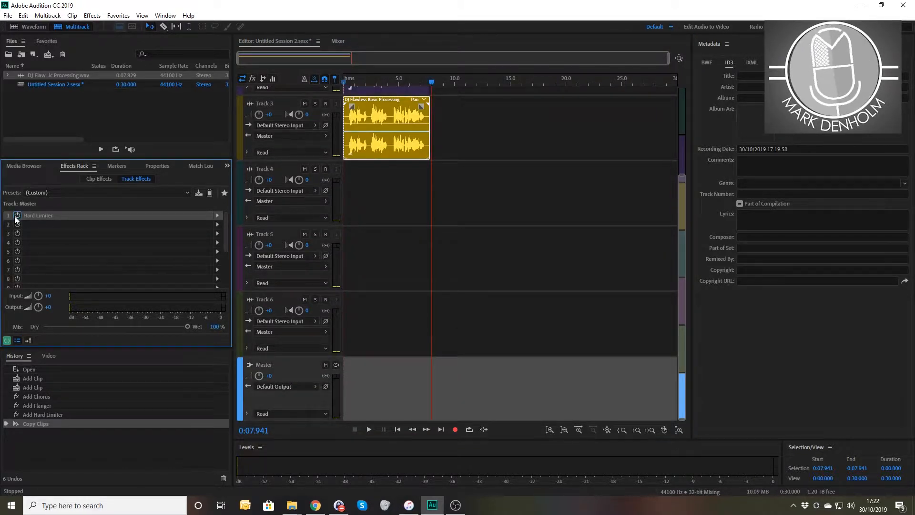
pyautogui.moveTo(361, 82); pyautogui.dragTo(326, 84)
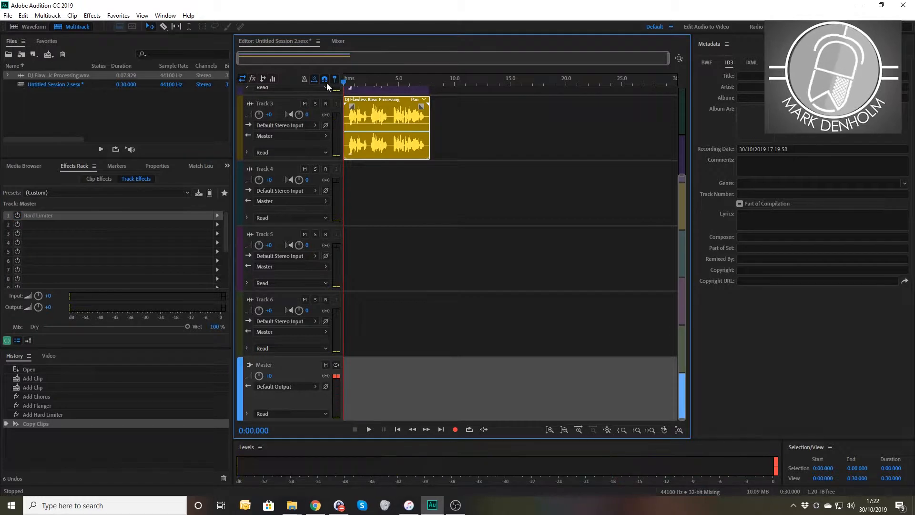
pyautogui.press('space')
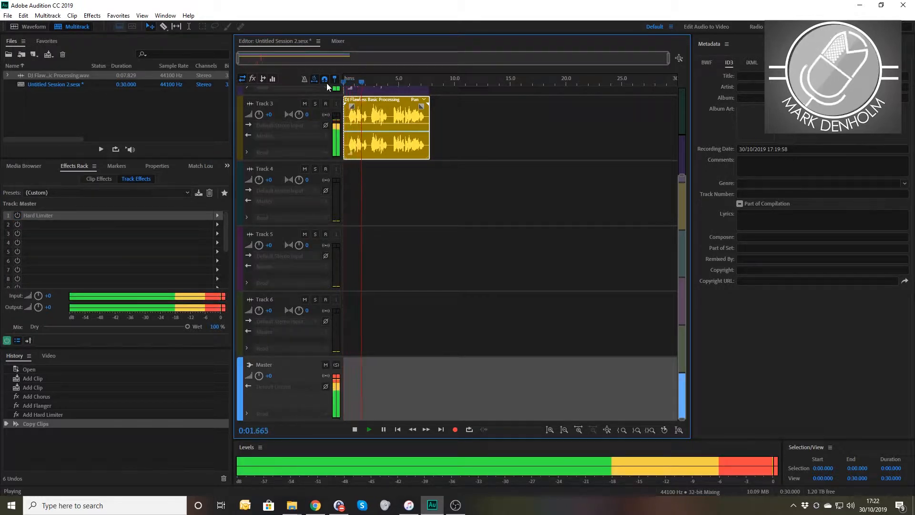
pyautogui.press('space')
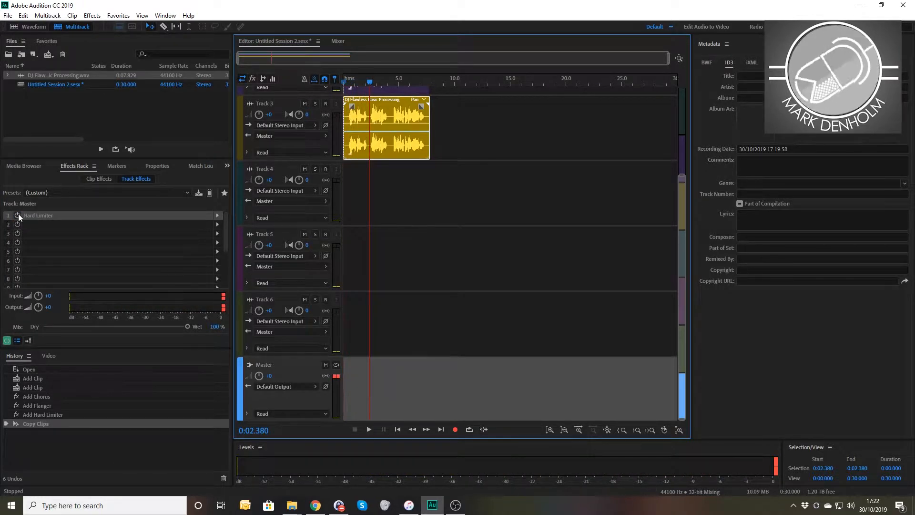
pyautogui.click(18, 215)
# - Return the playhead to the start of the session and add an audio track directly below Track 3
pyautogui.scroll(3, 442, 188)
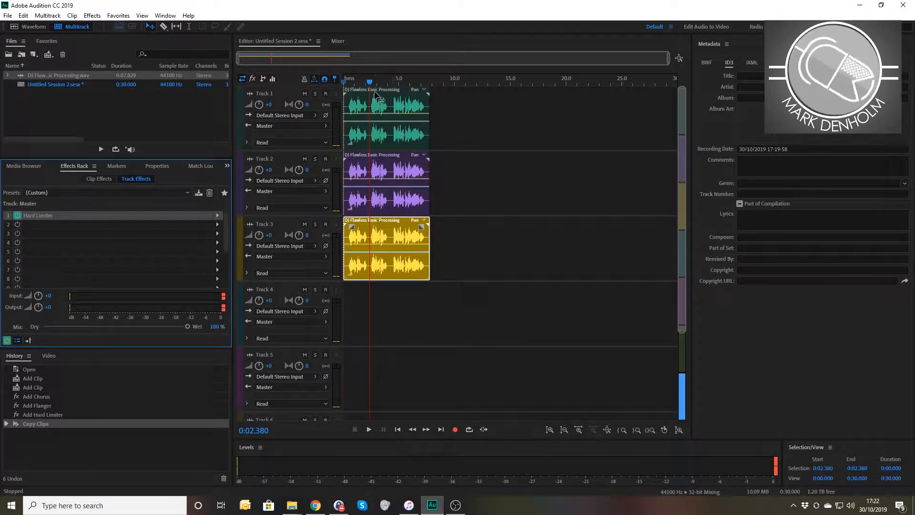
pyautogui.moveTo(370, 79); pyautogui.dragTo(333, 78)
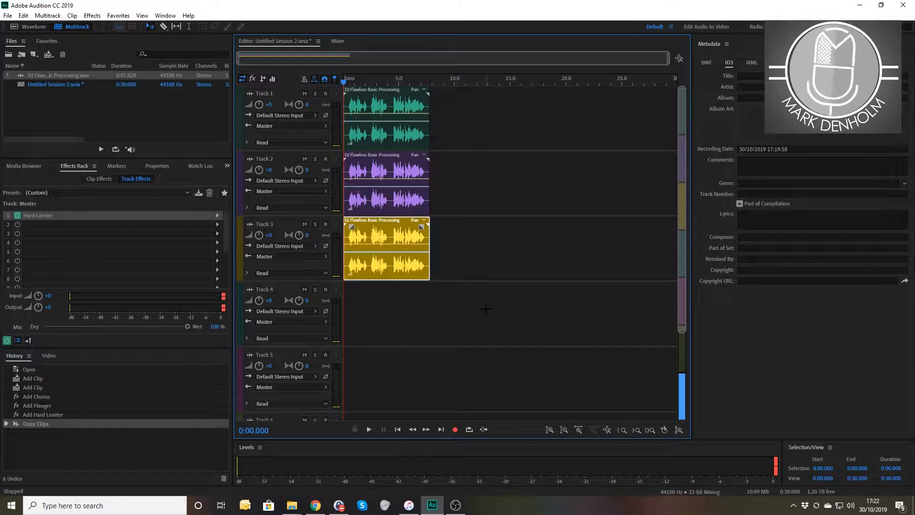
pyautogui.click(466, 279)
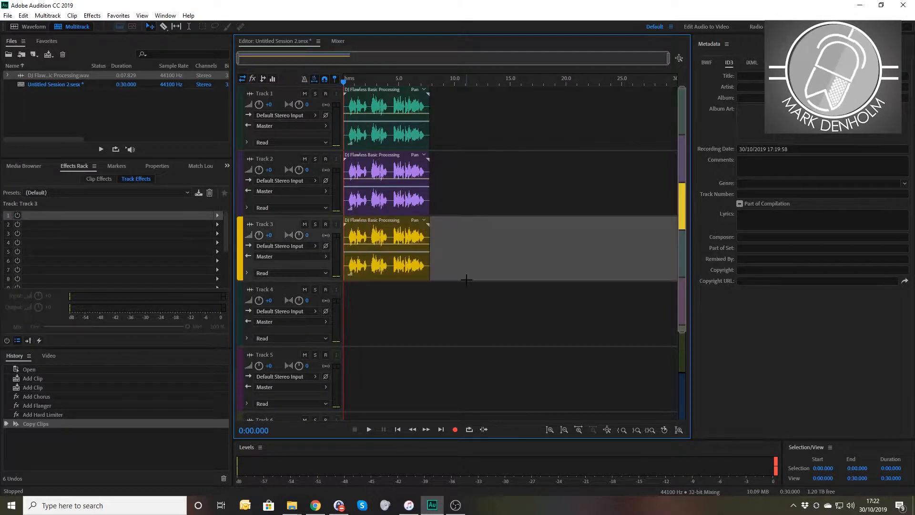
pyautogui.hotkey('alt', 'a')
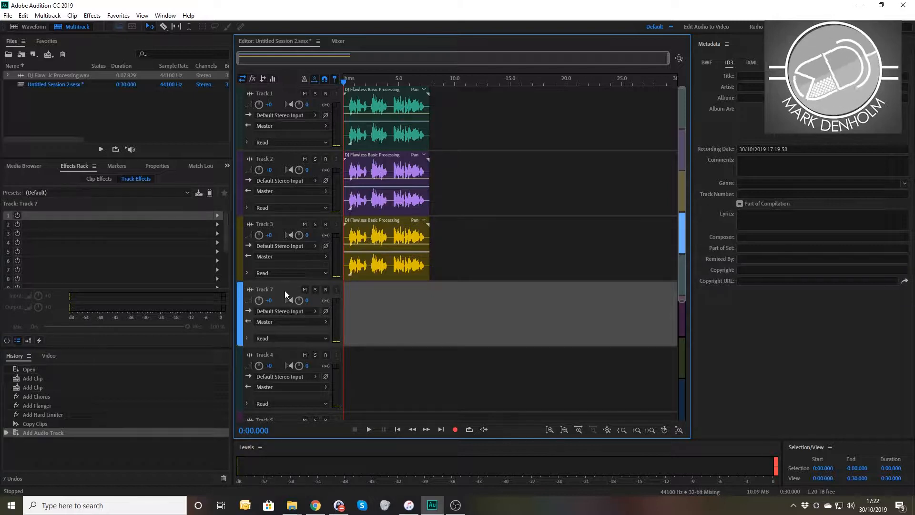
# - Add a bus track directly below Track 3 and name it Voice Bus
pyautogui.click(446, 271)
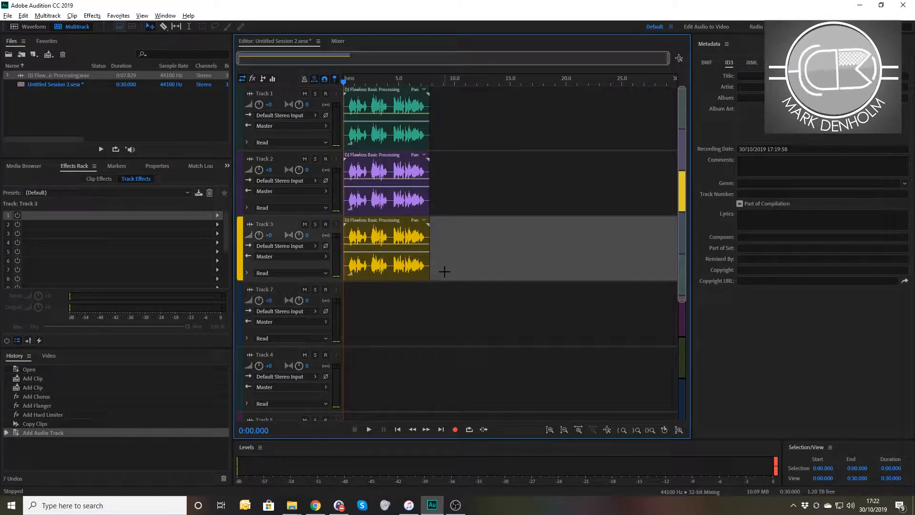
pyautogui.hotkey('alt', 'b')
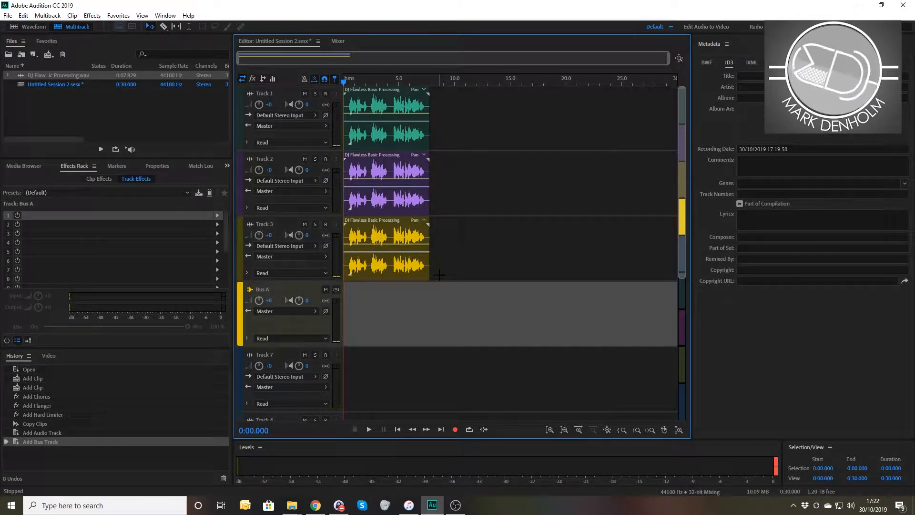
pyautogui.doubleClick(261, 291)
pyautogui.write('Voice')
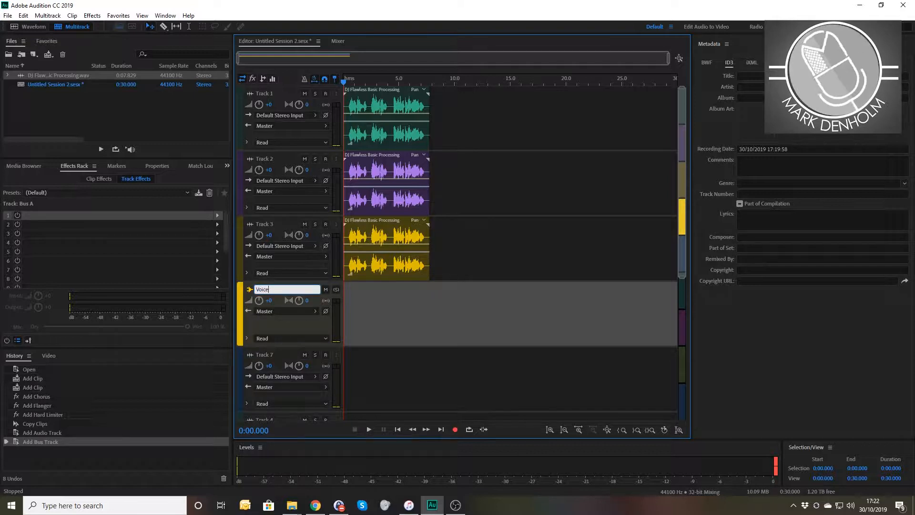
pyautogui.write(' Bus')
pyautogui.press('Return')
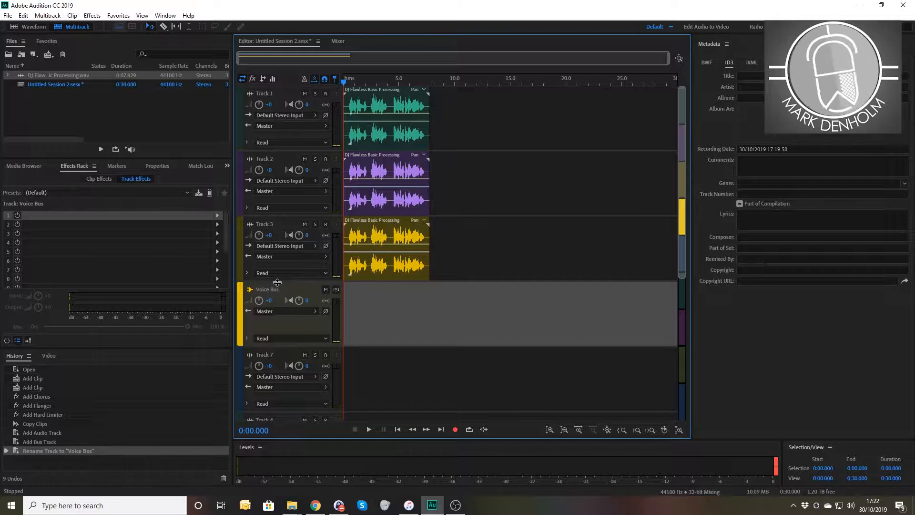
# - Route the outputs of Track 1 and Track 2 to the Voice Bus
pyautogui.click(326, 127)
pyautogui.moveTo(400, 156)
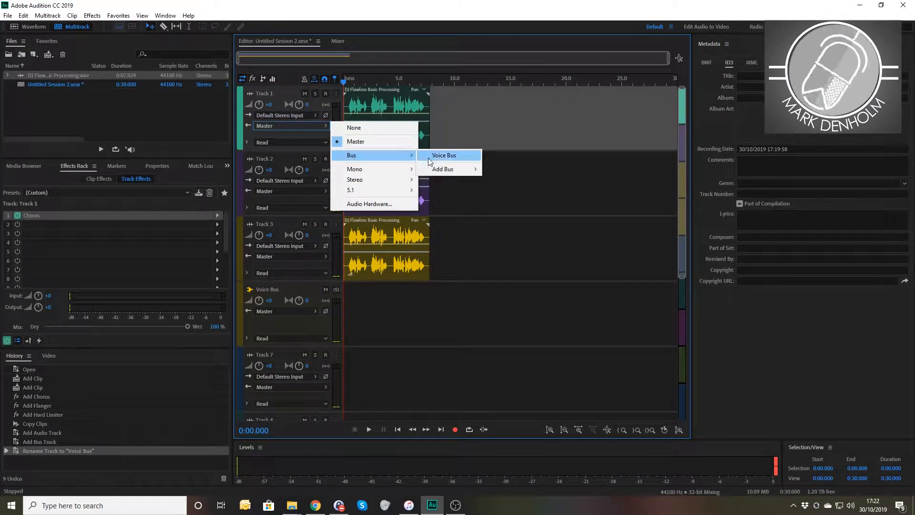
pyautogui.click(432, 157)
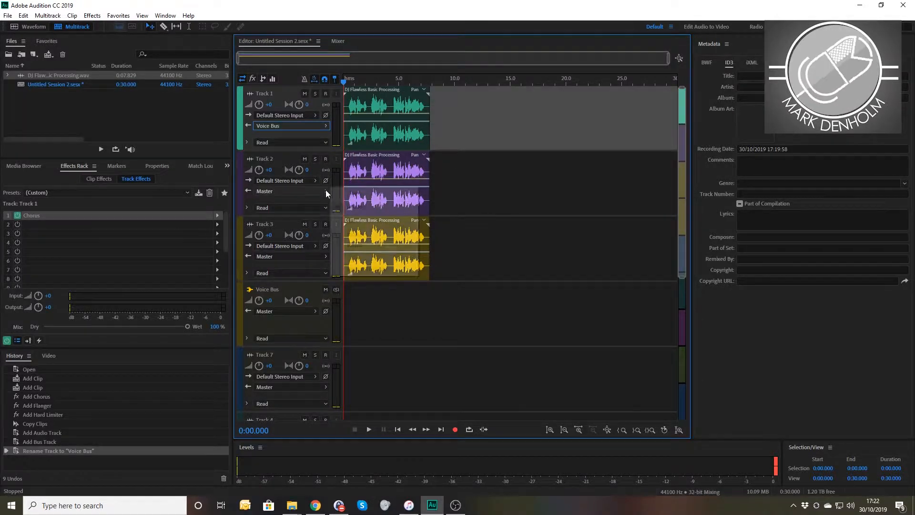
pyautogui.click(326, 192)
pyautogui.moveTo(357, 223)
pyautogui.click(451, 222)
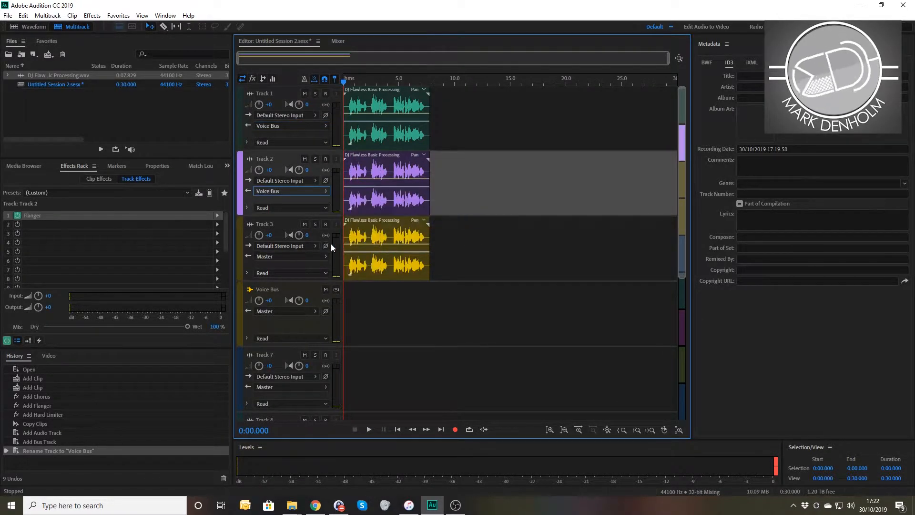
# - Route the output of Track 3 to the Voice Bus and play the mix from the start of the session
pyautogui.click(315, 245)
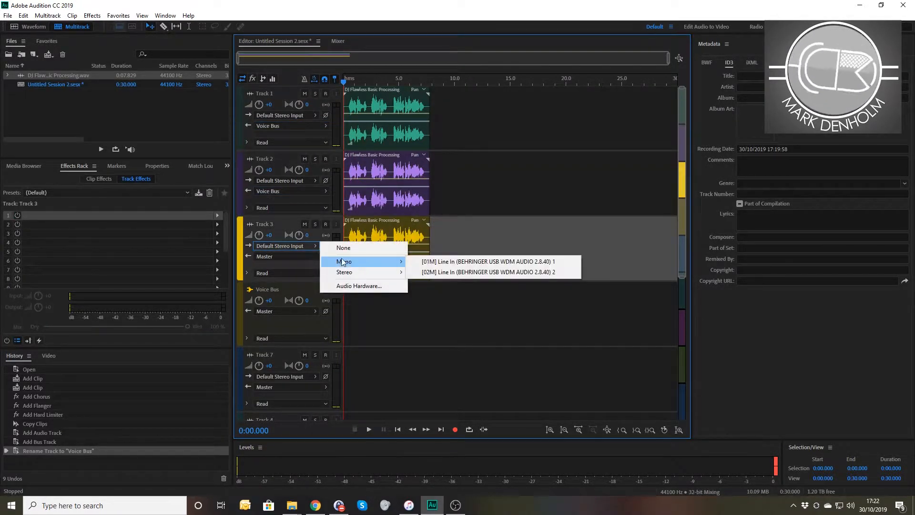
pyautogui.click(299, 256)
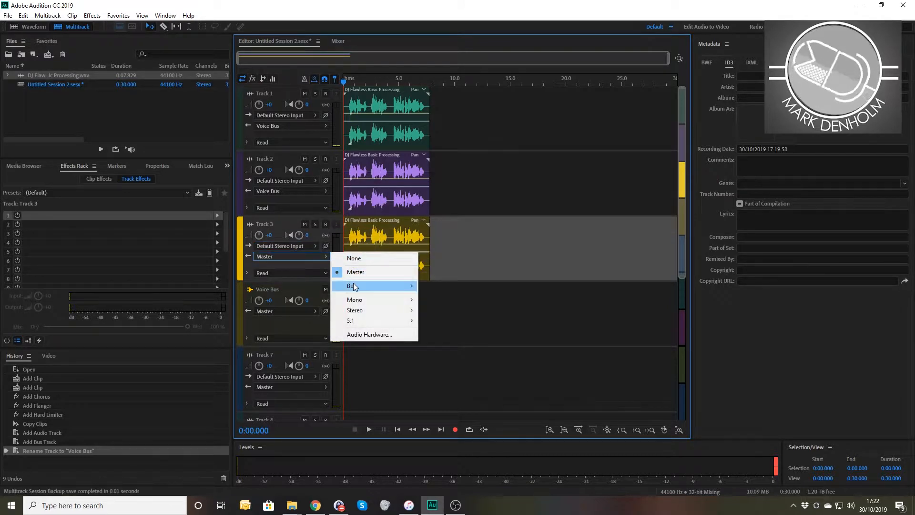
pyautogui.moveTo(382, 285)
pyautogui.click(436, 285)
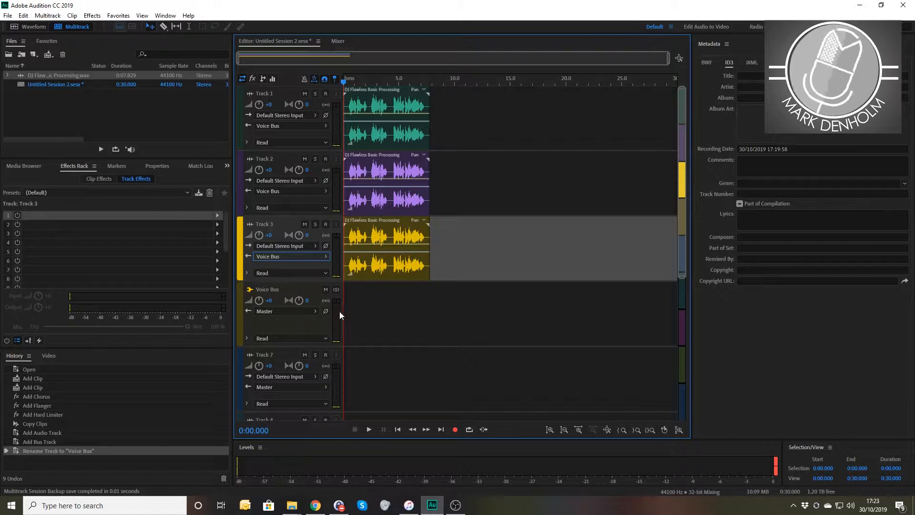
pyautogui.press('space')
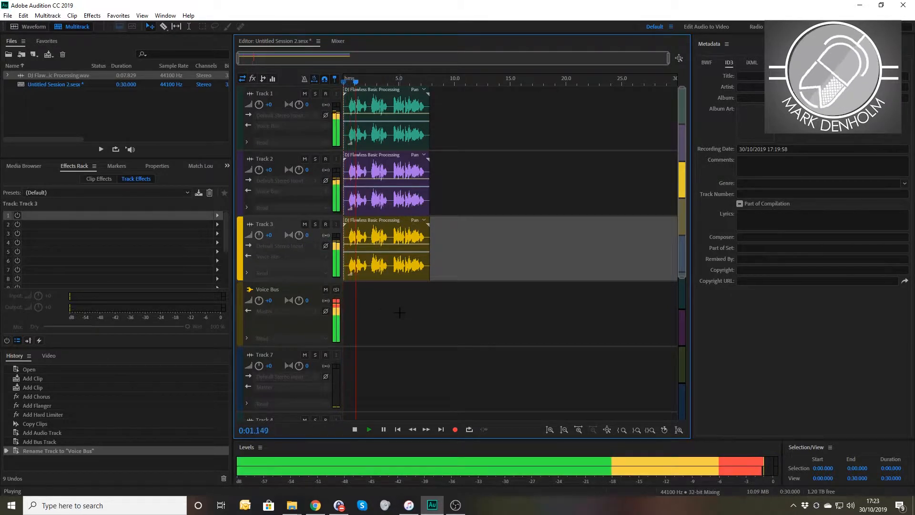
pyautogui.press('space')
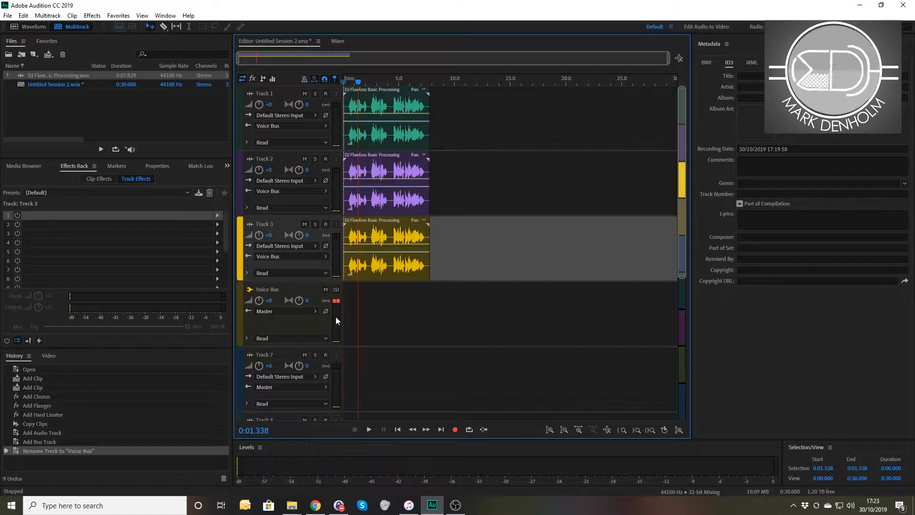
# - Add a Parametric Equalizer to the first effect slot of the Voice Bus
pyautogui.click(274, 293)
pyautogui.click(219, 215)
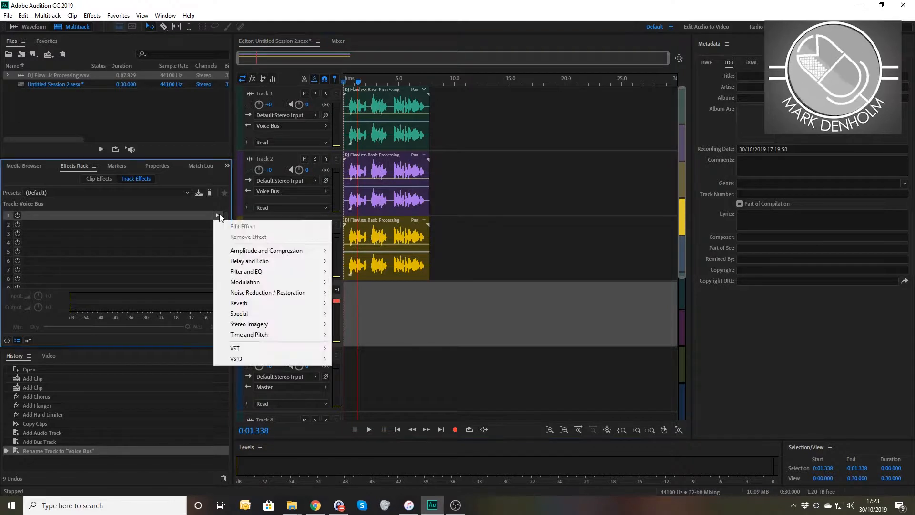
pyautogui.moveTo(279, 253)
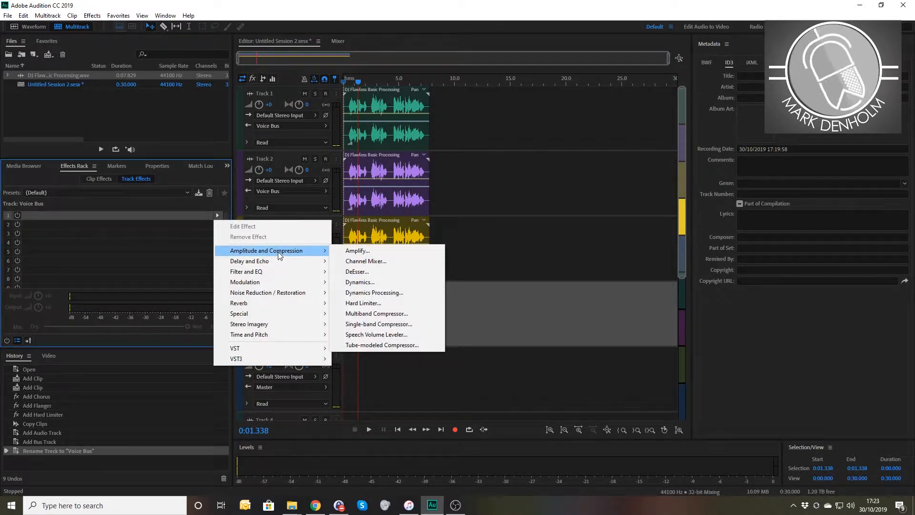
pyautogui.moveTo(267, 272)
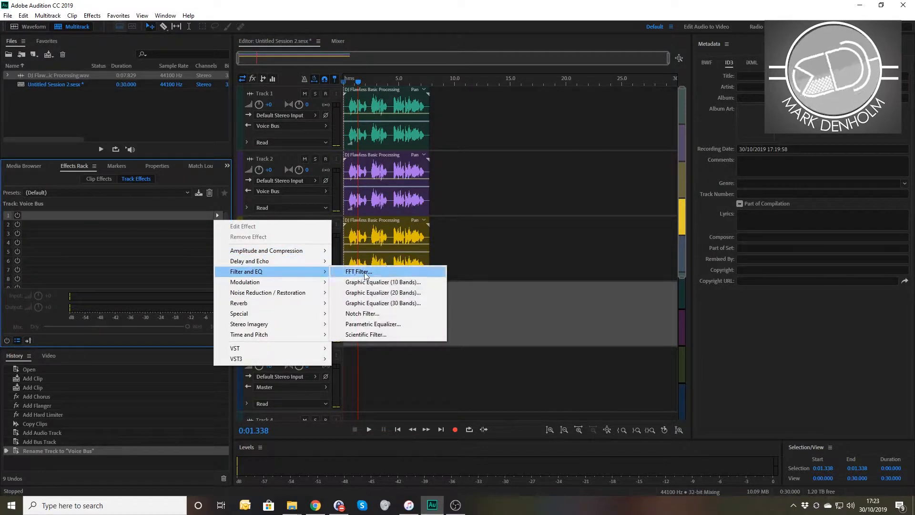
pyautogui.click(372, 325)
# - Apply the (Default) preset to the Voice Bus's Parametric Equalizer while playing the mix
pyautogui.press('space')
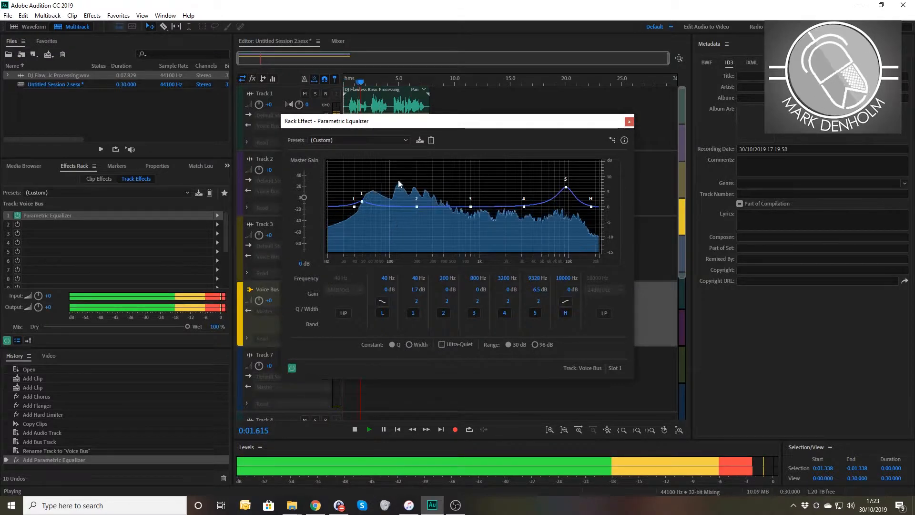
pyautogui.click(381, 142)
pyautogui.click(371, 151)
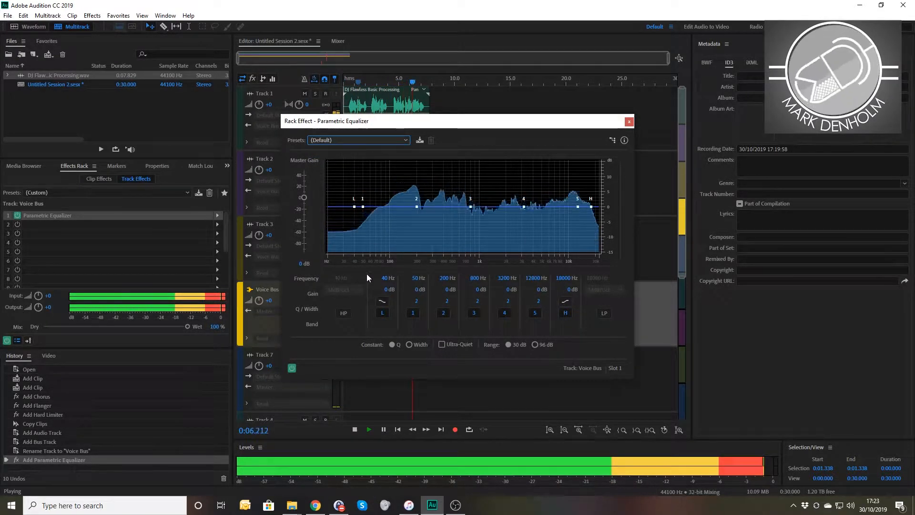
pyautogui.press('space')
# - Apply the Loudness Maximizer preset to the Parametric Equalizer and play the mix from the start of the session
pyautogui.click(369, 142)
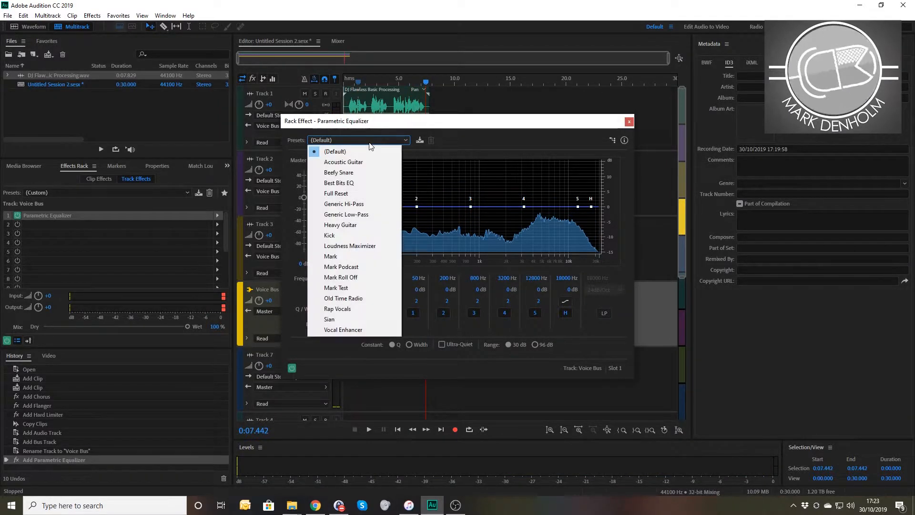
pyautogui.click(349, 246)
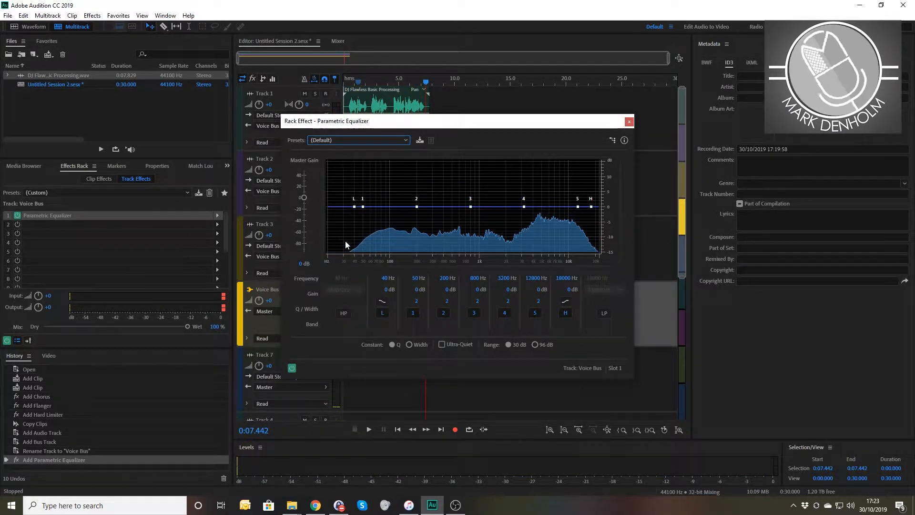
pyautogui.click(346, 78)
pyautogui.press('space')
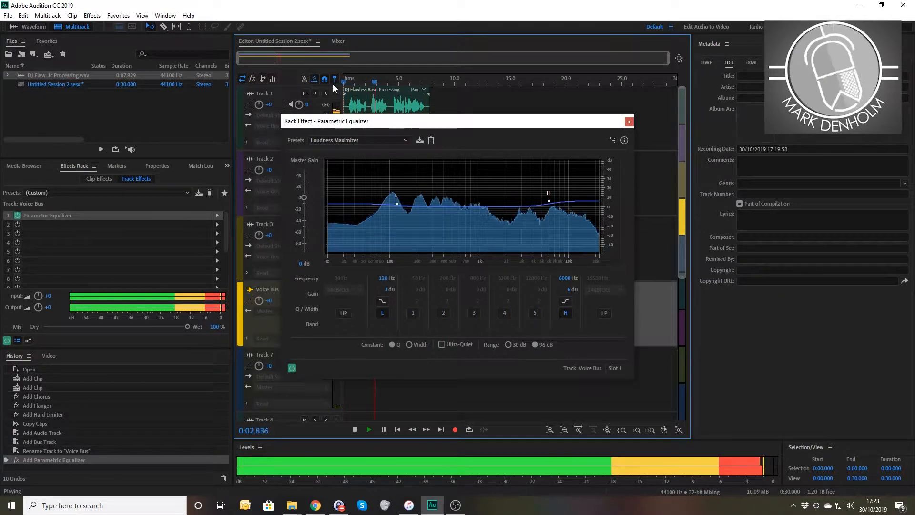
pyautogui.press('space')
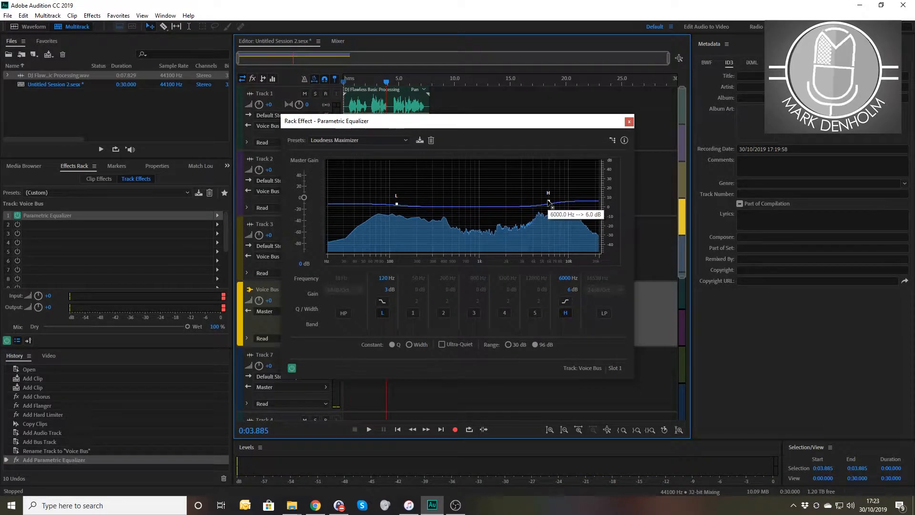
# - Lower the equalizer's high shelf to about 2763 Hz and -48 dB, and play the rest of the mix
pyautogui.moveTo(549, 202); pyautogui.dragTo(520, 260)
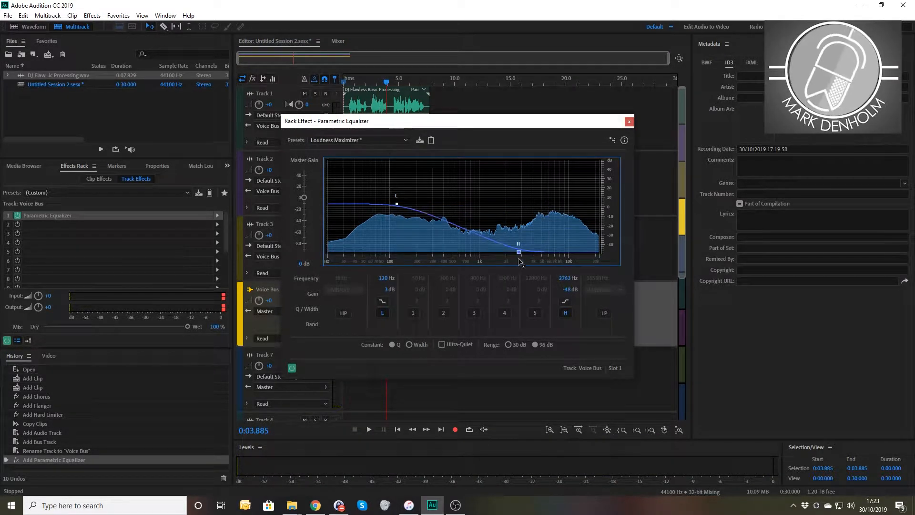
pyautogui.press('space')
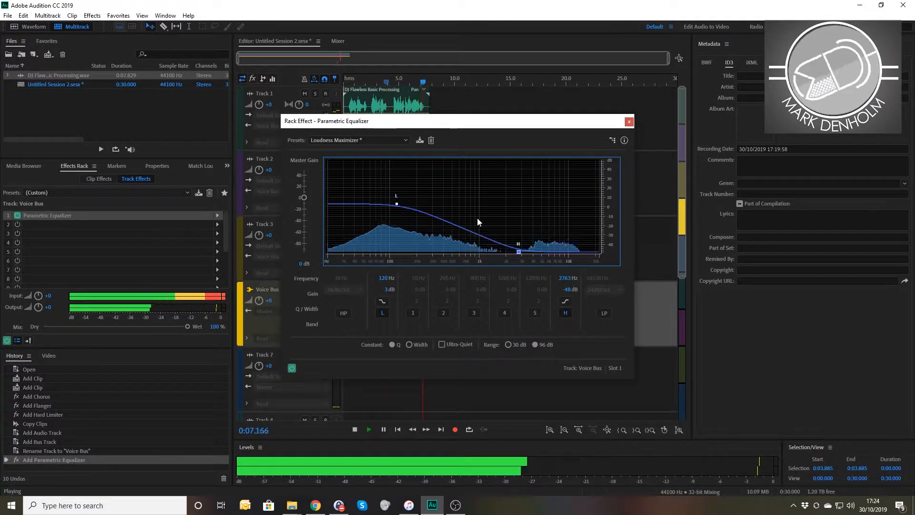
pyautogui.press('space')
# - Move the equalizer window clear of the tracks and play the mix with the high shelf cut from the session start
pyautogui.moveTo(424, 122); pyautogui.dragTo(586, 116)
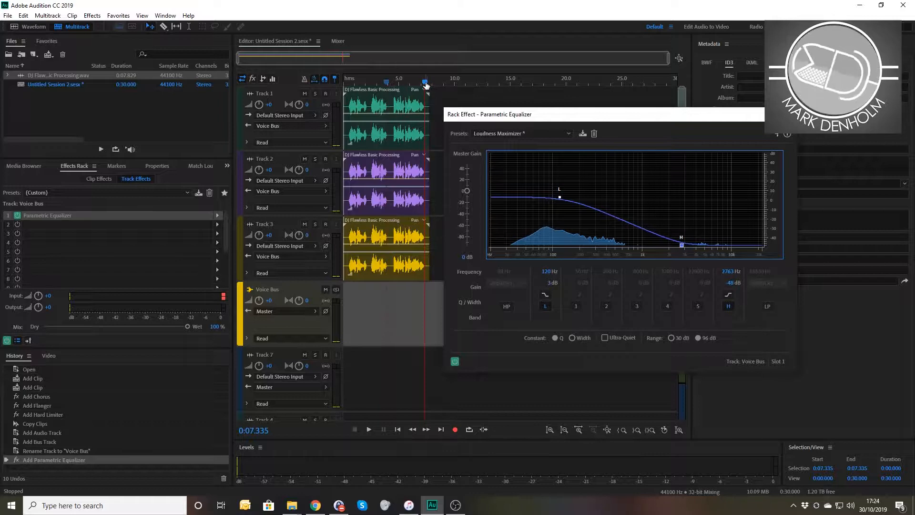
pyautogui.moveTo(425, 84); pyautogui.dragTo(337, 82)
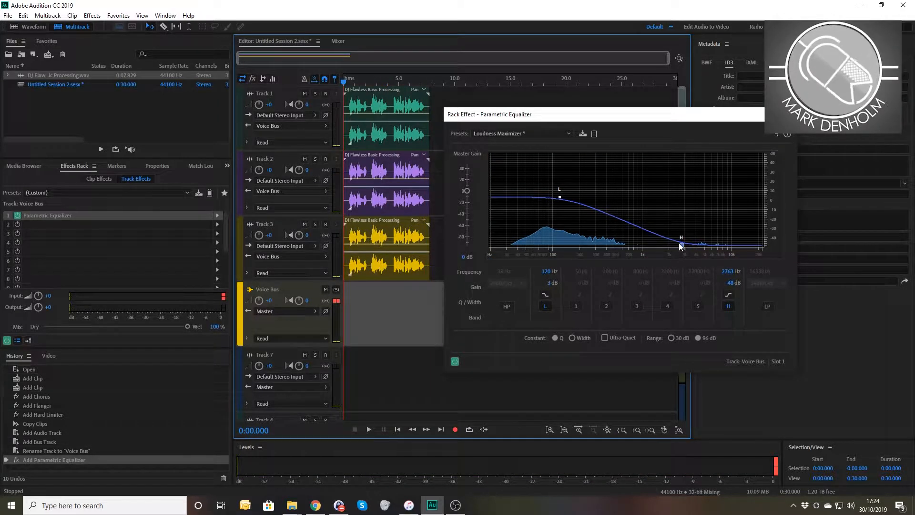
pyautogui.press('space')
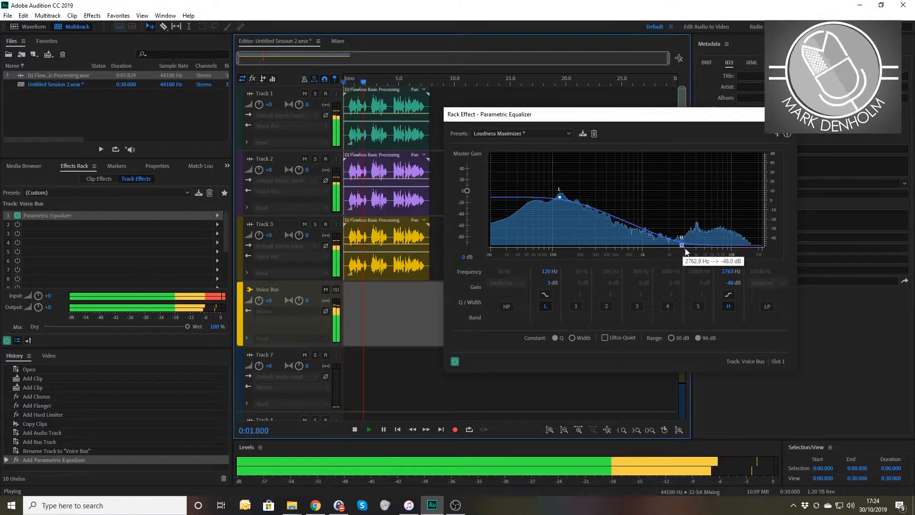
pyautogui.press('space')
# - Apply the Old Time Radio preset to the Voice Bus's Parametric Equalizer and play the mix through
pyautogui.click(520, 133)
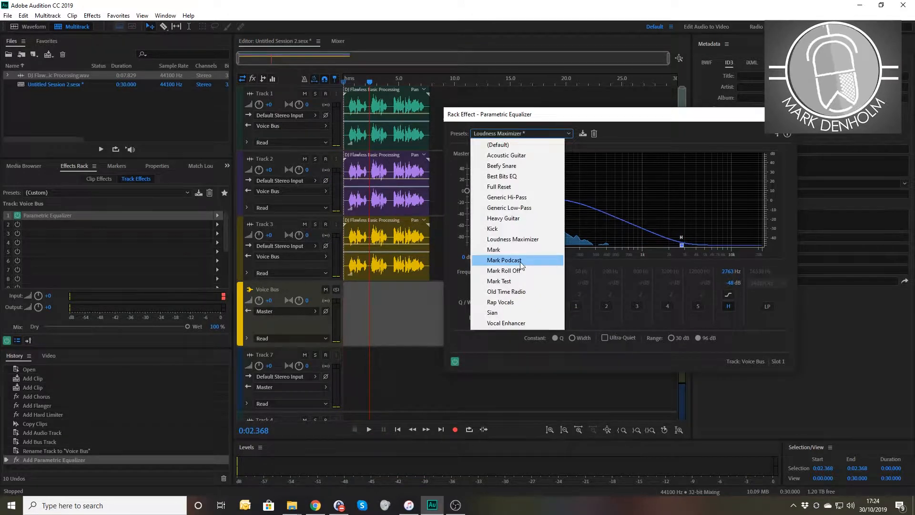
pyautogui.click(522, 291)
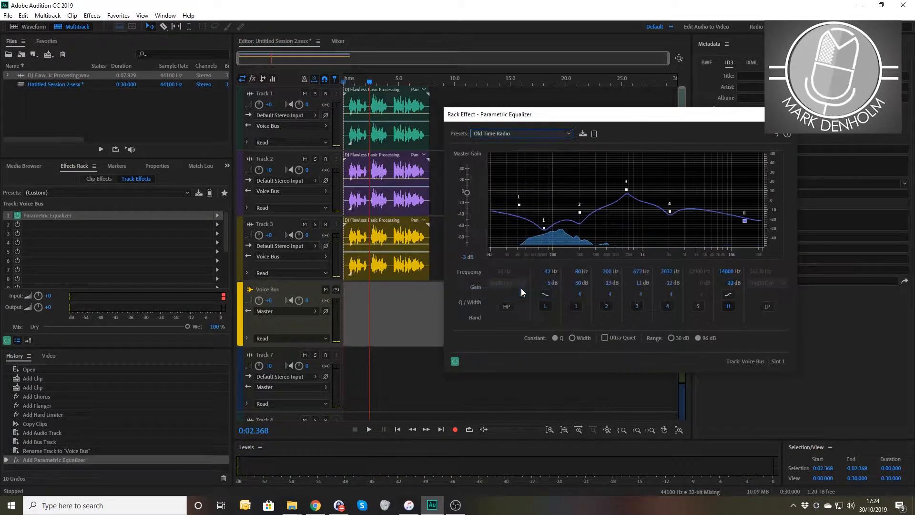
pyautogui.press('space')
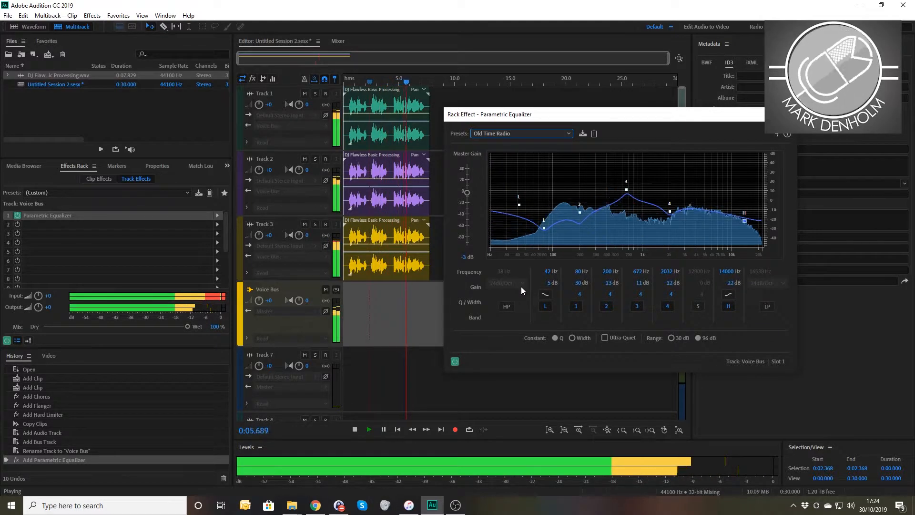
pyautogui.press('space')
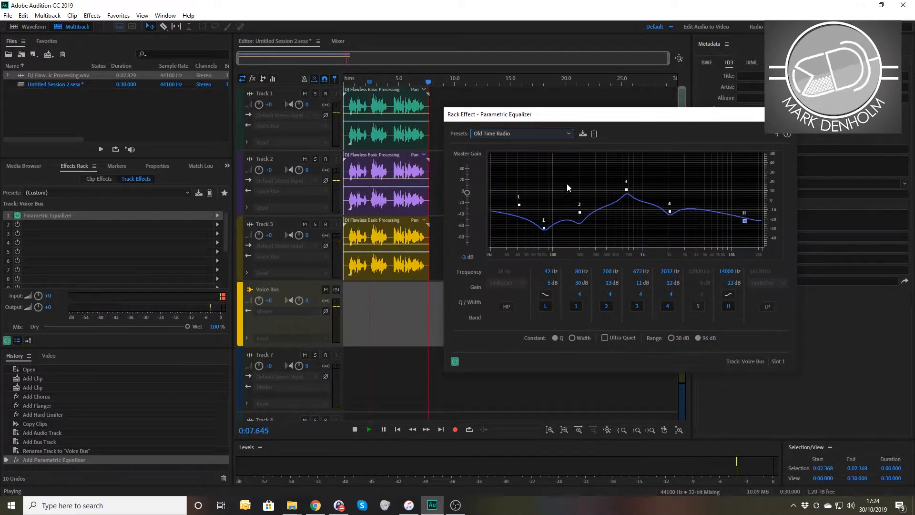
# - Reapply the Loudness Maximizer preset to the Parametric Equalizer and move the effect to slot 2 of the Voice Bus rack
pyautogui.click(546, 134)
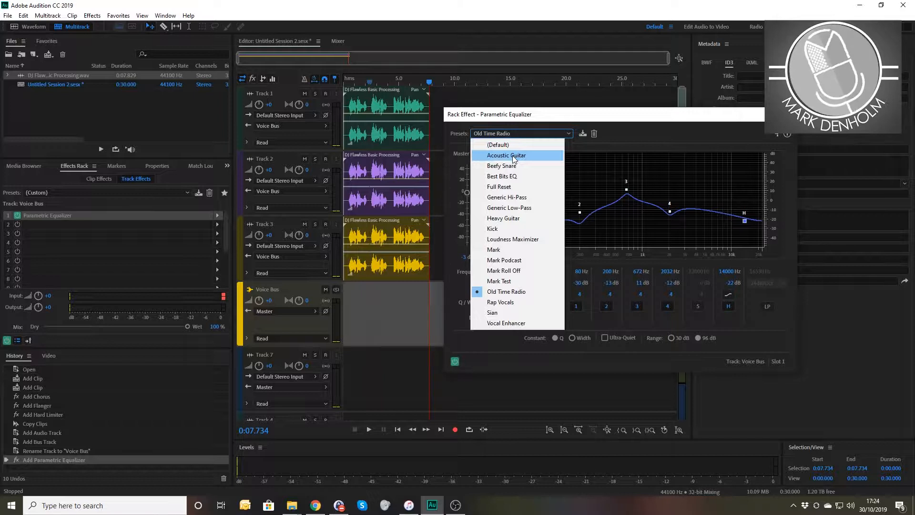
pyautogui.click(506, 240)
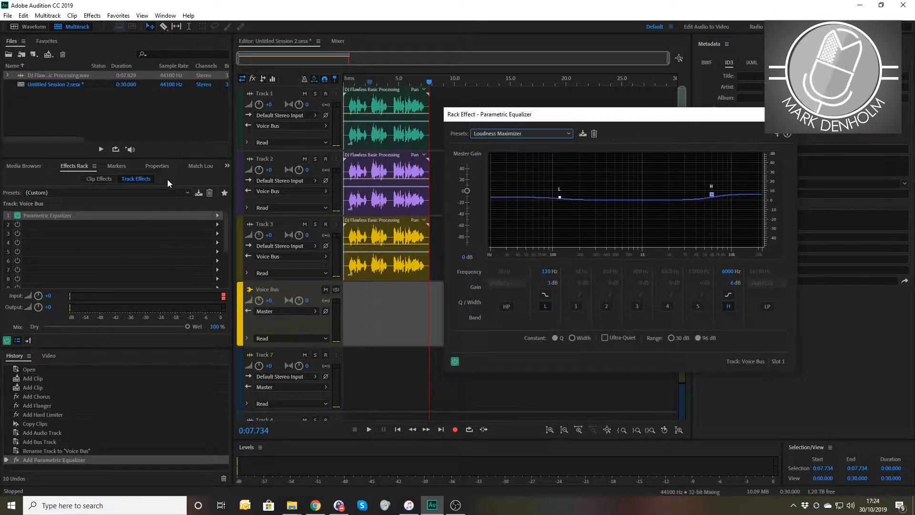
pyautogui.click(48, 217)
pyautogui.moveTo(52, 227); pyautogui.dragTo(50, 225)
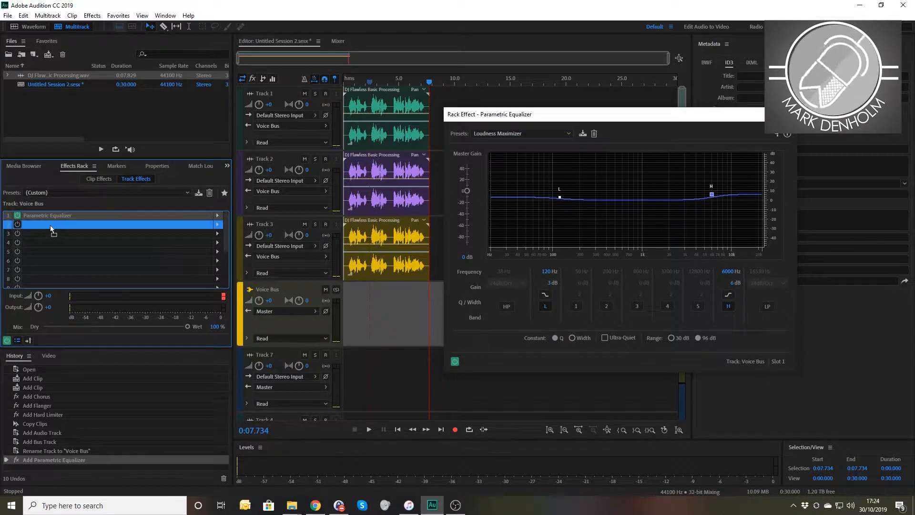
# - Add a Dynamics effect in slot 1 of the Voice Bus rack, ahead of the Parametric Equalizer
pyautogui.click(217, 216)
pyautogui.moveTo(260, 247)
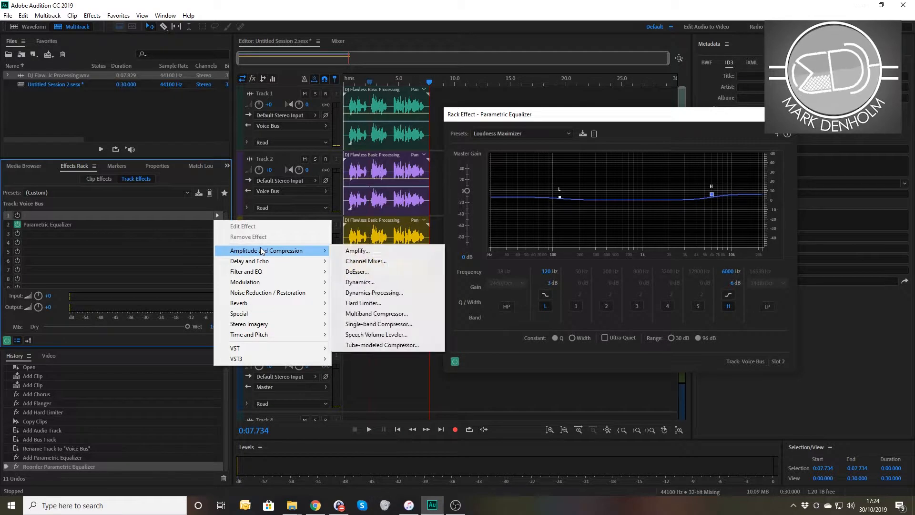
pyautogui.click(358, 282)
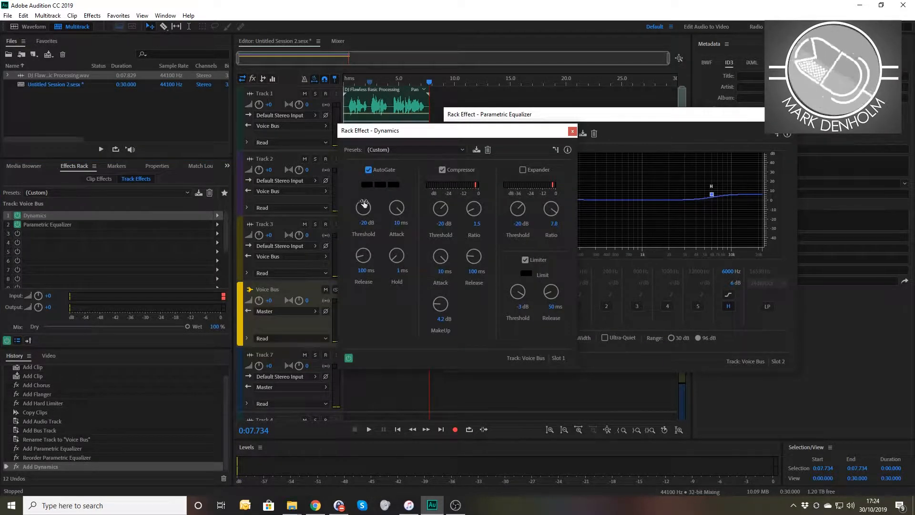
# - Play the mix with Dynamics from the session start, and close the Dynamics and Parametric Equalizer windows
pyautogui.click(345, 82)
pyautogui.press('space')
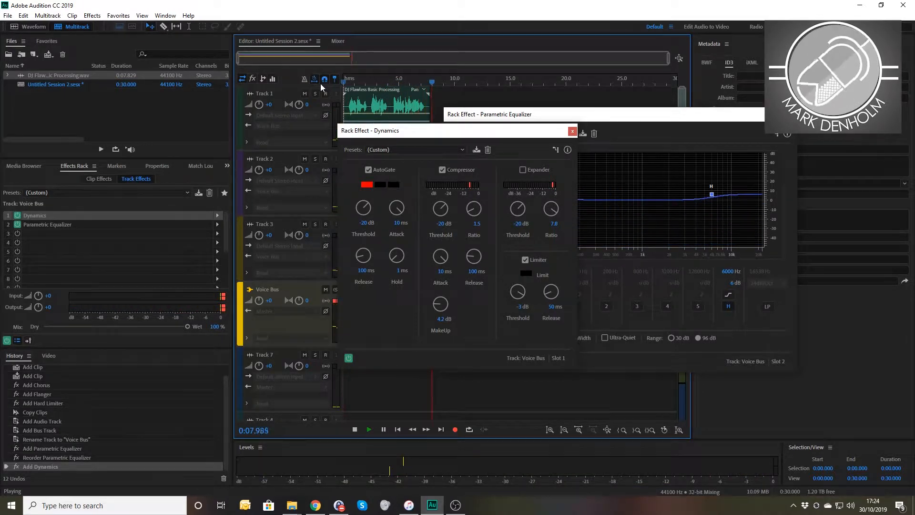
pyautogui.press('space')
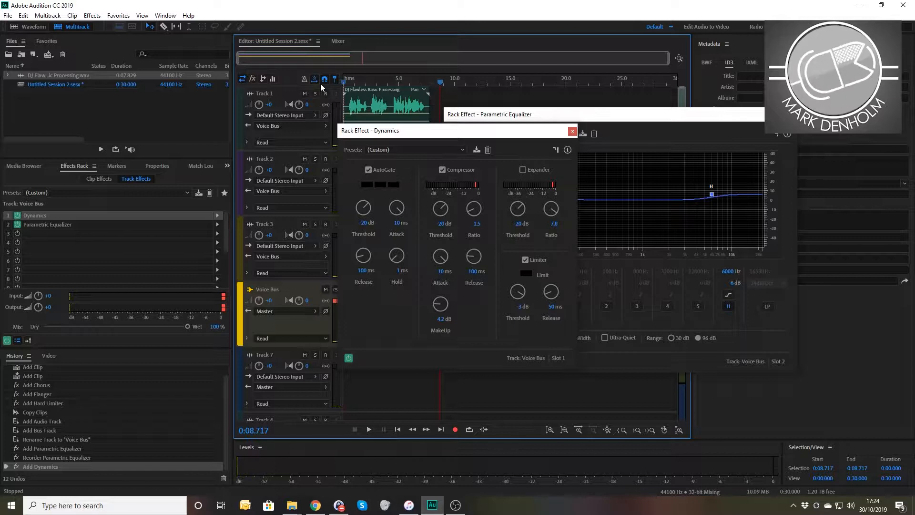
pyautogui.click(574, 132)
pyautogui.click(786, 114)
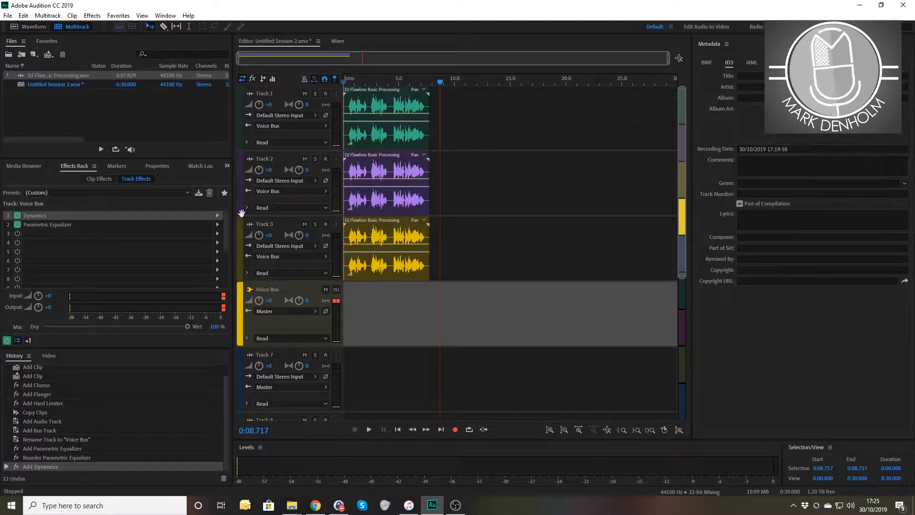
# - Add a Studio Reverb in slot 3 of the Voice Bus rack and set its Wet output level to 20%
pyautogui.click(217, 234)
pyautogui.click(218, 236)
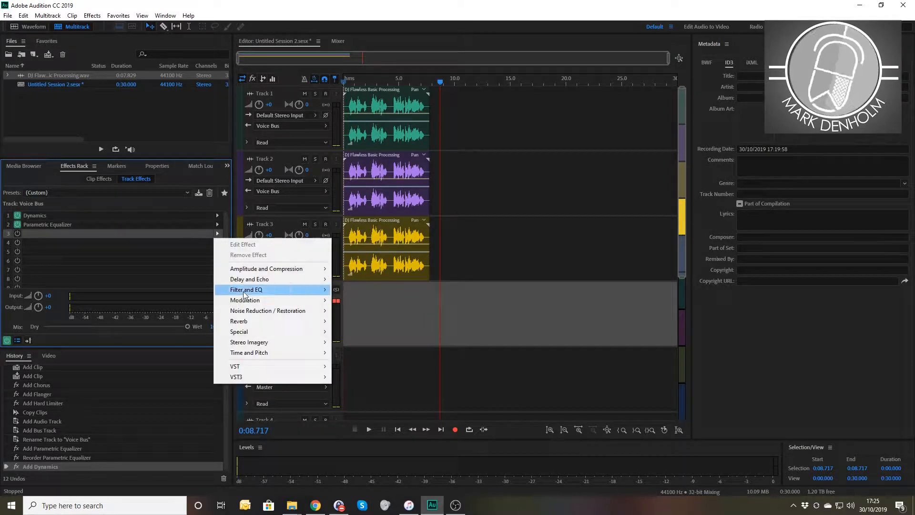
pyautogui.moveTo(251, 324)
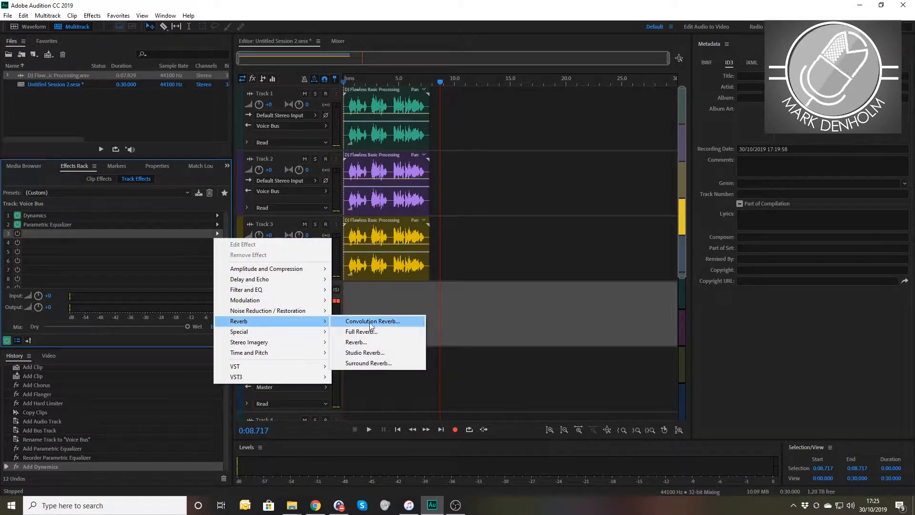
pyautogui.click(370, 354)
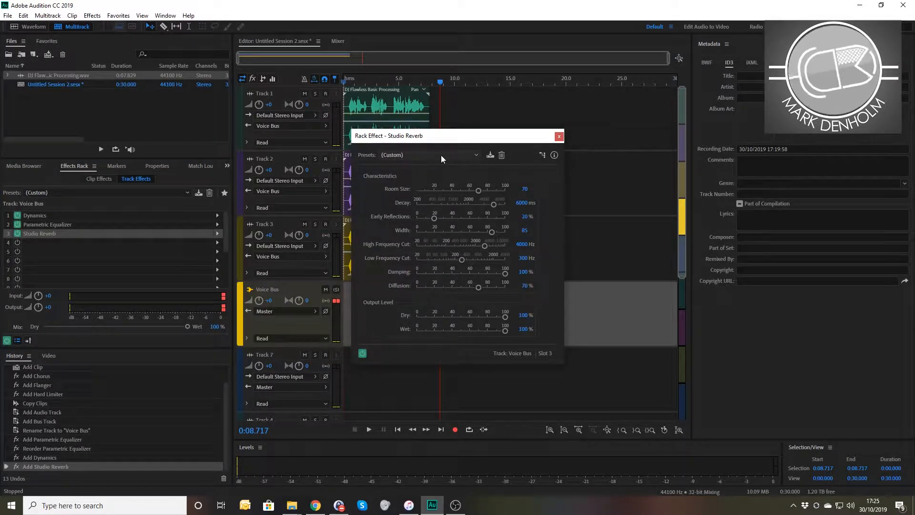
pyautogui.click(524, 329)
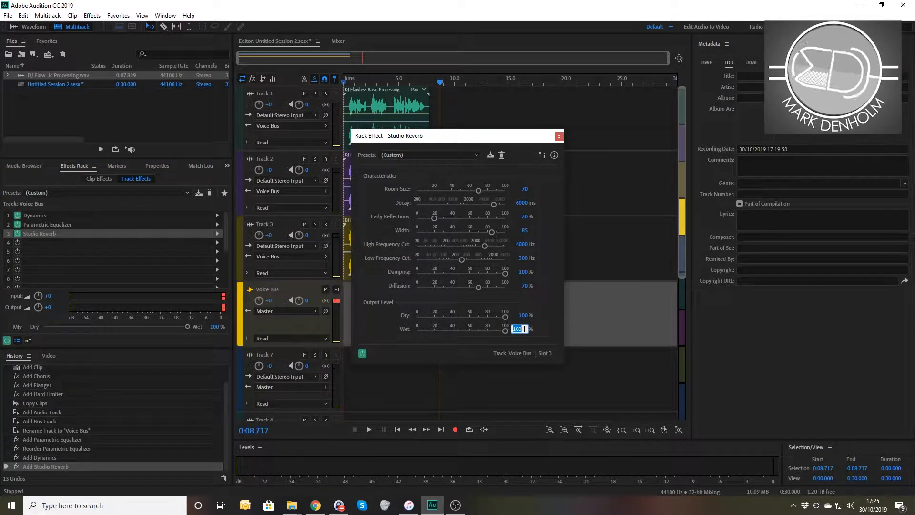
pyautogui.write('20')
pyautogui.press('Return')
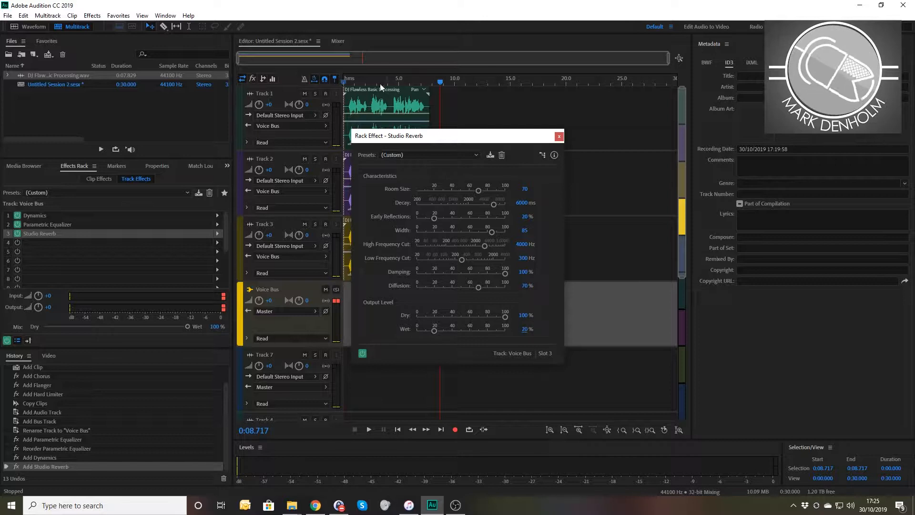
# - Play the mix with the reverb from the session start, and move the Studio Reverb window clear of the tracks
pyautogui.moveTo(352, 83); pyautogui.dragTo(336, 81)
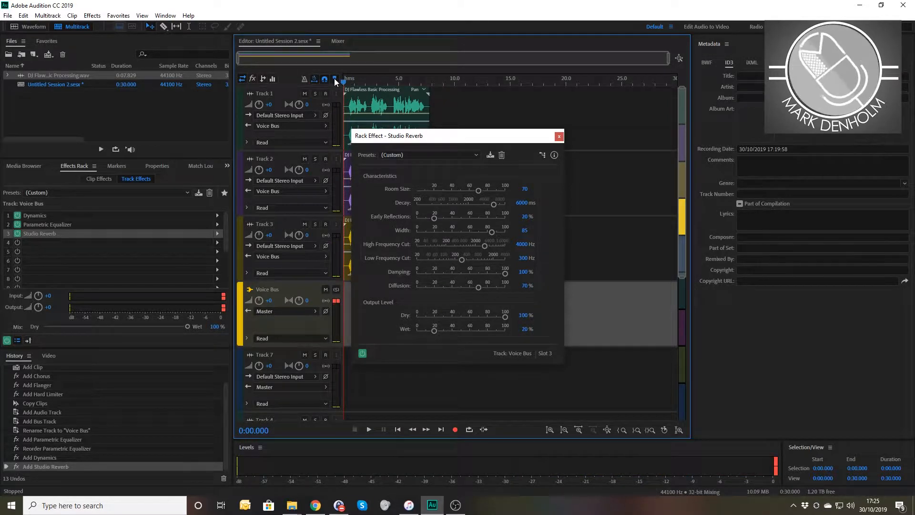
pyautogui.press('space')
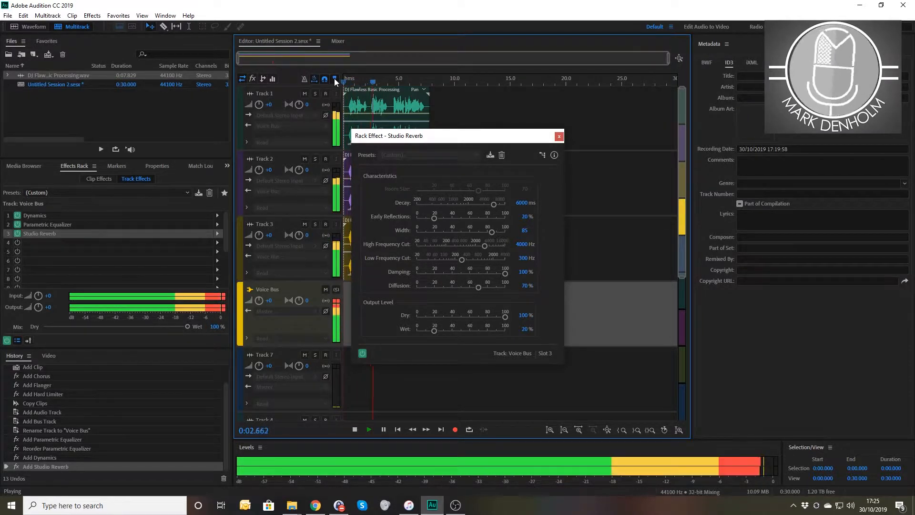
pyautogui.press('space')
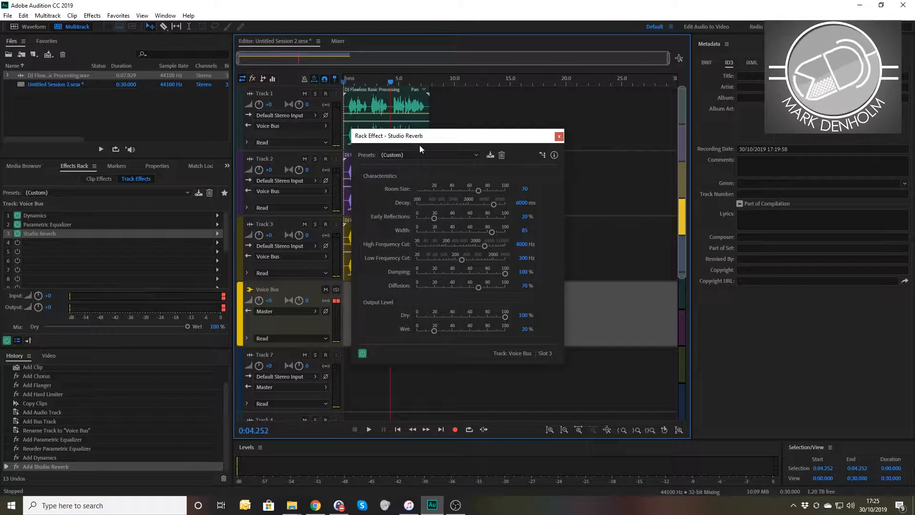
pyautogui.moveTo(416, 138); pyautogui.dragTo(583, 128)
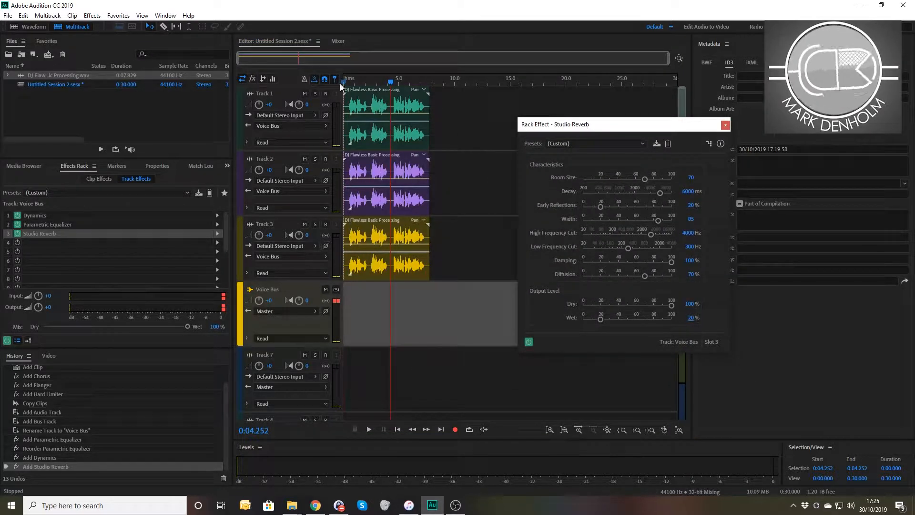
# - Review the track effects applied to Track 1, Track 2 and Track 3 in turn
pyautogui.click(274, 93)
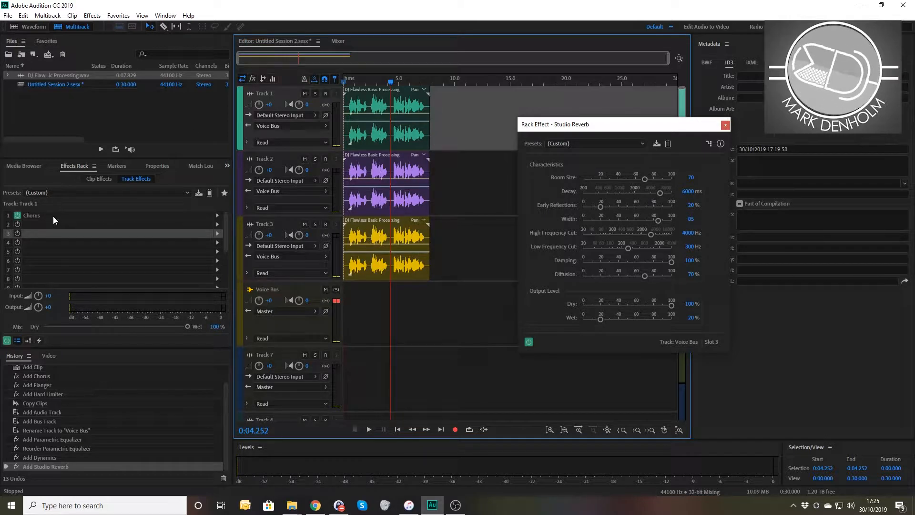
pyautogui.click(272, 159)
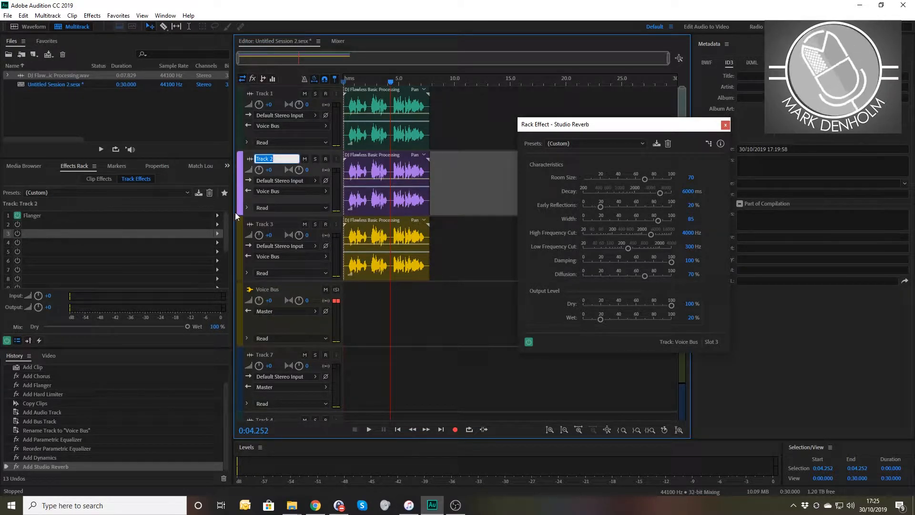
pyautogui.click(261, 224)
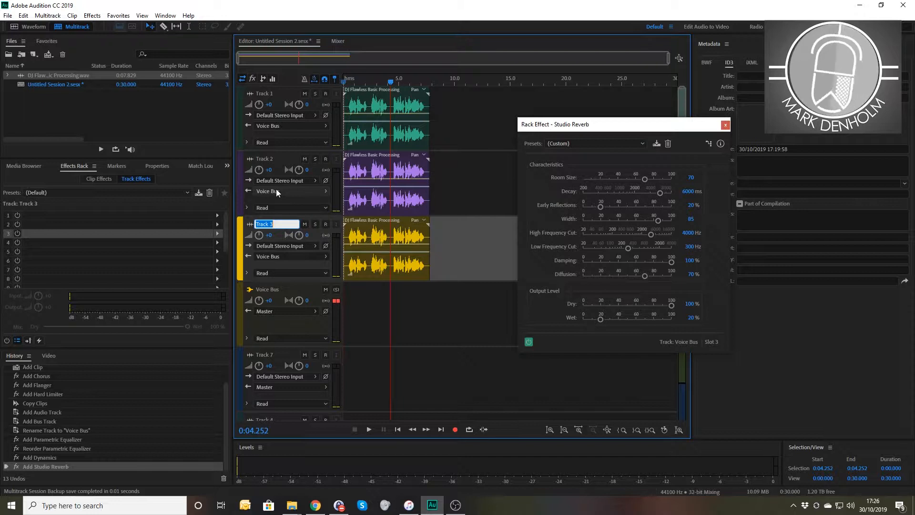
# - Solo Track 1 and play it from the start of the session
pyautogui.press('Home')
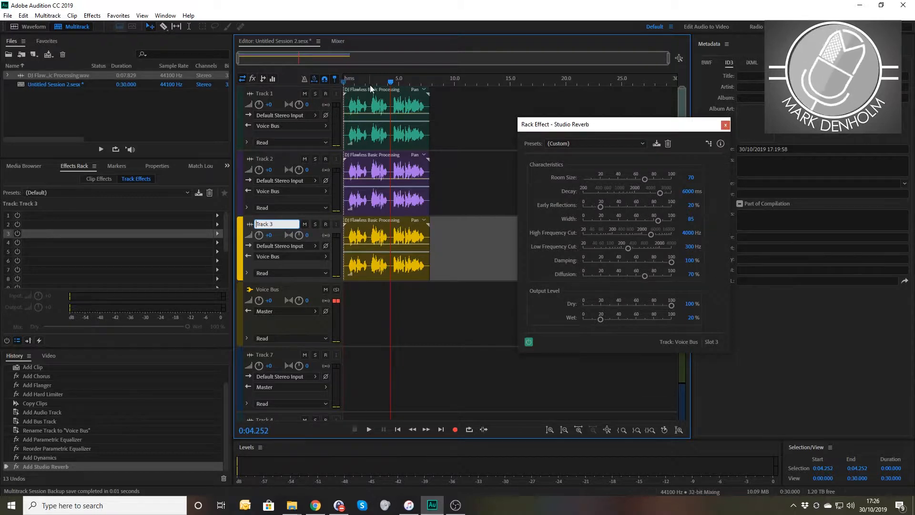
pyautogui.click(348, 84)
pyautogui.press('space')
pyautogui.press('space')
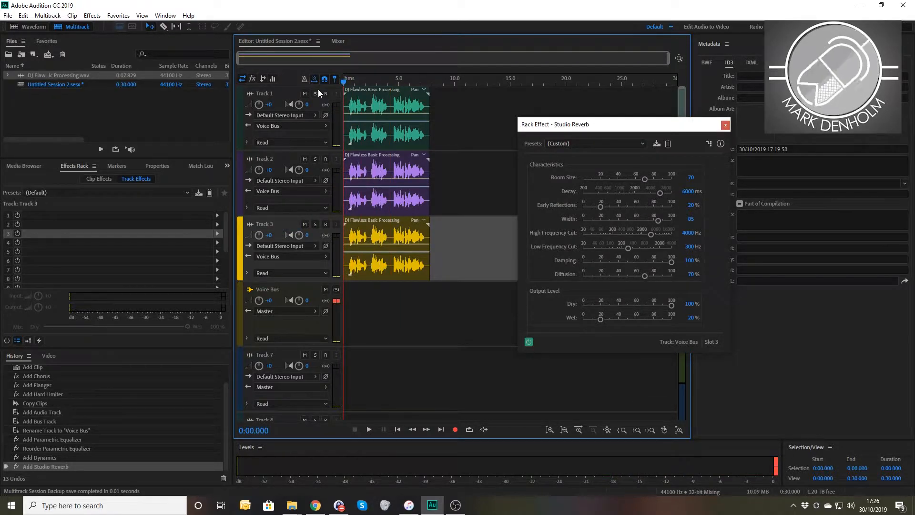
pyautogui.click(315, 94)
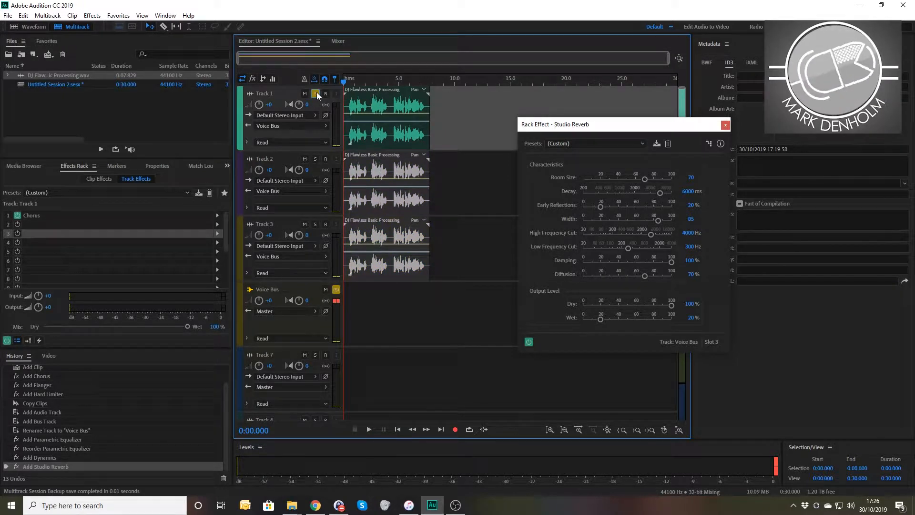
pyautogui.press('space')
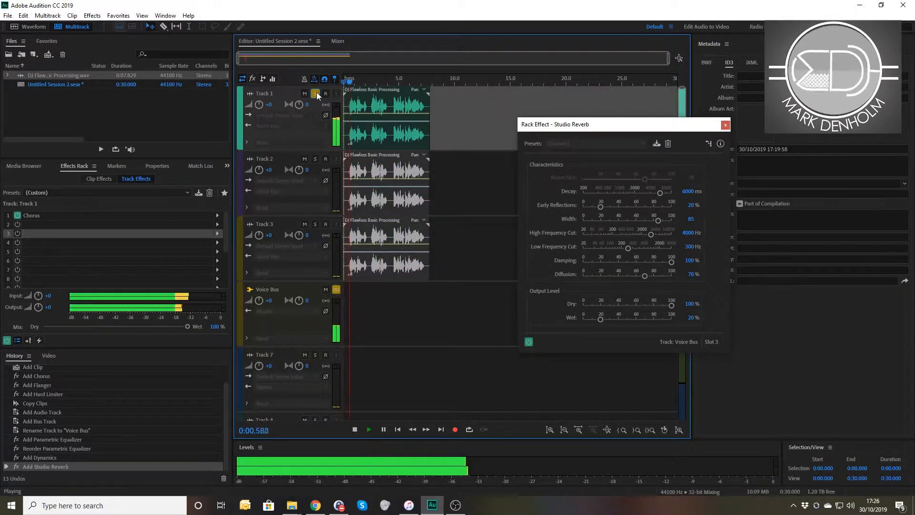
pyautogui.press('space')
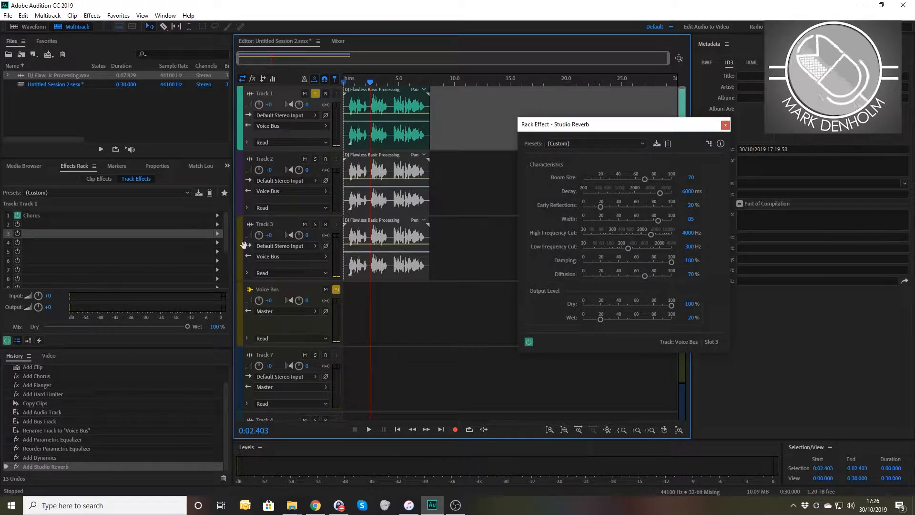
# - Examine the effects rack of the Master track, and return to the Voice Bus among the upper tracks
pyautogui.scroll(-2, 387, 346)
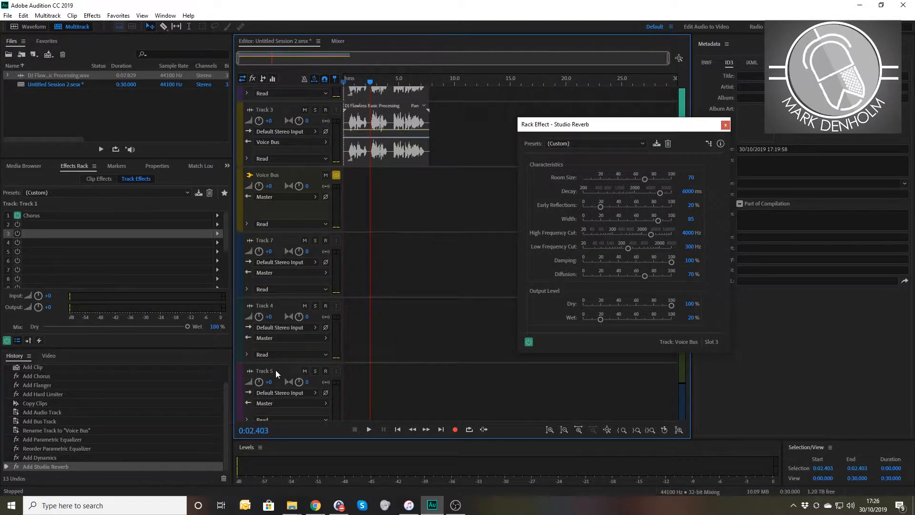
pyautogui.scroll(-3, 401, 342)
pyautogui.scroll(-1, 337, 354)
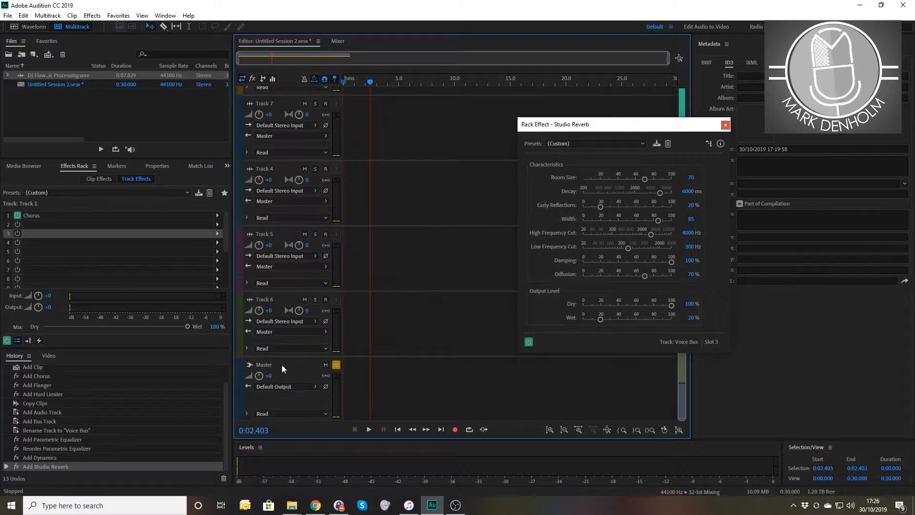
pyautogui.click(279, 367)
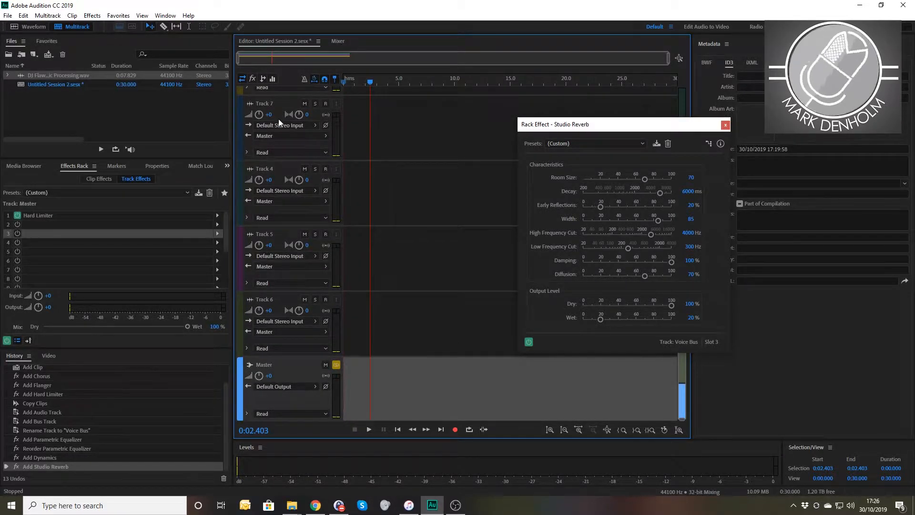
pyautogui.scroll(2, 279, 119)
pyautogui.scroll(-1, 279, 119)
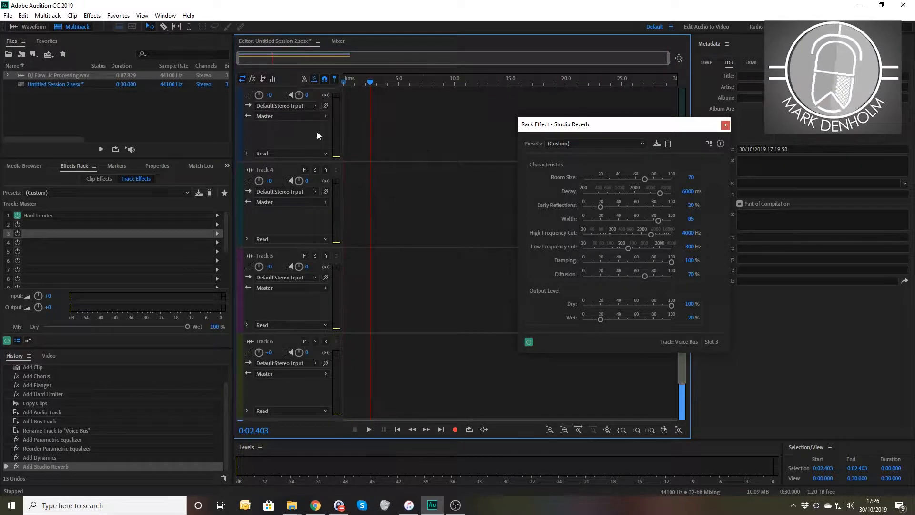
pyautogui.click(423, 150)
pyautogui.scroll(3, 276, 216)
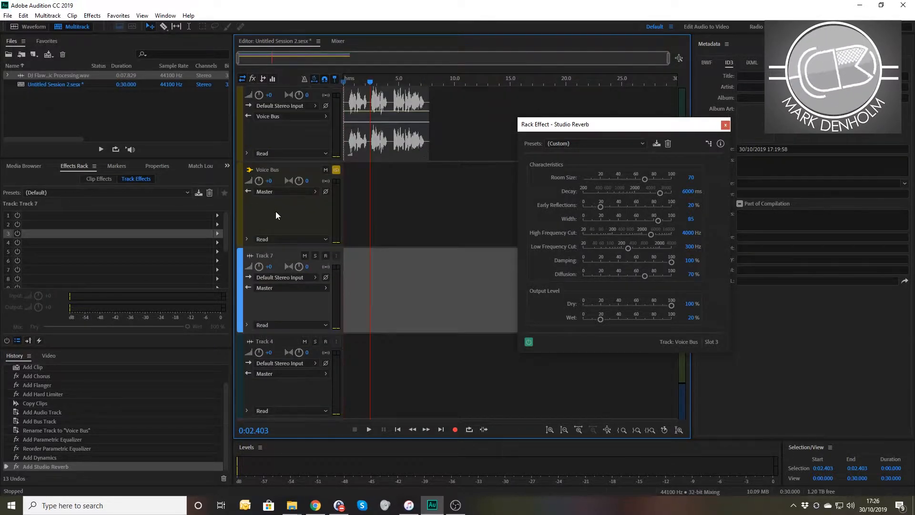
pyautogui.scroll(-1, 275, 211)
pyautogui.scroll(1, 275, 210)
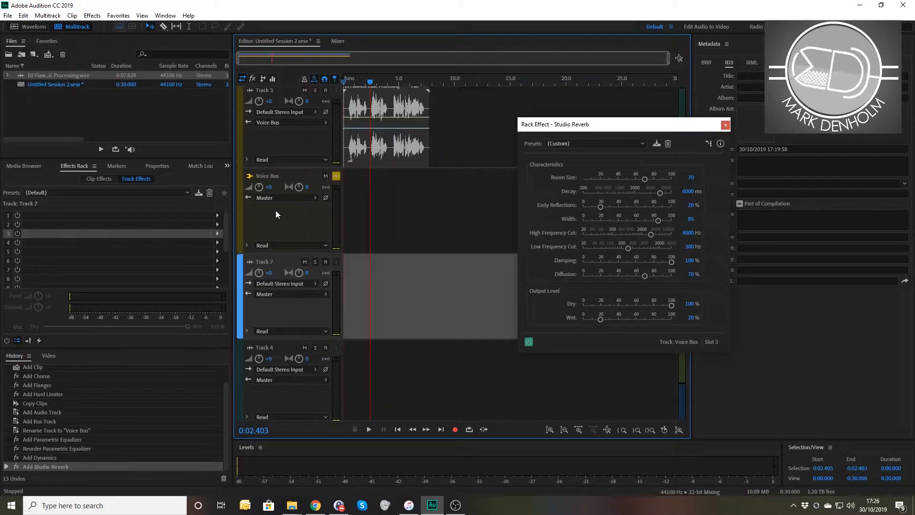
# - Set the AutoGate threshold to -30 dB in the Dynamics effect on the Voice Bus, and close the effect window
pyautogui.scroll(-1, 275, 210)
pyautogui.click(262, 186)
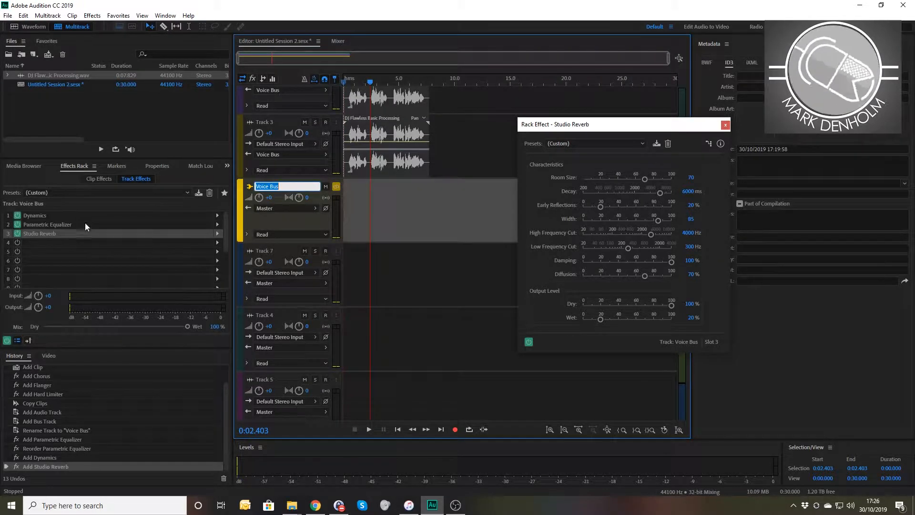
pyautogui.doubleClick(27, 213)
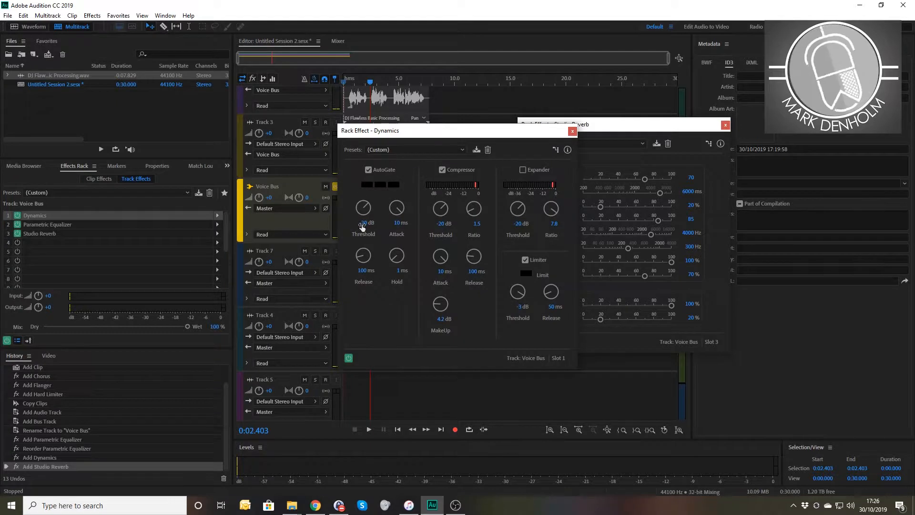
pyautogui.click(364, 223)
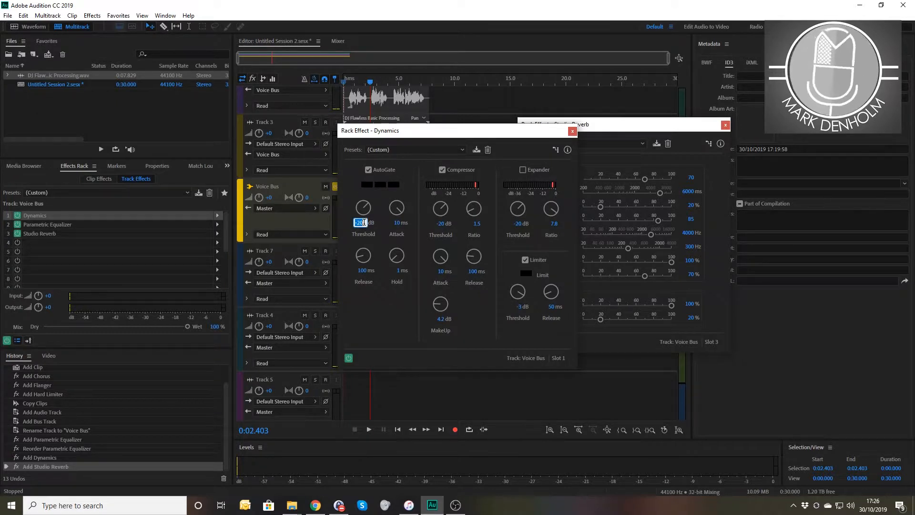
pyautogui.write('-')
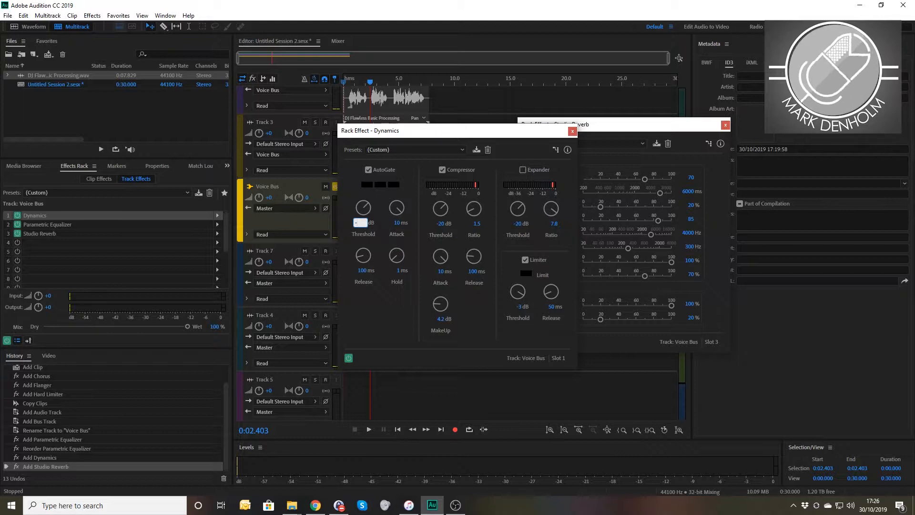
pyautogui.write('30')
pyautogui.press('Return')
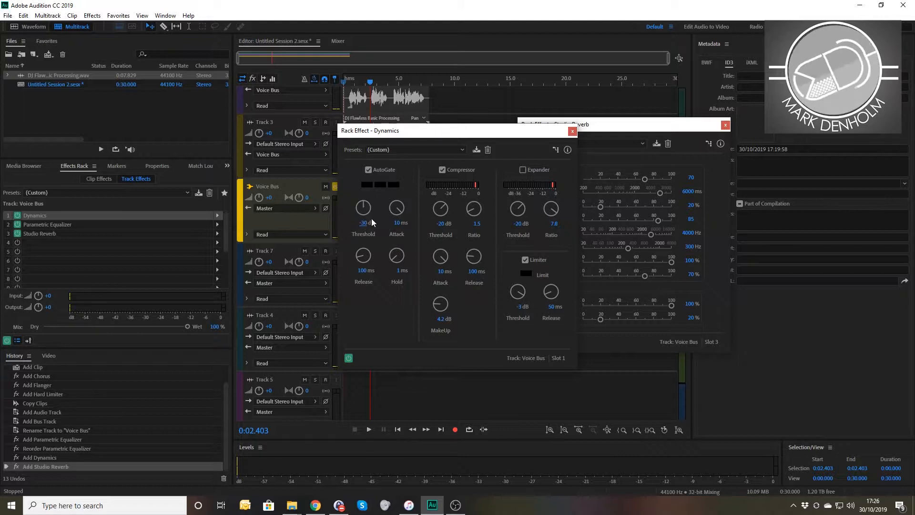
pyautogui.click(572, 132)
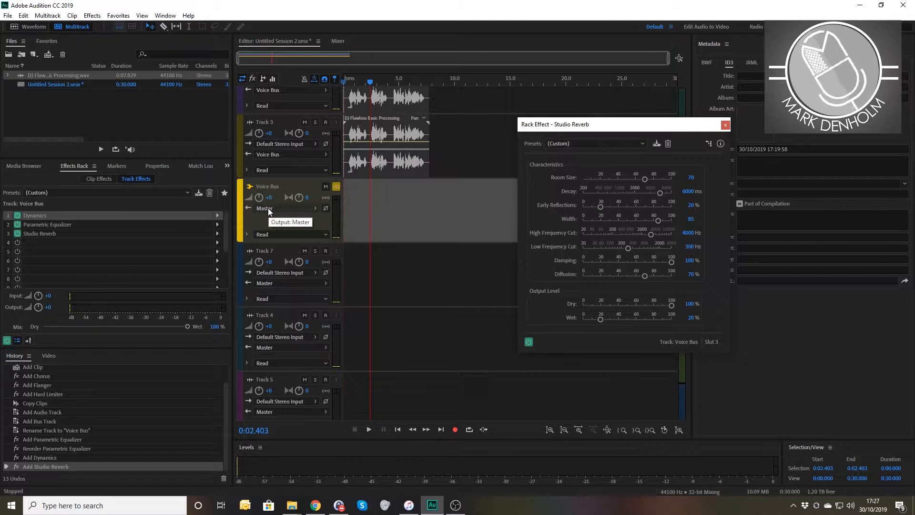
# - Examine the track effects on the Master track, and return to the voice tracks
pyautogui.click(486, 156)
pyautogui.scroll(3, 484, 153)
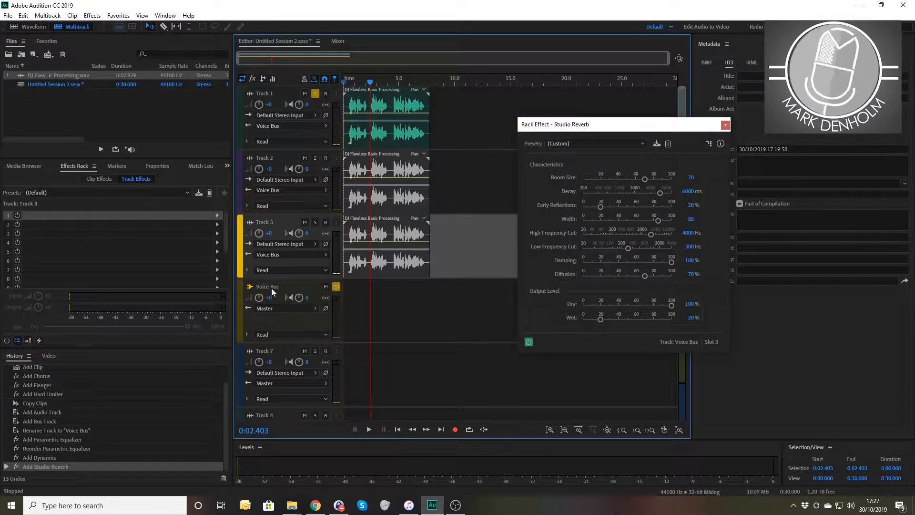
pyautogui.scroll(-3, 449, 338)
pyautogui.scroll(-2, 448, 337)
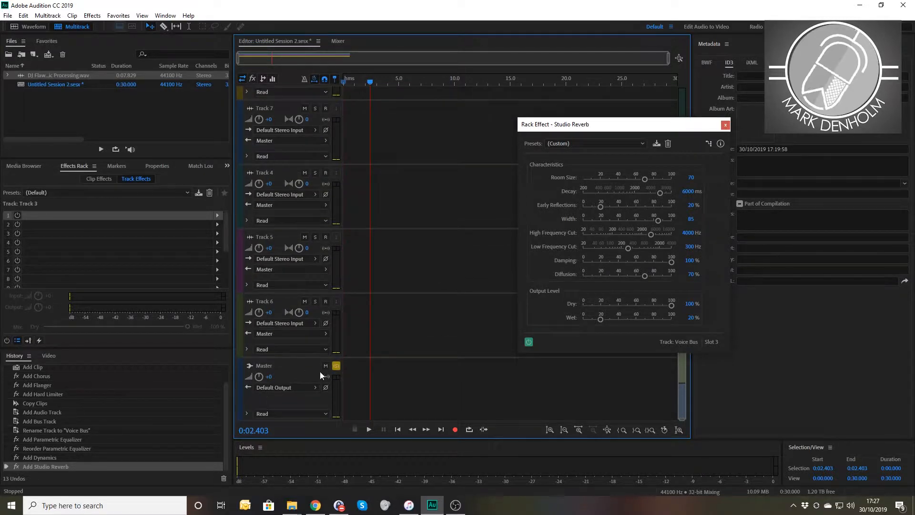
pyautogui.click(273, 365)
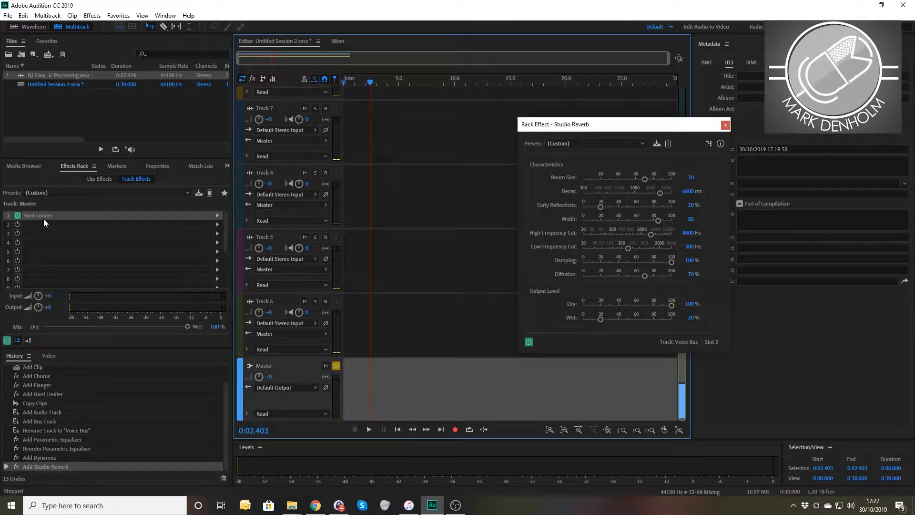
pyautogui.click(405, 251)
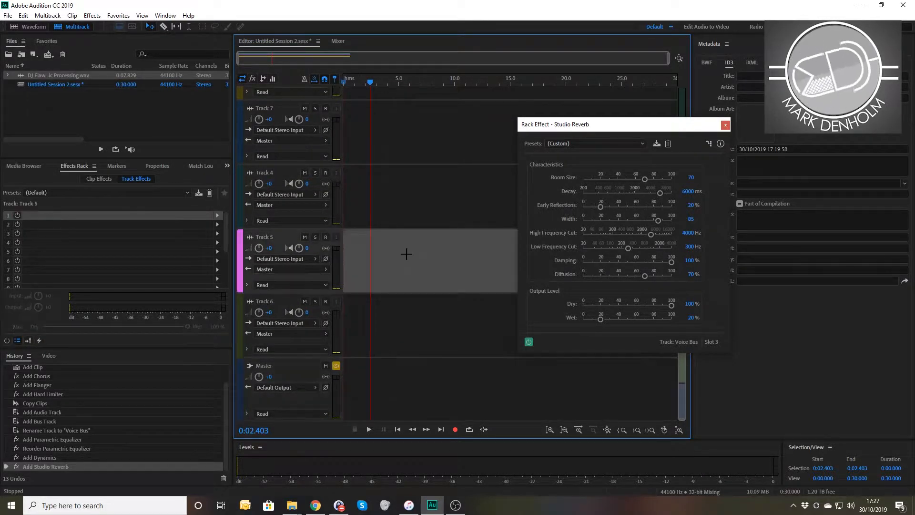
pyautogui.scroll(5, 404, 257)
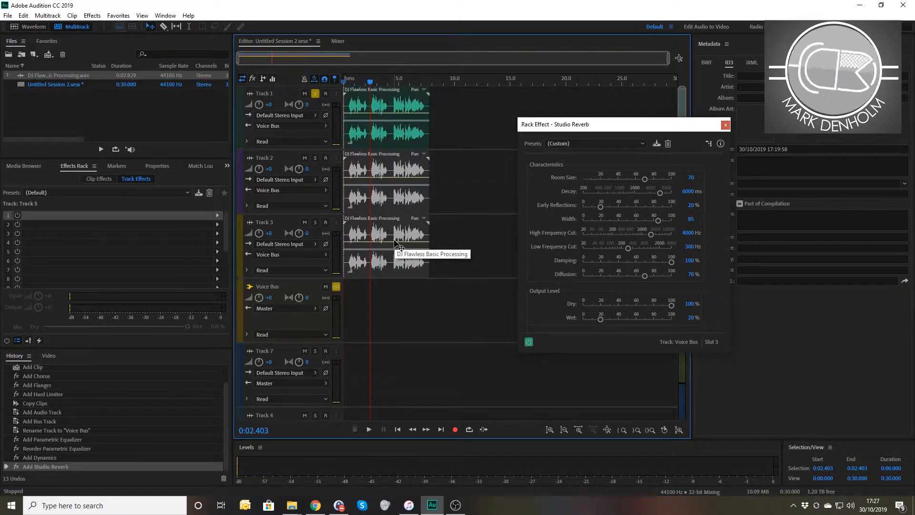
# - Pan Track 1 to L100 and Track 2 to R100
pyautogui.click(307, 104)
pyautogui.write('-100')
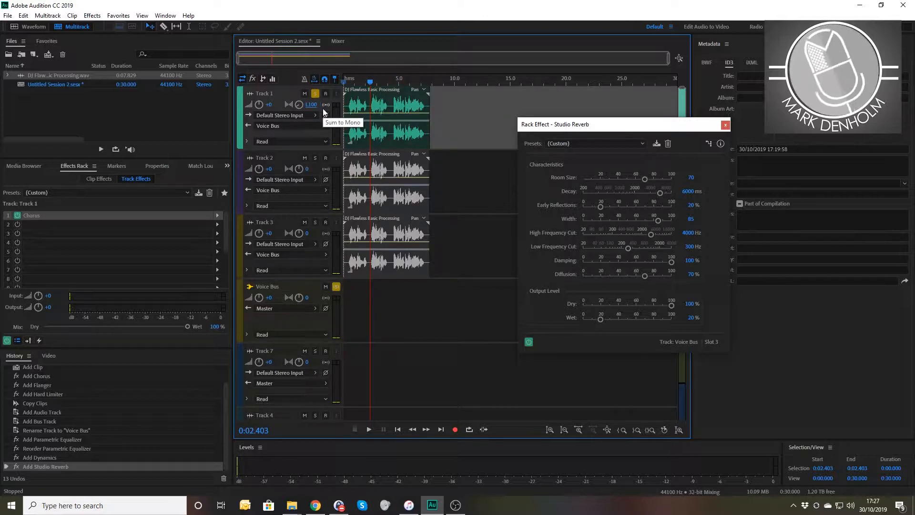
pyautogui.click(308, 169)
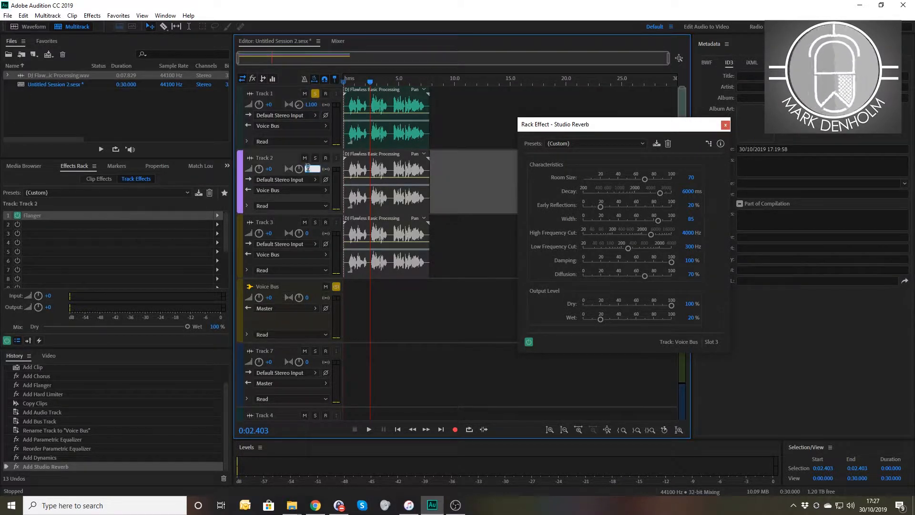
pyautogui.write('1000')
pyautogui.press('BackSpace')
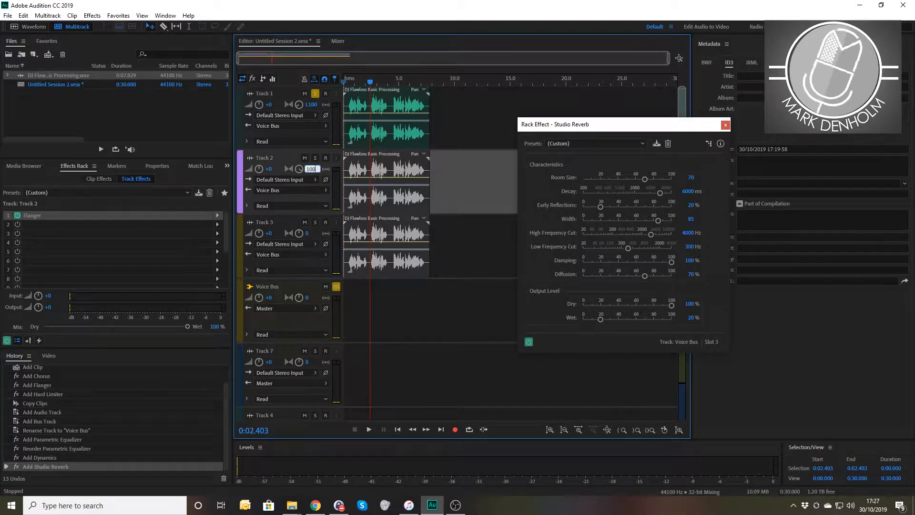
# - Turn off solo on Track 1 and play all three voice tracks from near the session start
pyautogui.click(315, 94)
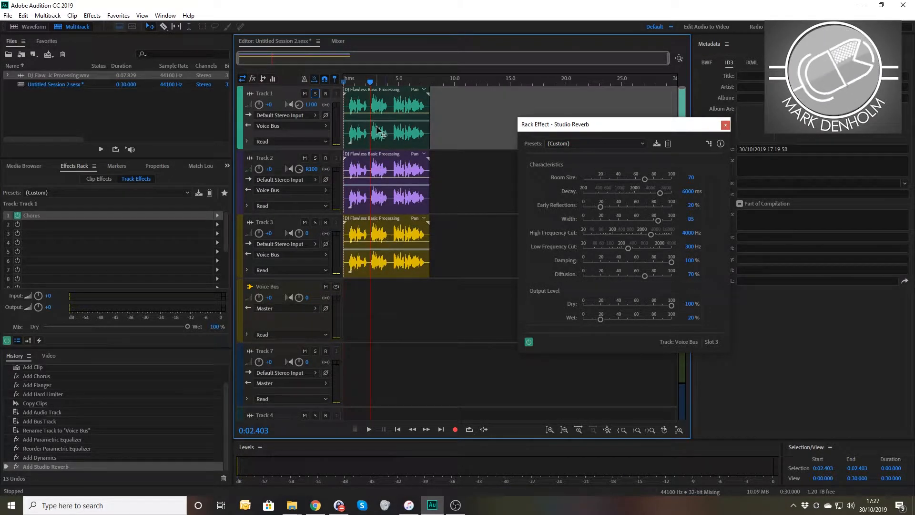
pyautogui.moveTo(370, 82); pyautogui.dragTo(345, 79)
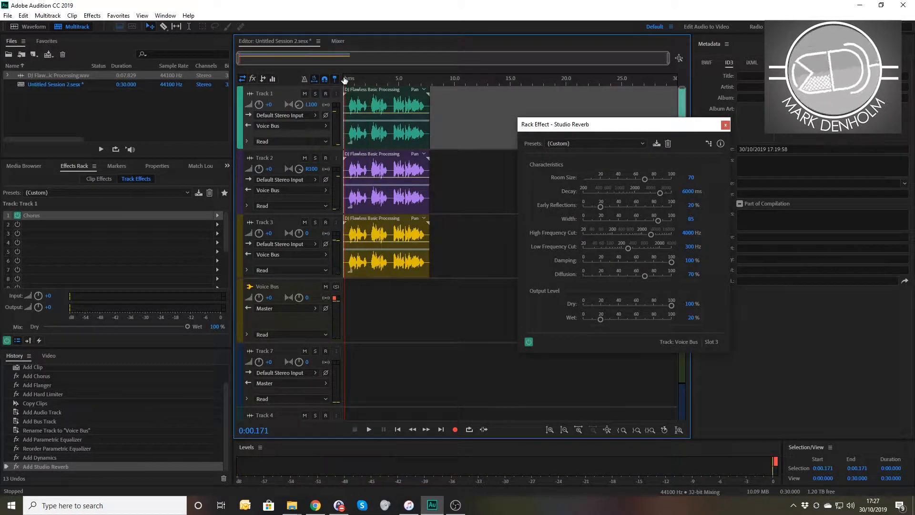
pyautogui.press('space')
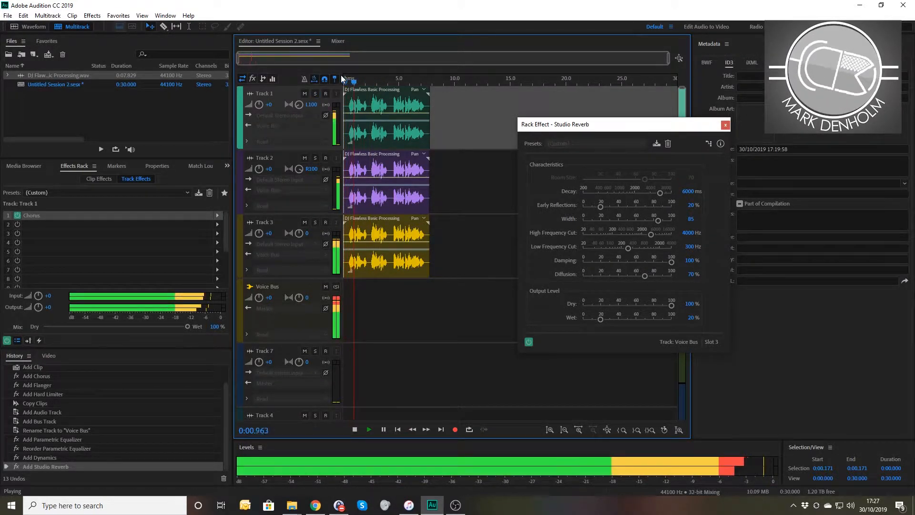
pyautogui.press('space')
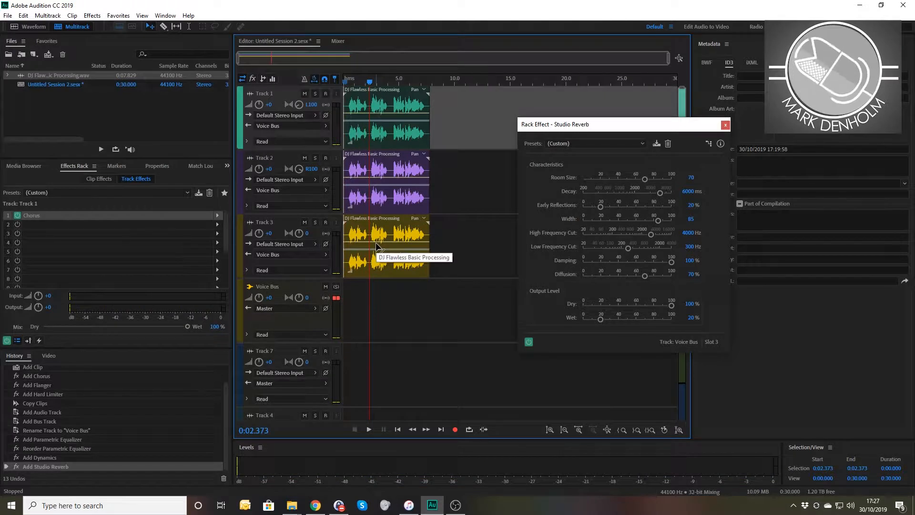
# - Set Track 3's volume to -10 dB
pyautogui.click(376, 246)
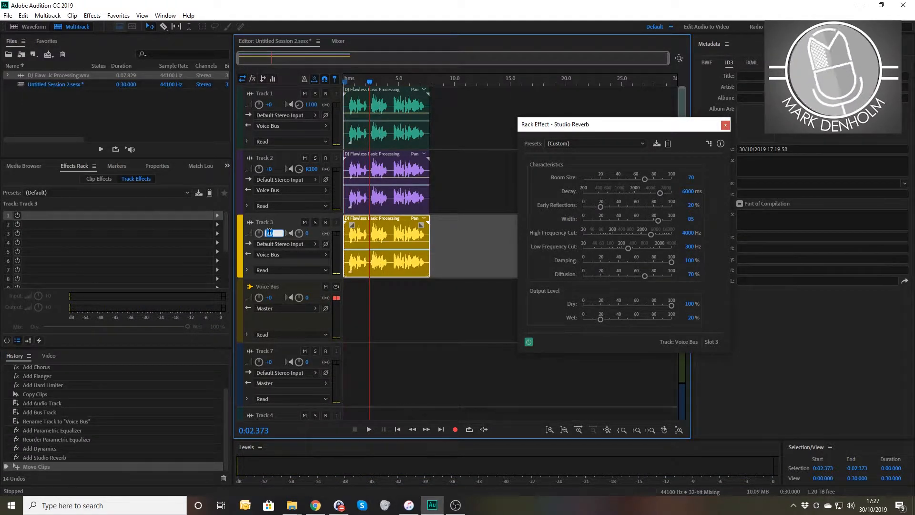
pyautogui.write('-10')
pyautogui.press('Return')
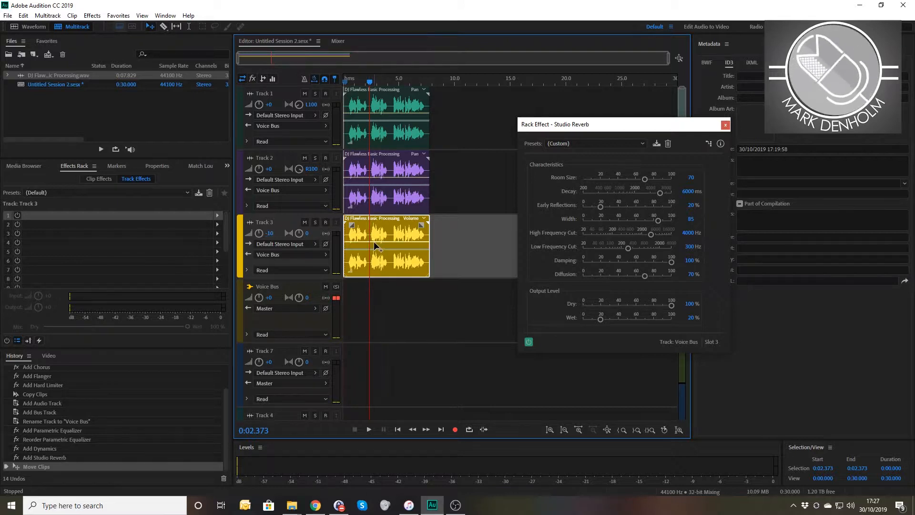
pyautogui.moveTo(380, 235)
pyautogui.mouseDown()
pyautogui.moveTo(380, 276)
pyautogui.moveTo(383, 244)
pyautogui.mouseUp()
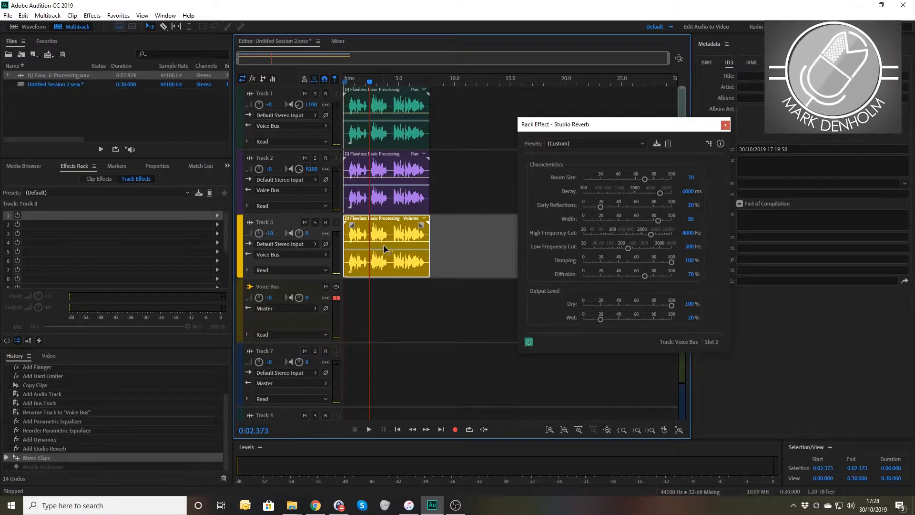
# - Mute Track 3 and play the two panned voice tracks from the session start
pyautogui.moveTo(369, 82); pyautogui.dragTo(349, 82)
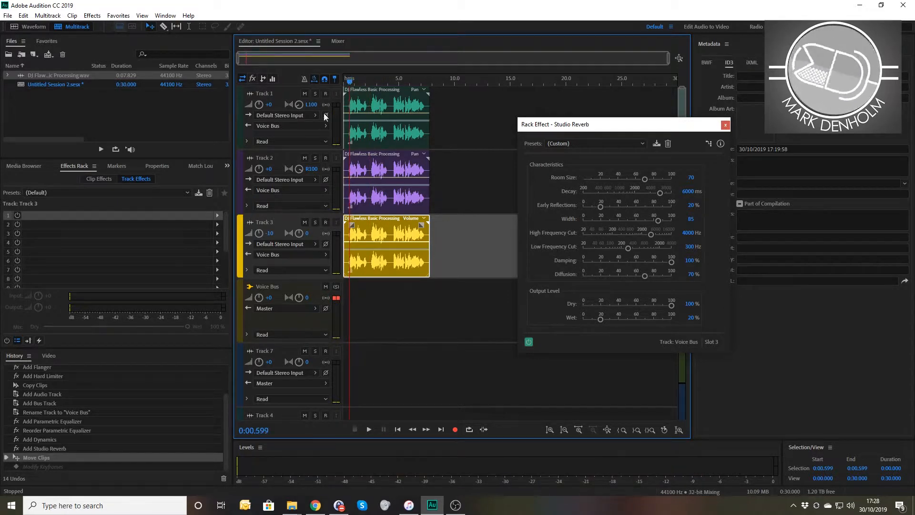
pyautogui.click(305, 222)
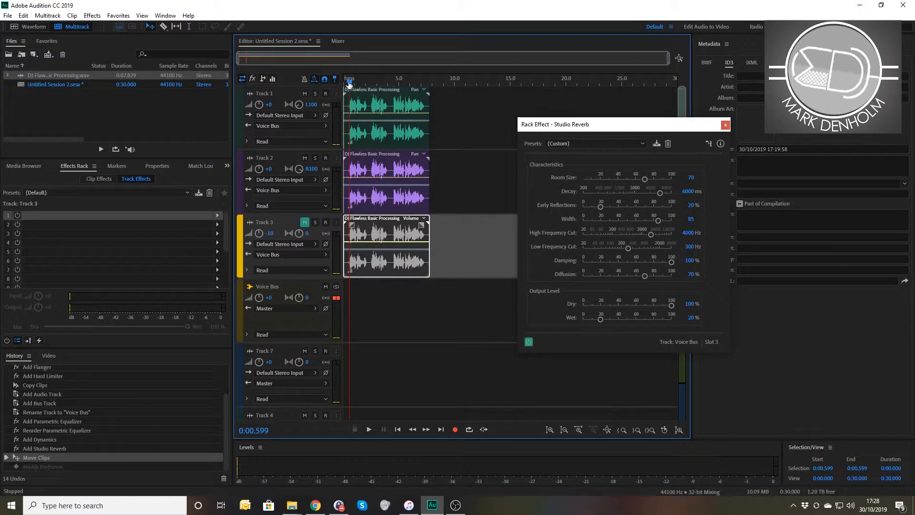
pyautogui.moveTo(350, 82); pyautogui.dragTo(337, 82)
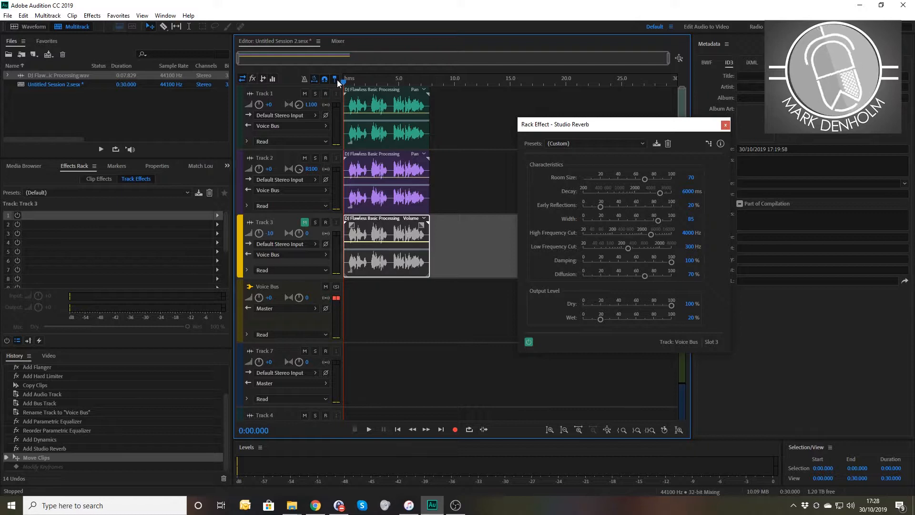
pyautogui.press('space')
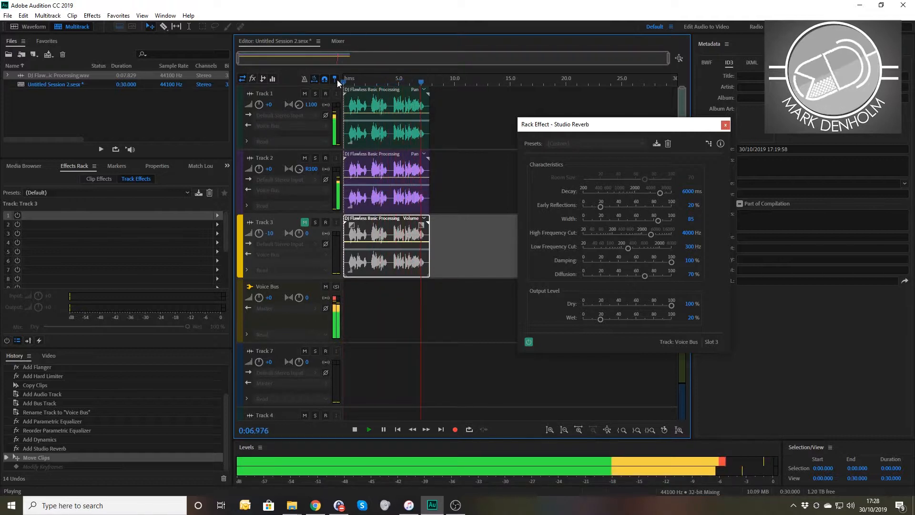
pyautogui.press('space')
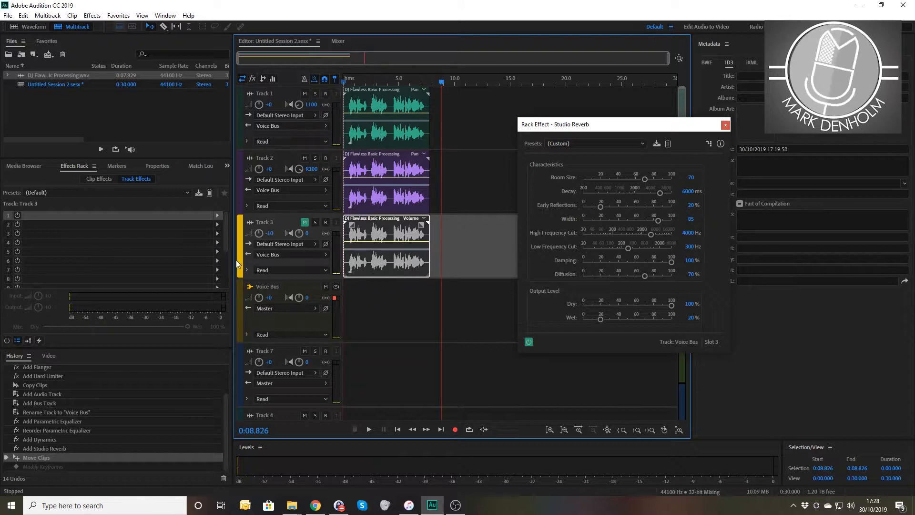
# - Move Studio Reverb to slot 4 on the Voice Bus and add a Multiband Compressor with the Broadcast preset in slot 3
pyautogui.click(282, 288)
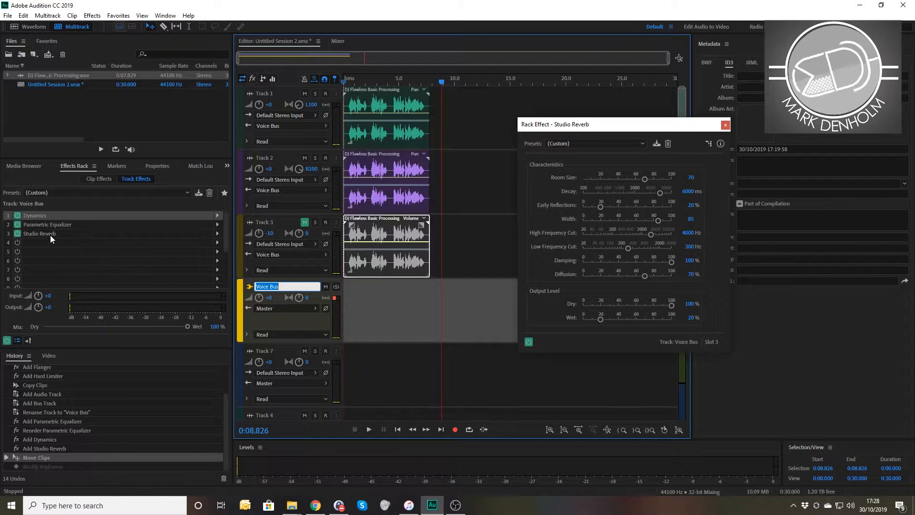
pyautogui.moveTo(49, 233); pyautogui.dragTo(50, 240)
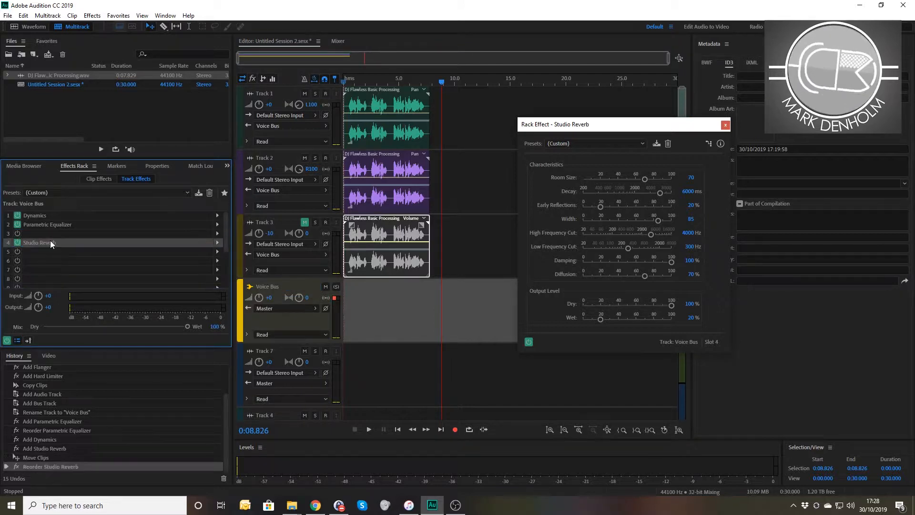
pyautogui.click(217, 235)
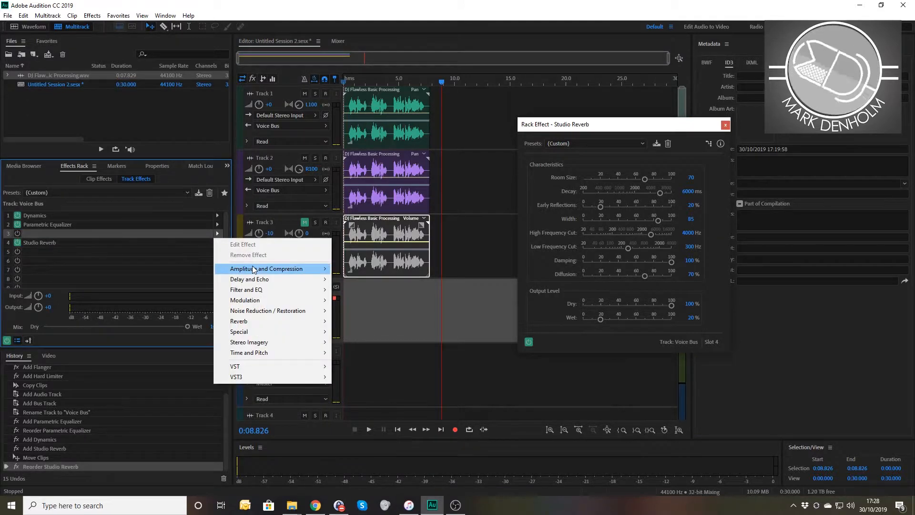
pyautogui.moveTo(286, 269)
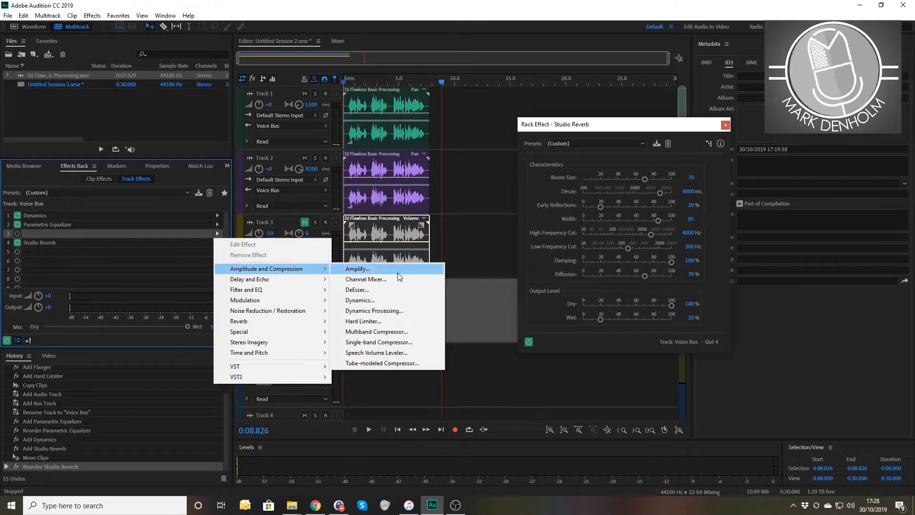
pyautogui.click(382, 332)
pyautogui.click(409, 119)
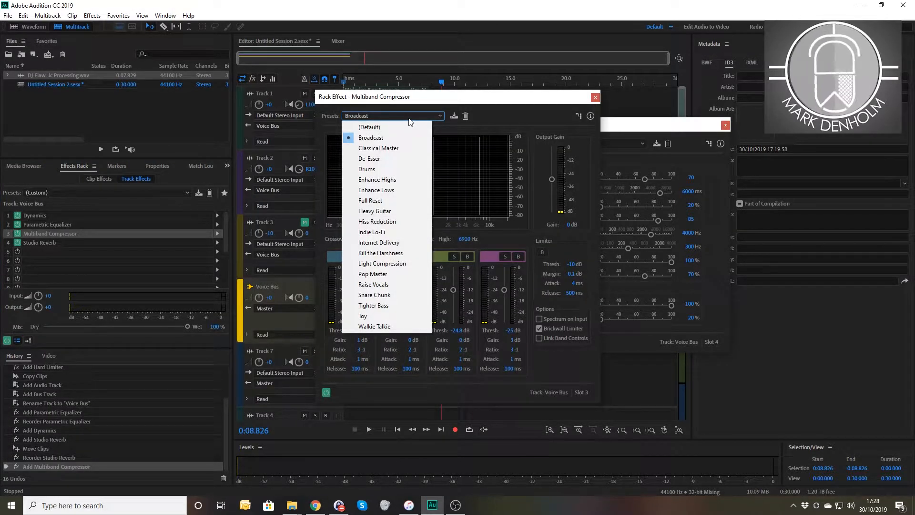
pyautogui.click(381, 138)
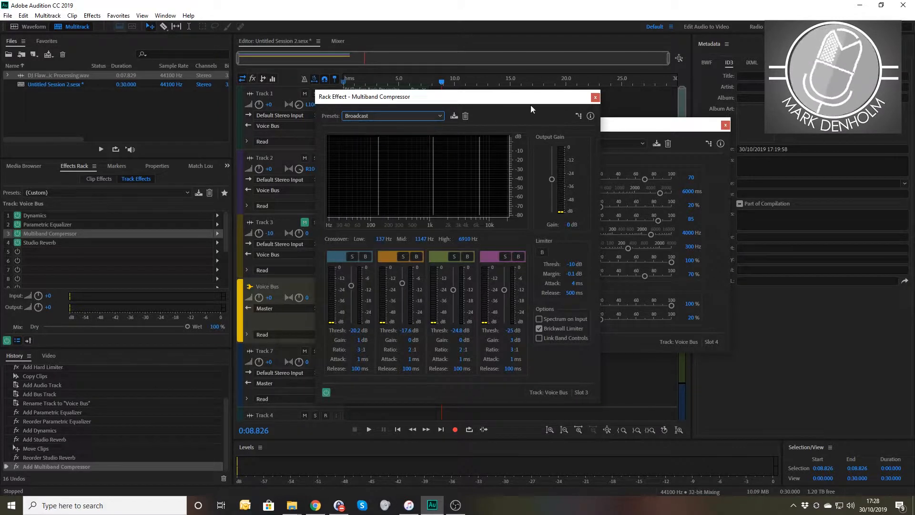
pyautogui.click(595, 98)
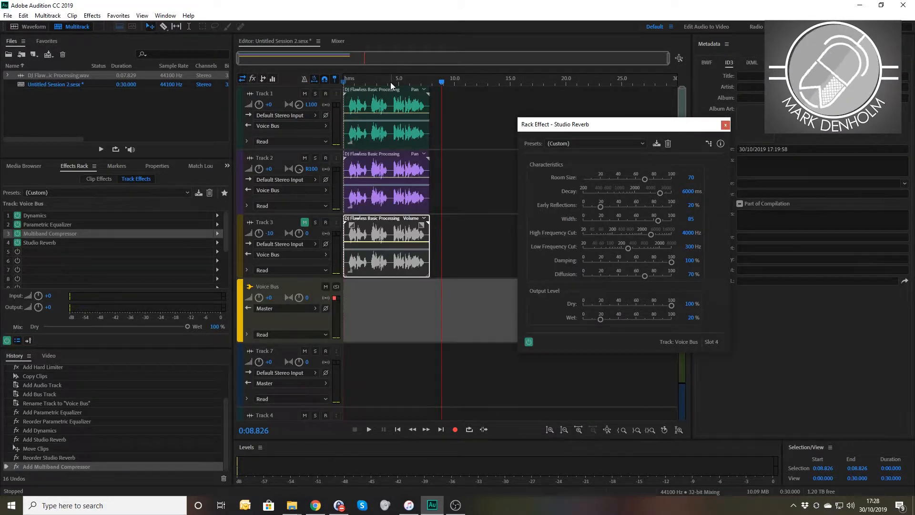
# - Play the mix with the Multiband Compressor from the session start
pyautogui.click(338, 83)
pyautogui.press('space')
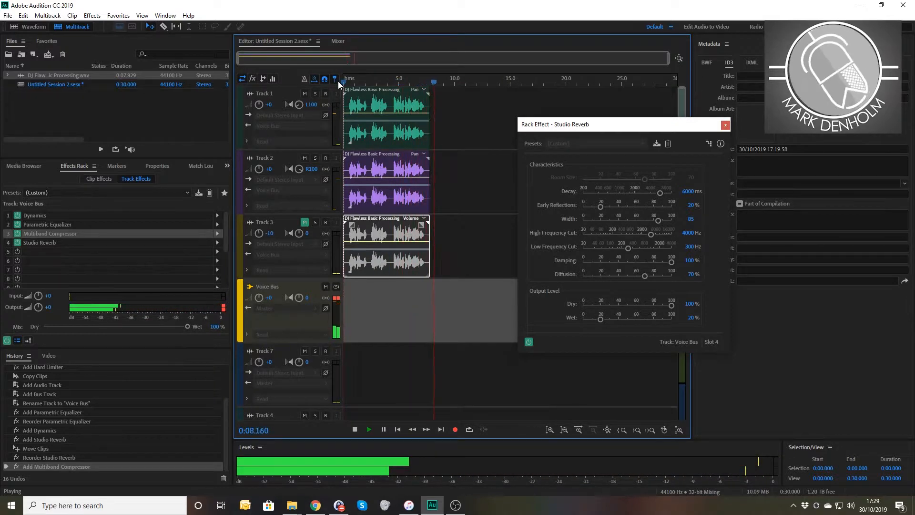
pyautogui.press('space')
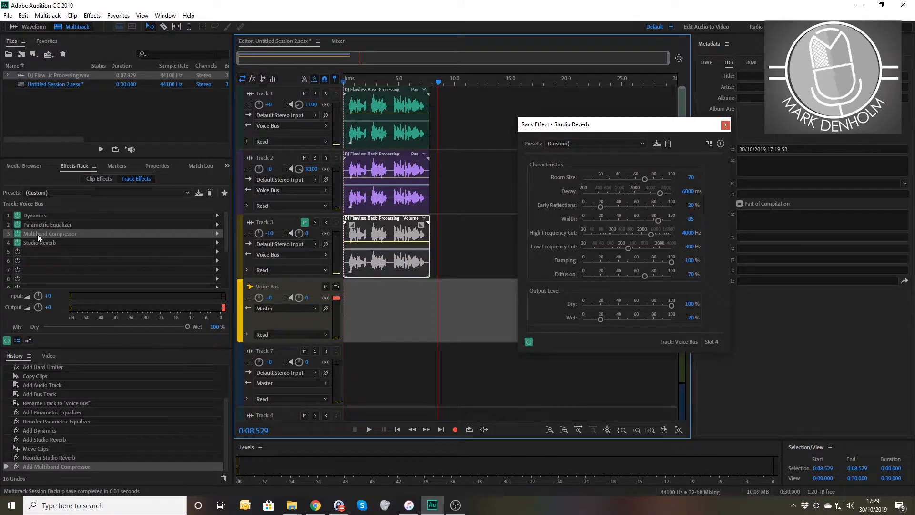
# - Bypass the Multiband Compressor on the Voice Bus and return the playhead to the session start
pyautogui.click(18, 233)
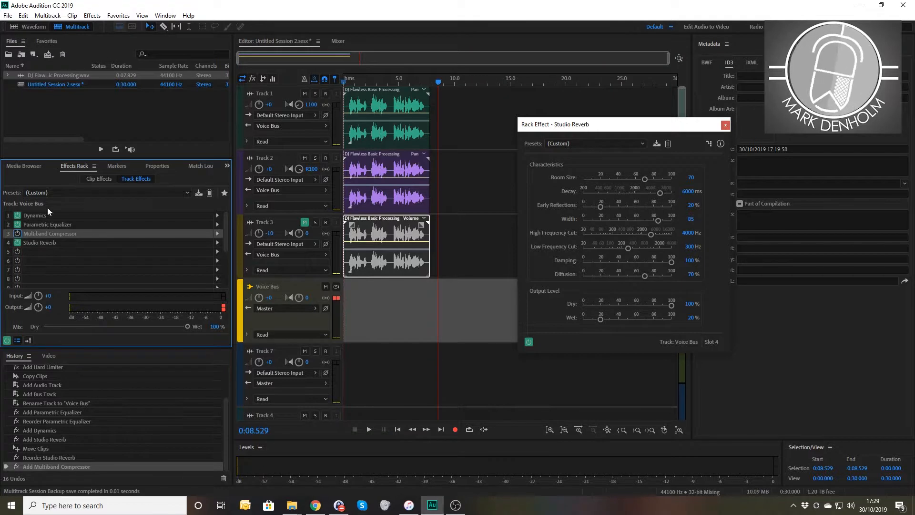
pyautogui.click(428, 81)
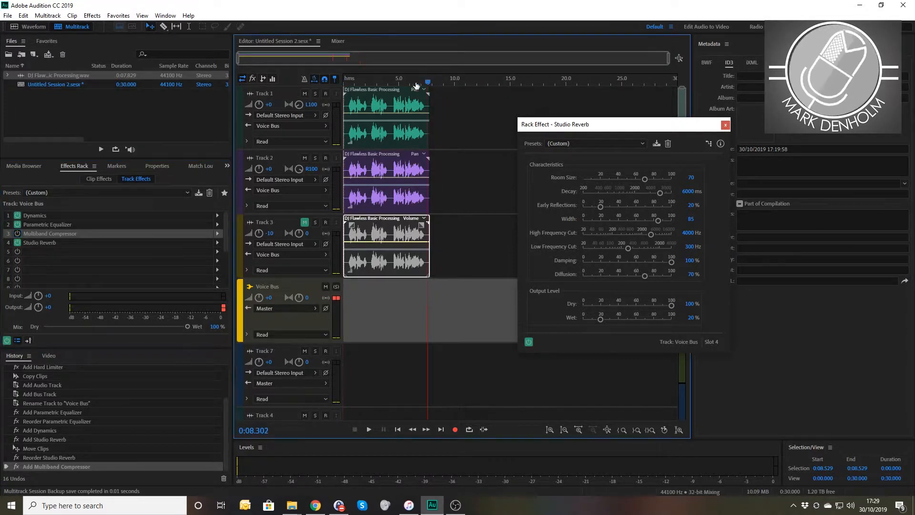
pyautogui.moveTo(416, 84); pyautogui.dragTo(343, 82)
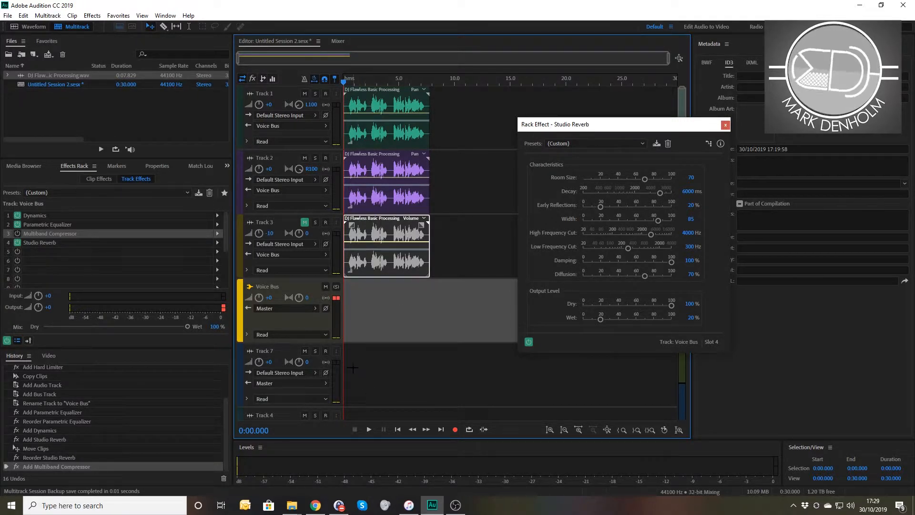
# - Preview FX 19.mp3 from the Imaging Elements folder and place it on Track 7 at the session start
pyautogui.click(25, 166)
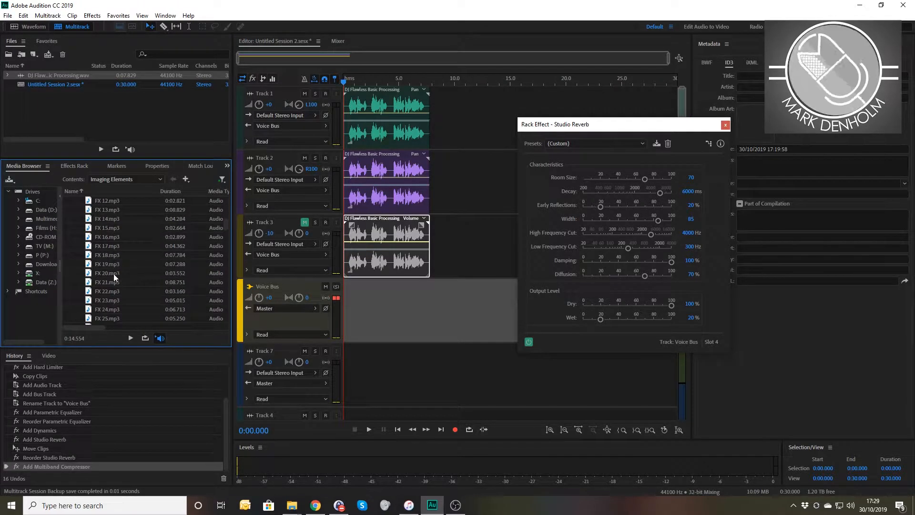
pyautogui.click(105, 263)
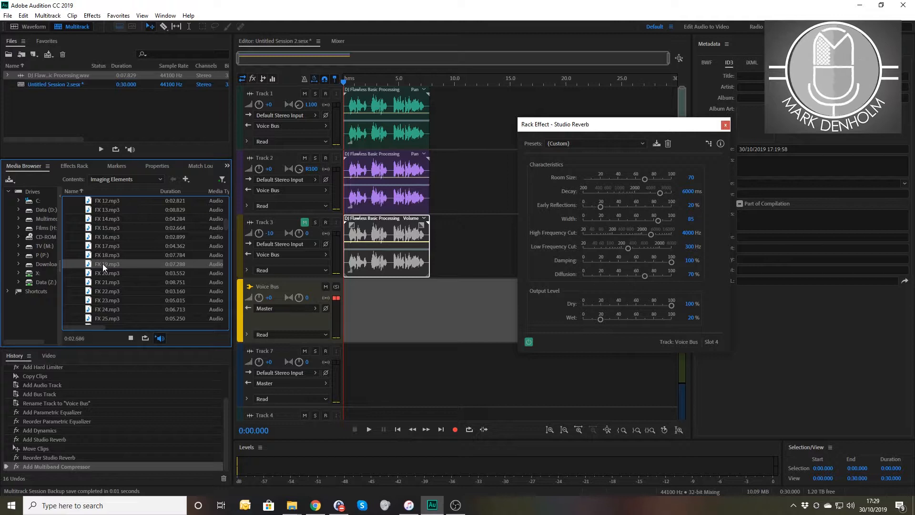
pyautogui.moveTo(102, 265); pyautogui.dragTo(347, 372)
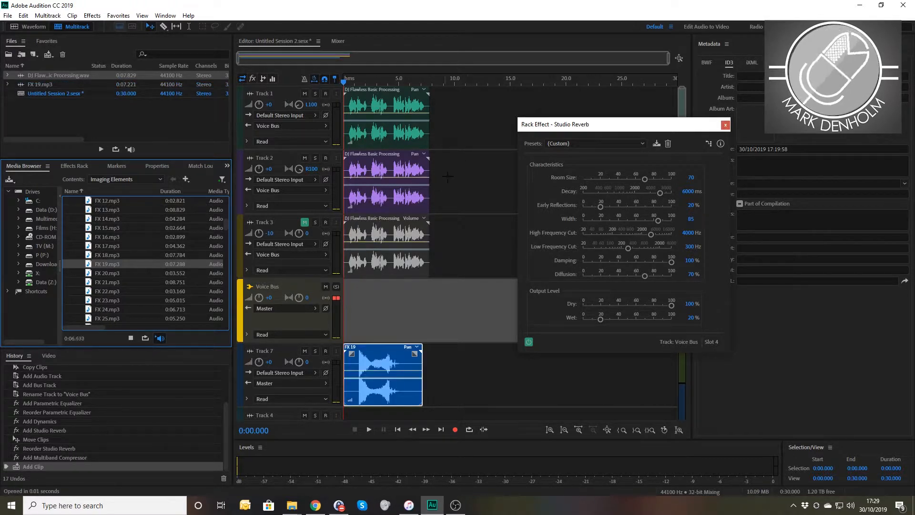
# - Move the voice clips on Tracks 1, 2 and 3 together so they start at about 2.2 seconds
pyautogui.moveTo(466, 117); pyautogui.dragTo(367, 240)
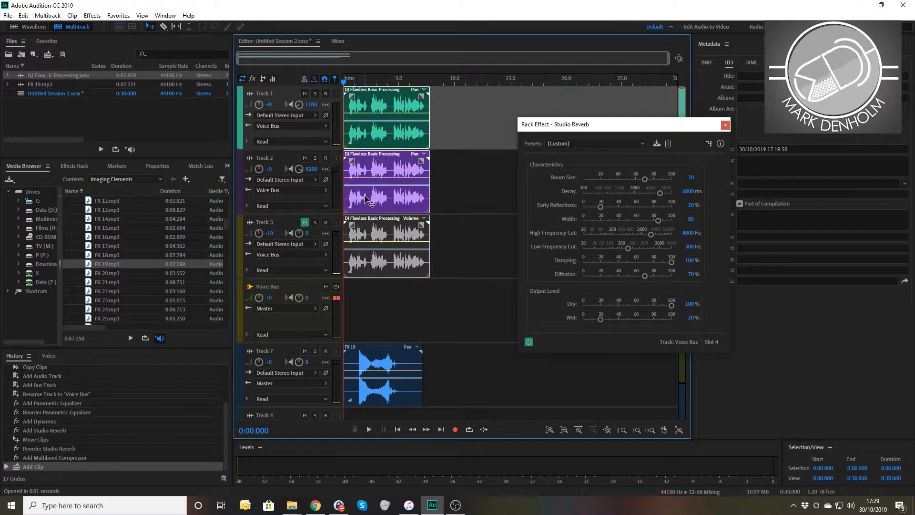
pyautogui.moveTo(364, 129); pyautogui.dragTo(373, 131)
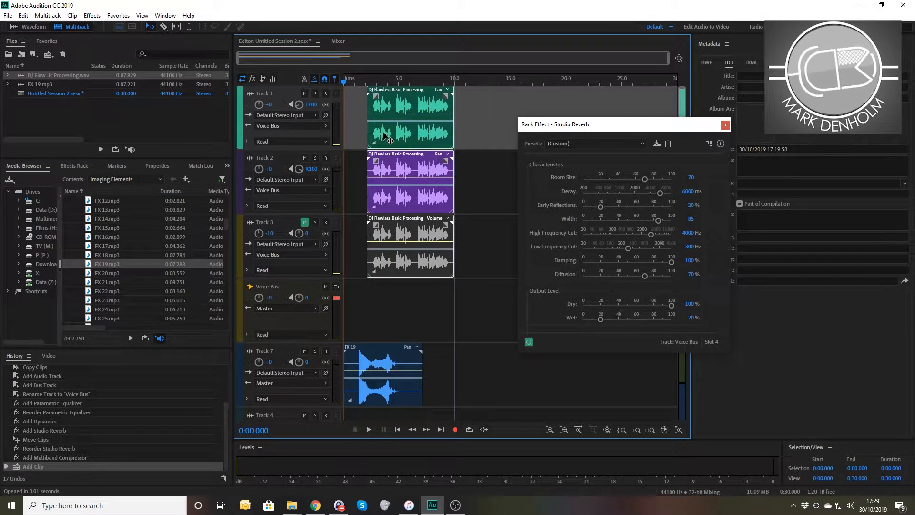
pyautogui.moveTo(383, 133); pyautogui.dragTo(383, 133)
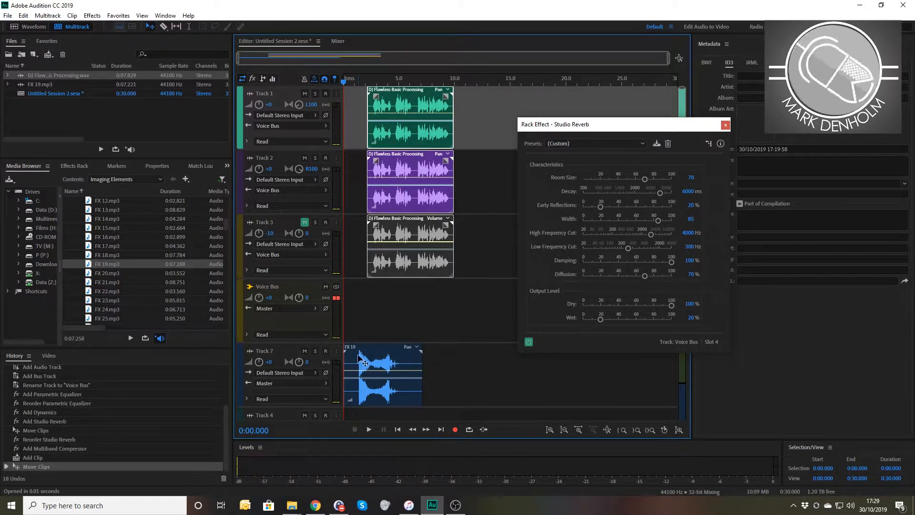
# - Mute Tracks 1 and 2 and play the FX 19 clip on its own from near the session start
pyautogui.click(305, 93)
pyautogui.click(304, 158)
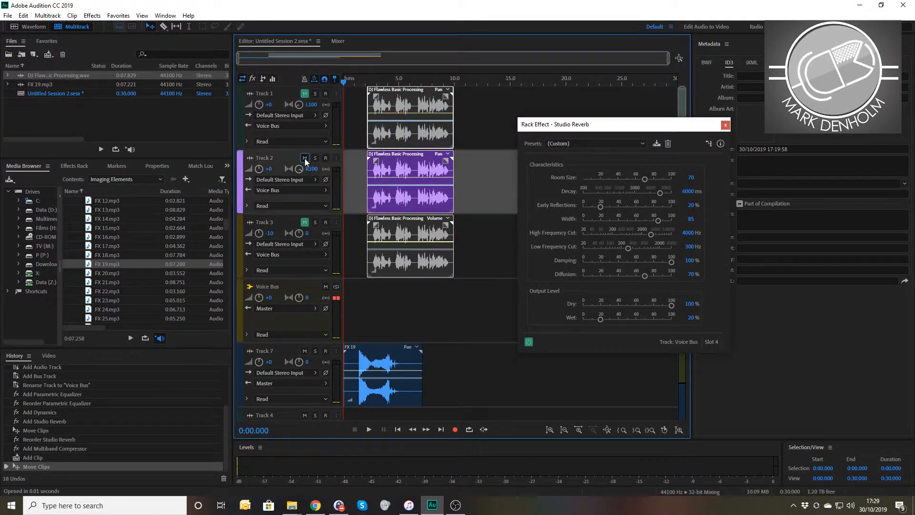
pyautogui.click(349, 81)
pyautogui.press('space')
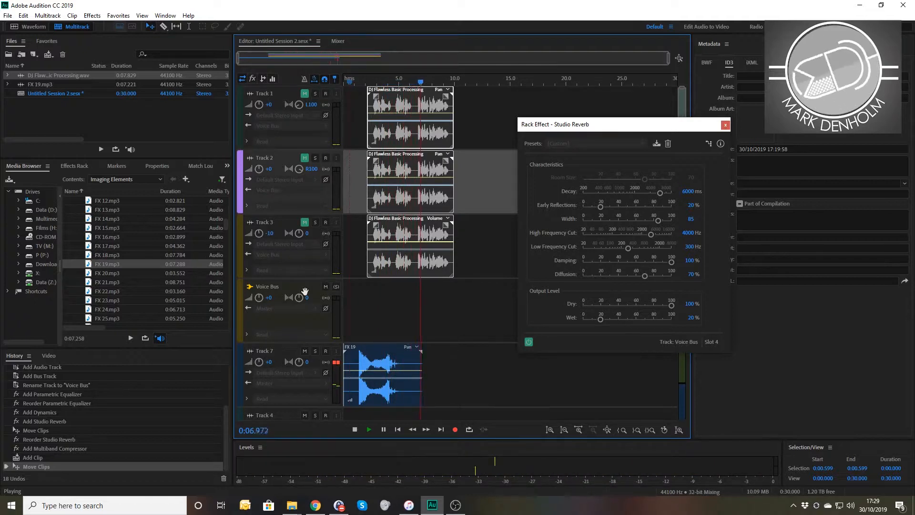
pyautogui.press('space')
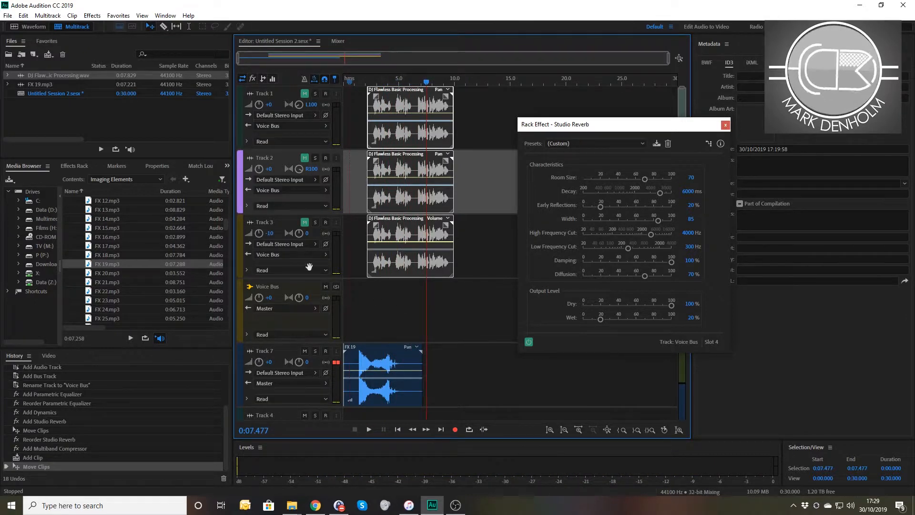
# - Unmute Tracks 1, 2 and 3 and play the voices with the FX 19 clip from about 1.1 seconds
pyautogui.click(304, 93)
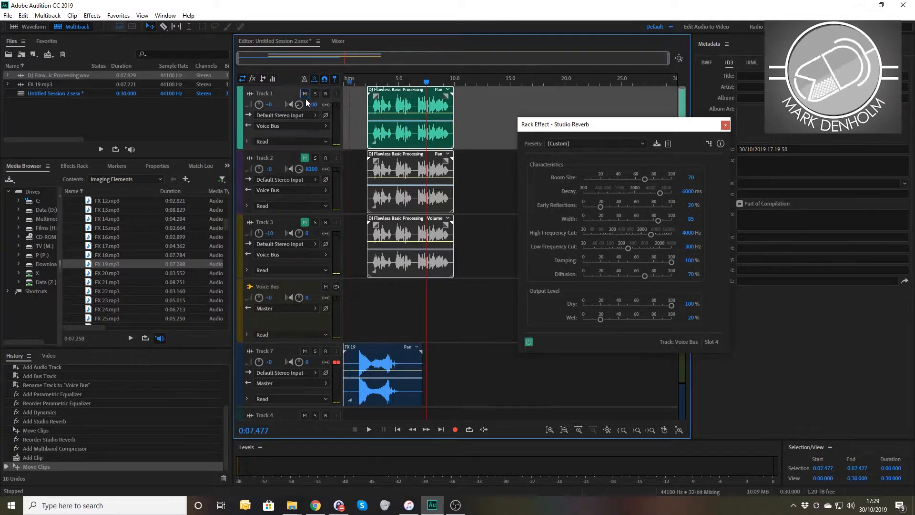
pyautogui.click(304, 157)
pyautogui.click(305, 223)
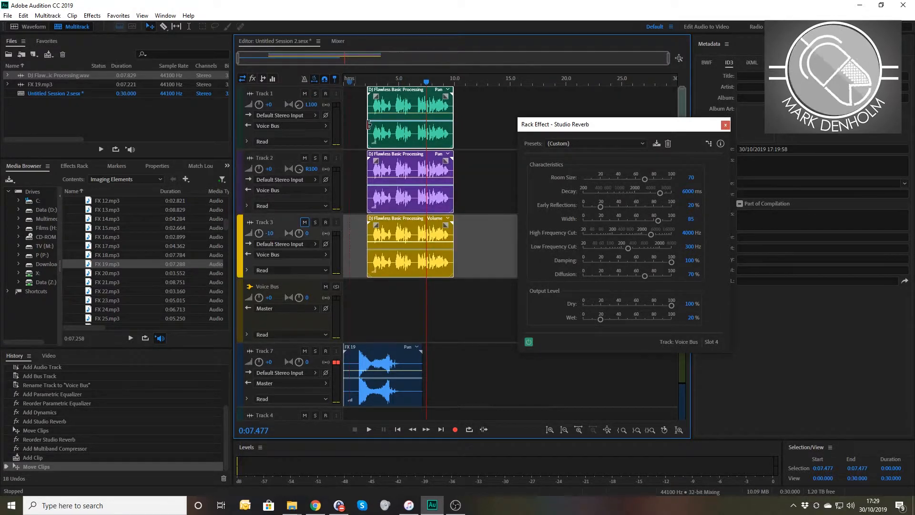
pyautogui.click(356, 83)
pyautogui.press('space')
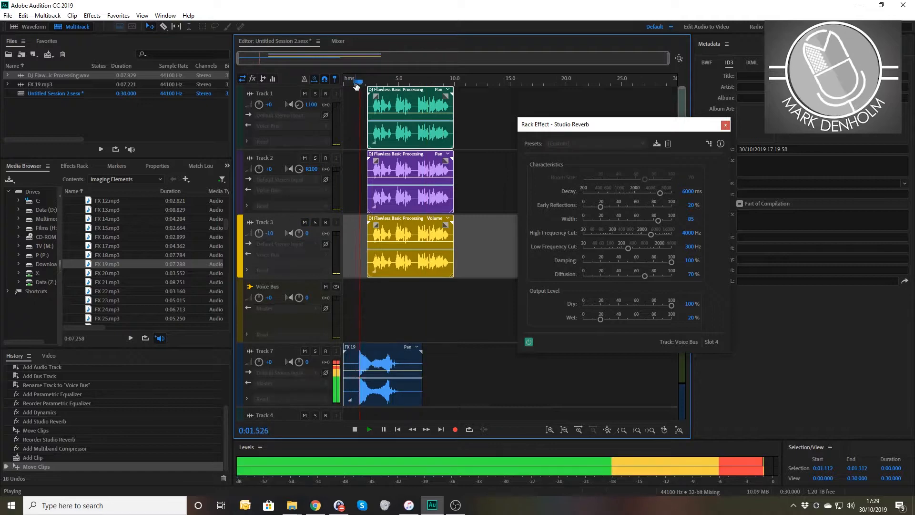
pyautogui.press('space')
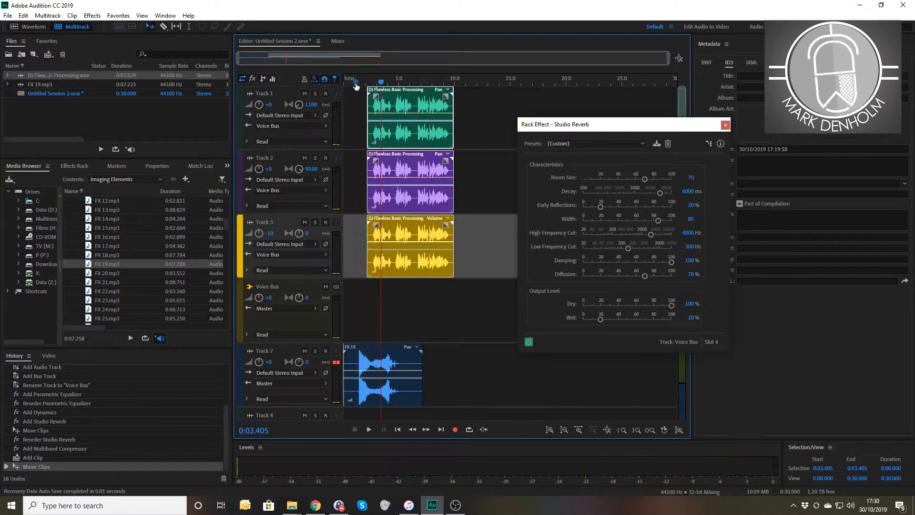
# - Shift the three voice clips earlier to start at about 1.6 seconds and play the mix from about 0.9 seconds
pyautogui.scroll(2, 394, 111)
pyautogui.scroll(1, 394, 111)
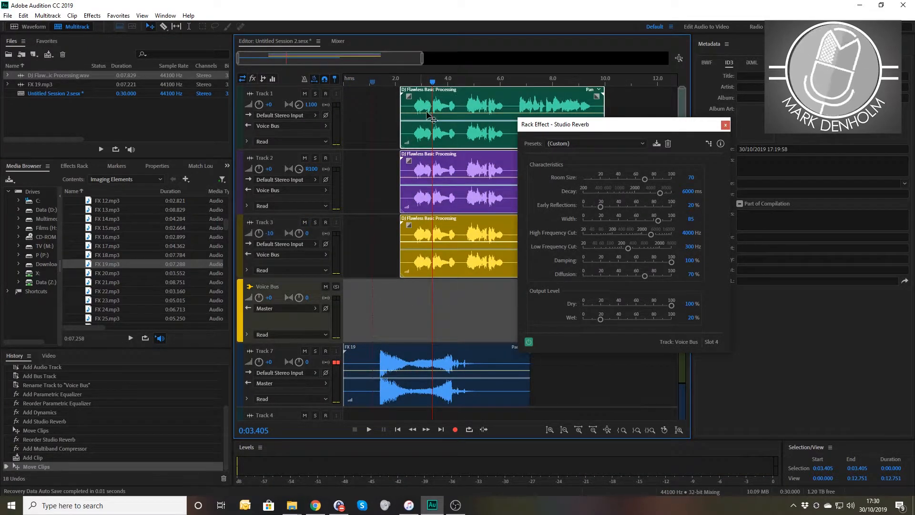
pyautogui.moveTo(444, 118); pyautogui.dragTo(427, 118)
pyautogui.click(366, 80)
pyautogui.press('space')
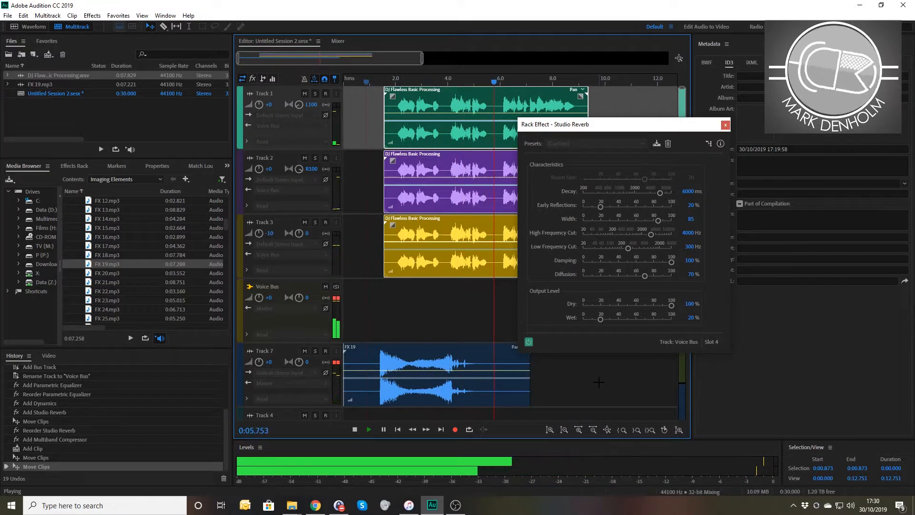
pyautogui.press('space')
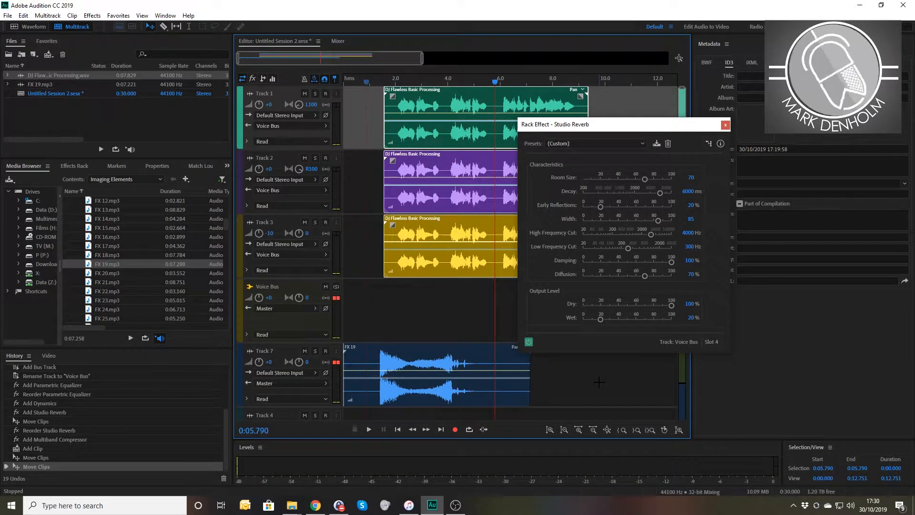
# - Preview FX 21 to FX 24 and place FX 24.mp3 on Track 4 starting at about 3 seconds
pyautogui.click(106, 284)
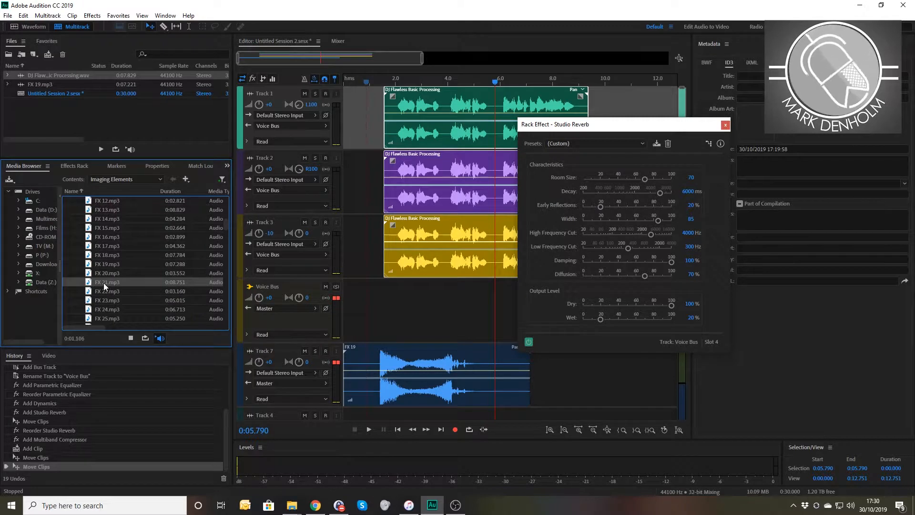
pyautogui.click(107, 291)
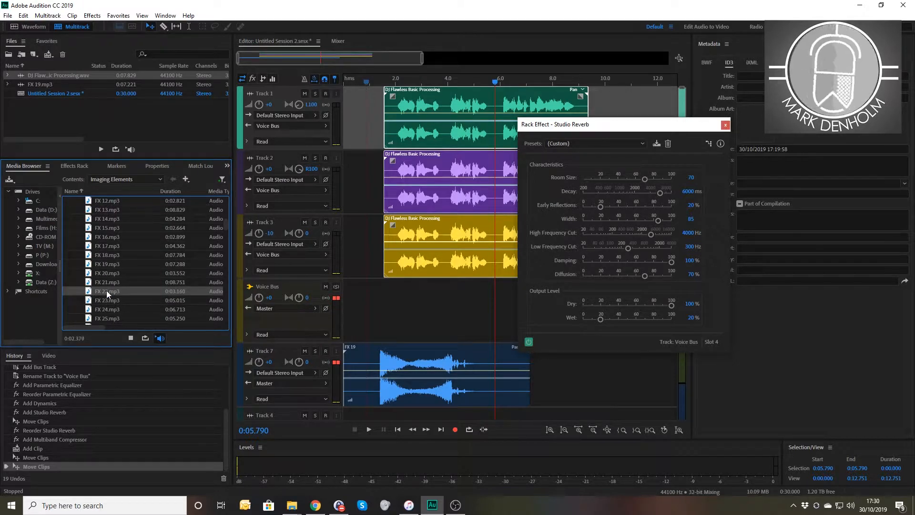
pyautogui.click(109, 300)
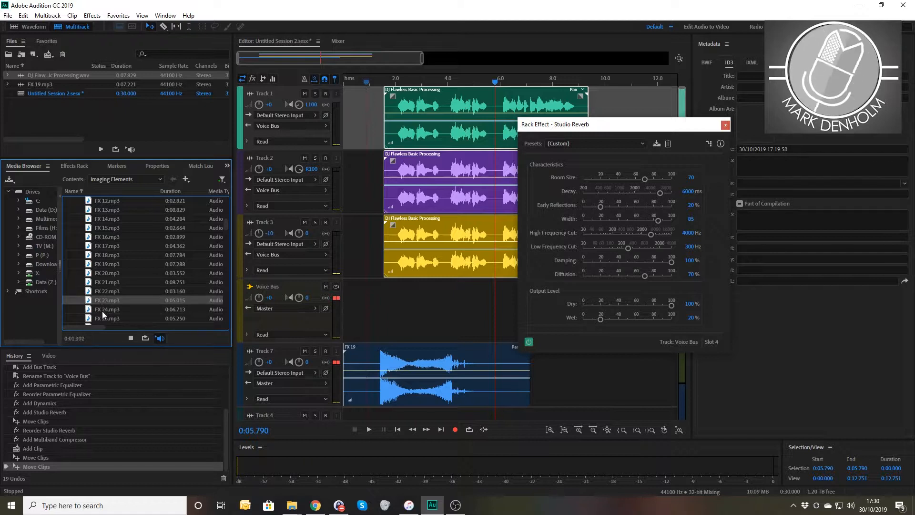
pyautogui.click(102, 310)
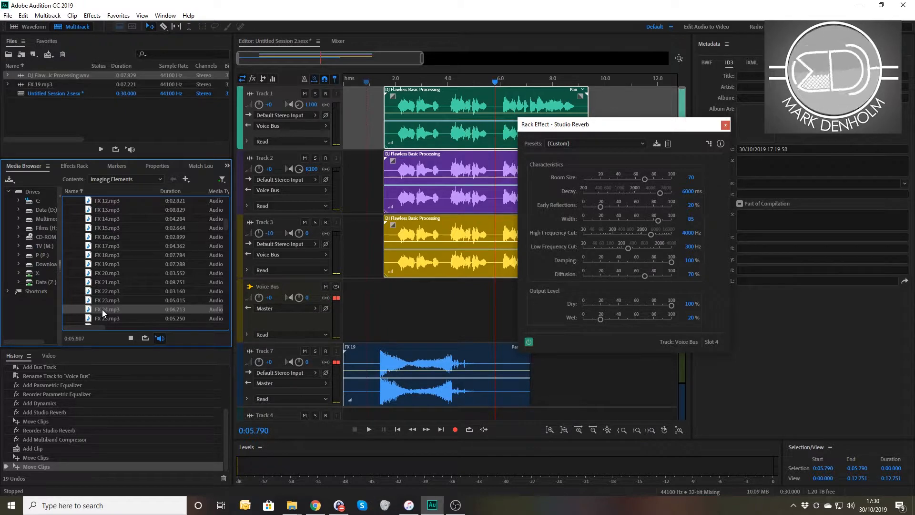
pyautogui.moveTo(102, 310); pyautogui.dragTo(463, 396)
pyautogui.scroll(-1, 544, 362)
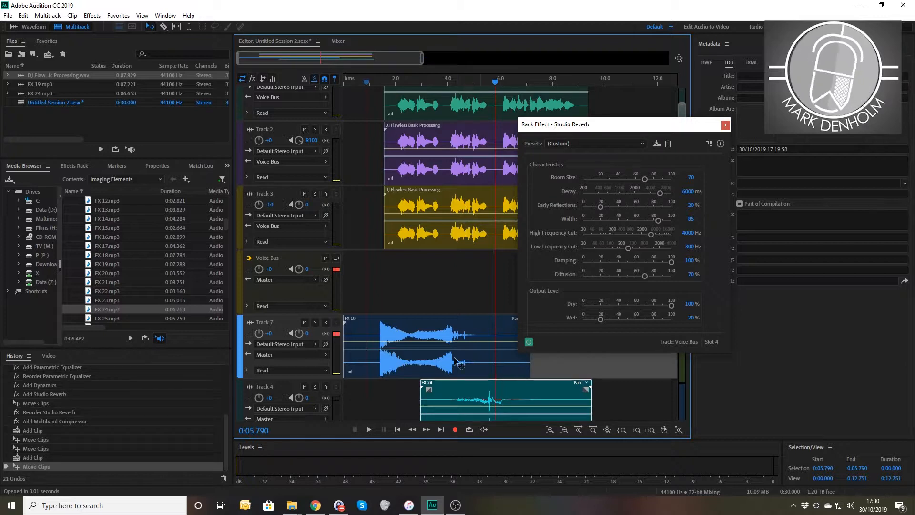
# - Set the playhead to about 2.6 seconds and close the Studio Reverb effect window
pyautogui.click(411, 82)
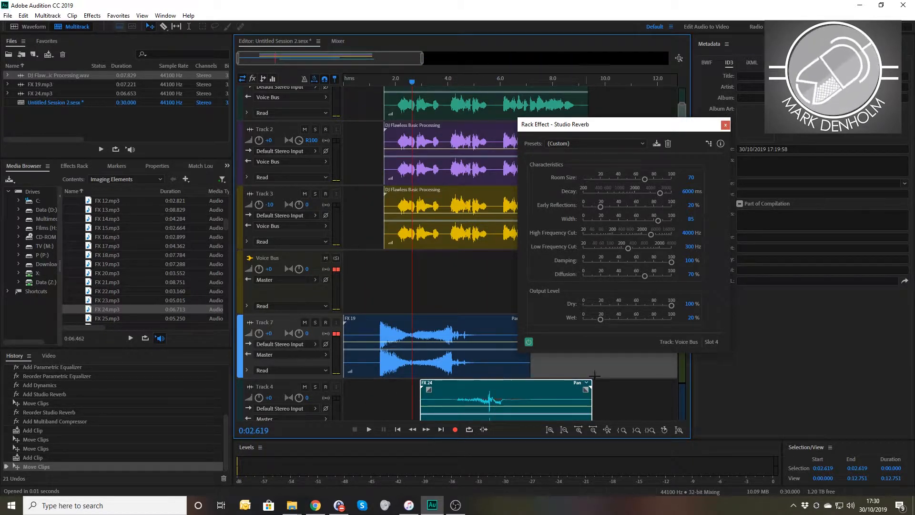
pyautogui.click(387, 400)
pyautogui.click(725, 125)
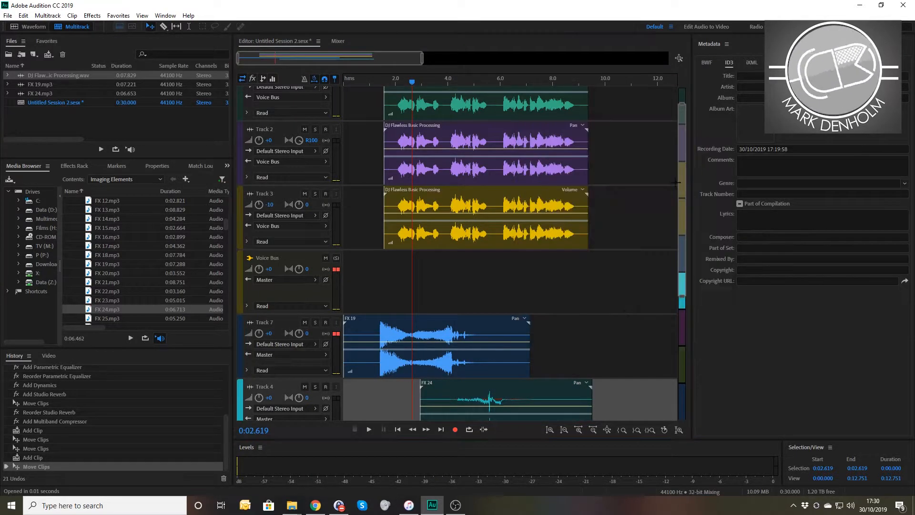
pyautogui.scroll(-3, 622, 351)
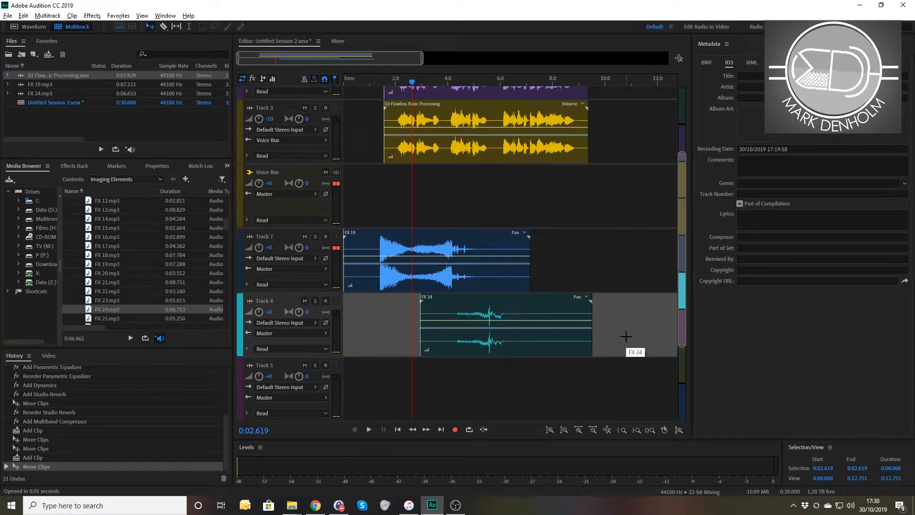
# - Add a stereo bus track directly below Track 4 and name it SFX Bus
pyautogui.click(621, 337)
pyautogui.hotkey('alt', 'b')
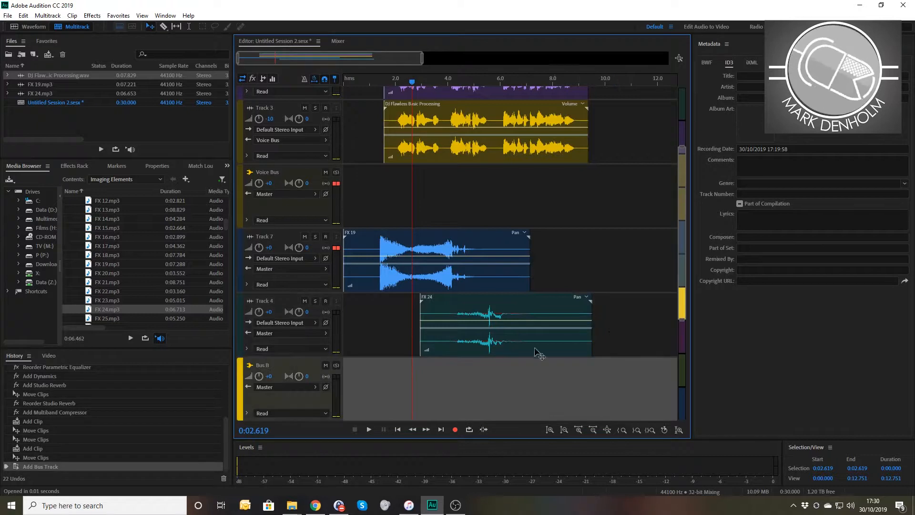
pyautogui.click(265, 365)
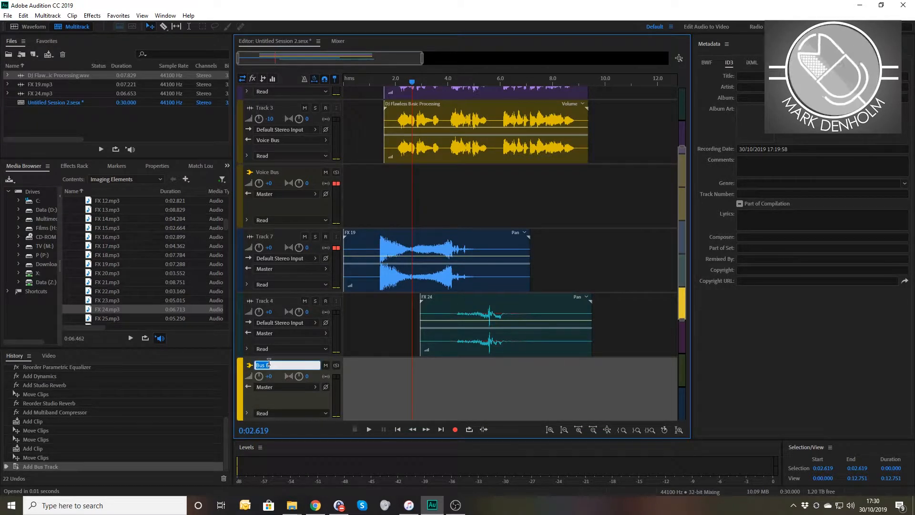
pyautogui.write('SFX')
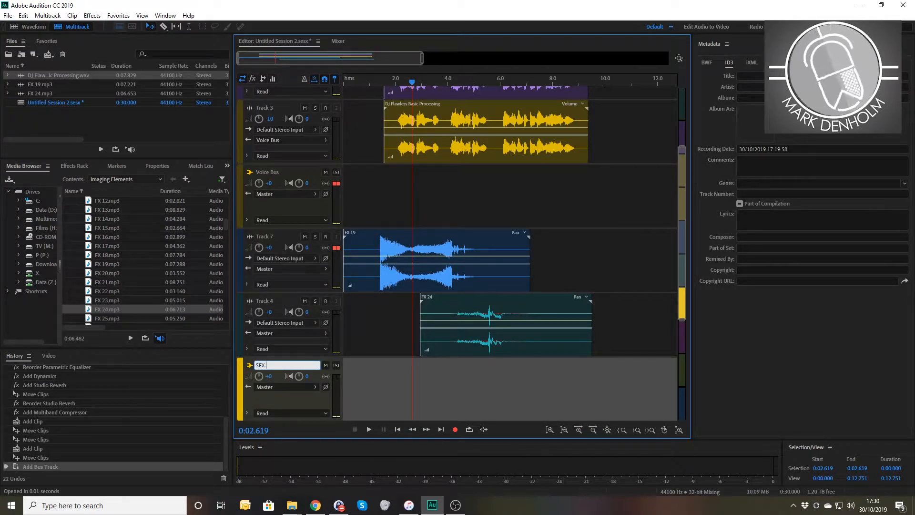
pyautogui.write(' Bus')
pyautogui.press('Return')
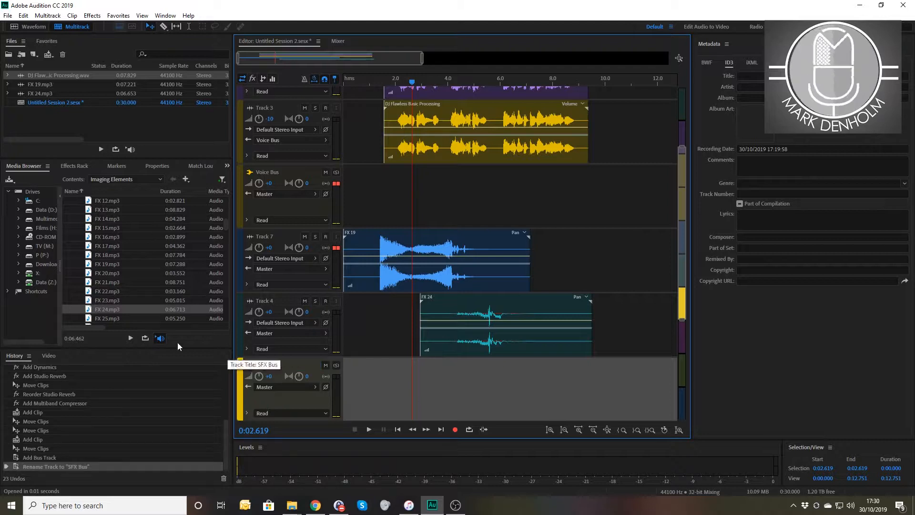
# - Route the outputs of Track 7 and Track 4 to the SFX Bus
pyautogui.click(324, 270)
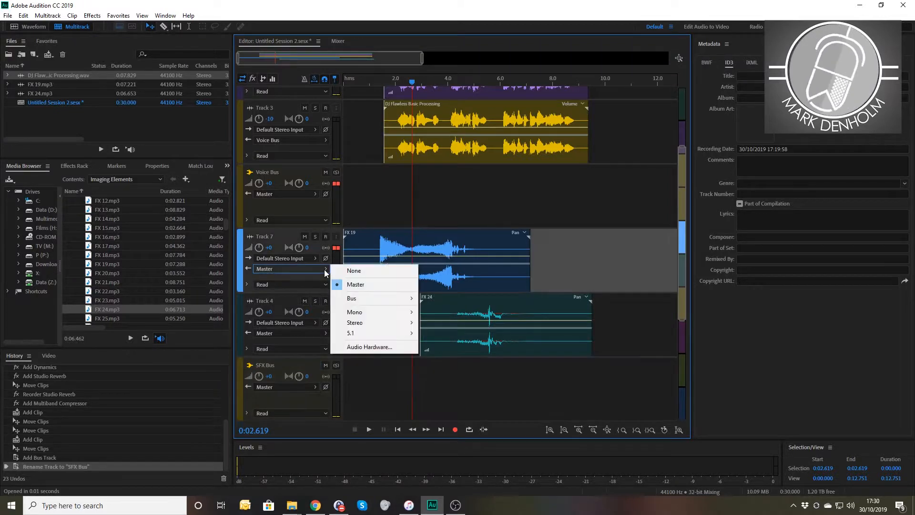
pyautogui.moveTo(361, 302)
pyautogui.click(442, 309)
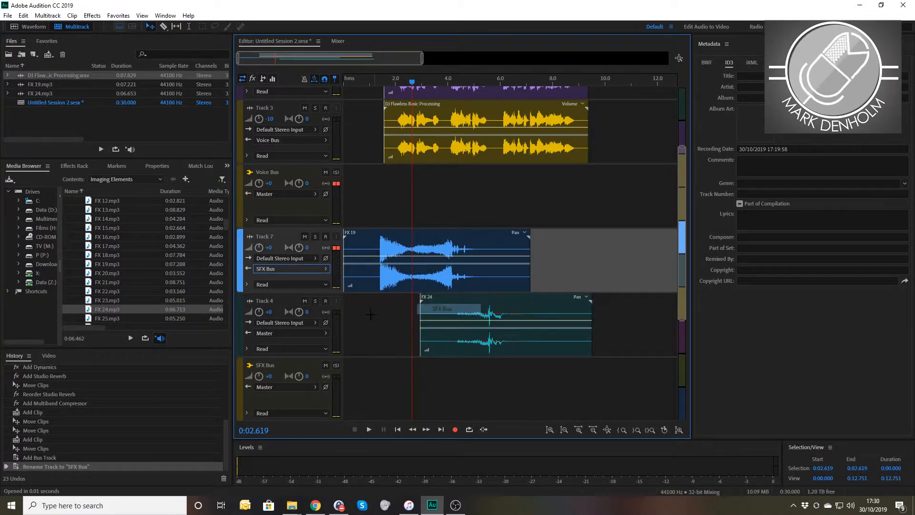
pyautogui.click(324, 332)
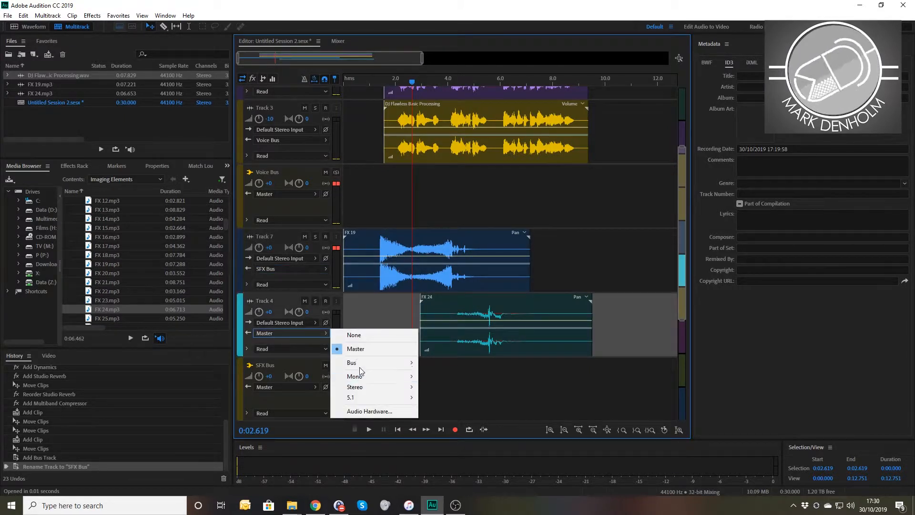
pyautogui.moveTo(373, 362)
pyautogui.click(461, 372)
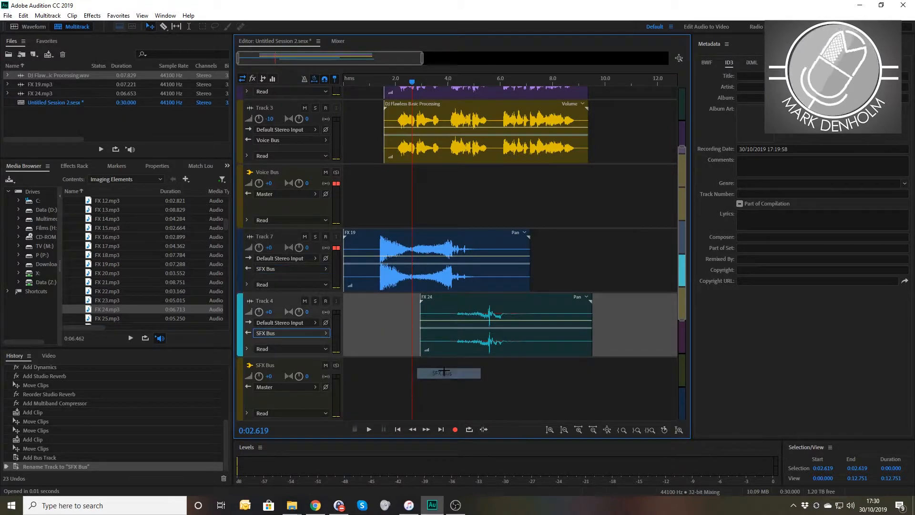
# - Play the mix from about 0.8 seconds to hear the effects through the SFX Bus
pyautogui.doubleClick(268, 366)
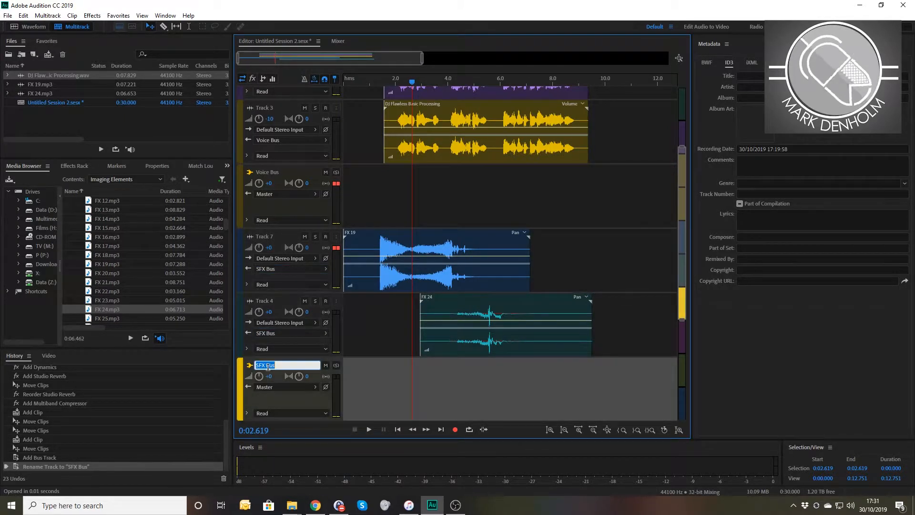
pyautogui.click(364, 82)
pyautogui.press('space')
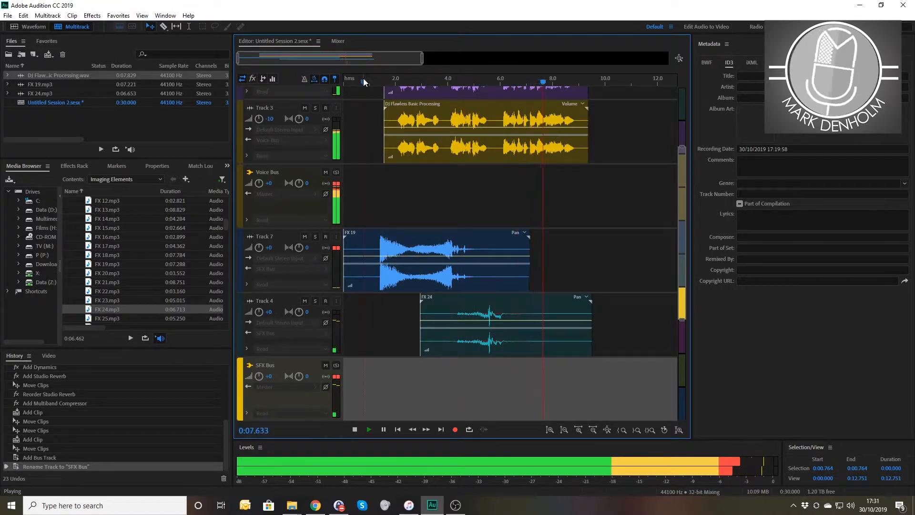
pyautogui.press('space')
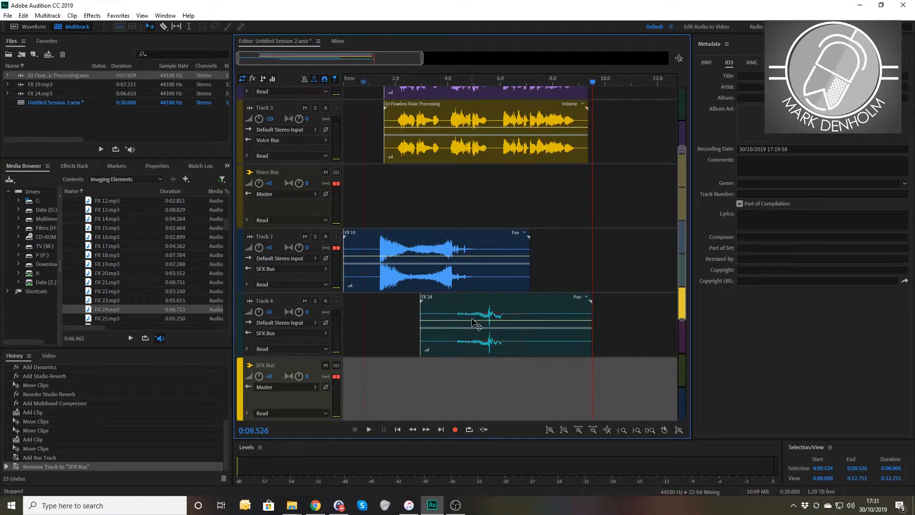
# - Replace the FX 24 clip on Track 4 with FX 25.mp3, starting at about 4 seconds
pyautogui.click(479, 317)
pyautogui.press('Delete')
pyautogui.click(99, 318)
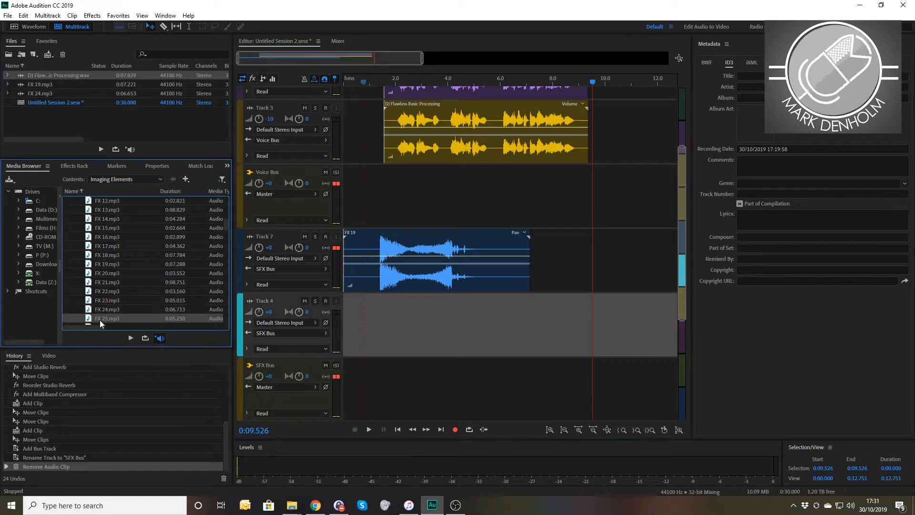
pyautogui.scroll(-1, 99, 319)
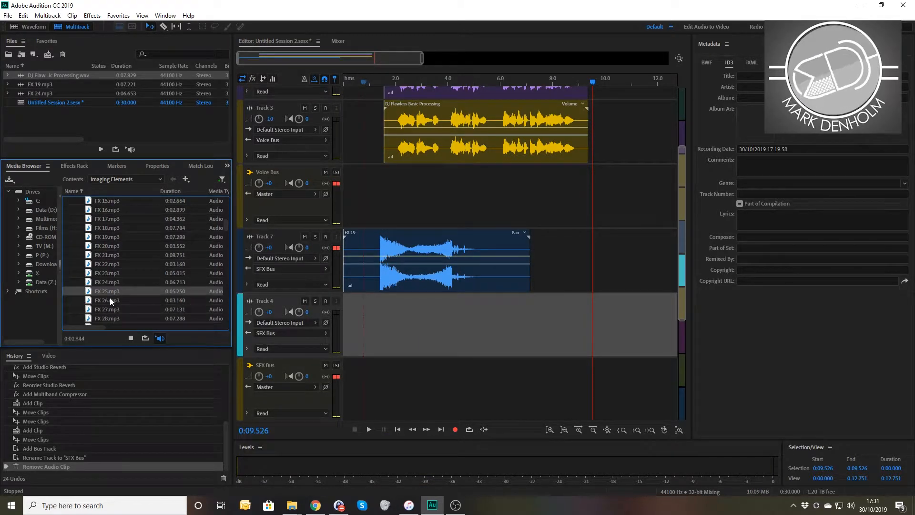
pyautogui.moveTo(107, 293); pyautogui.dragTo(437, 308)
pyautogui.moveTo(509, 308); pyautogui.dragTo(515, 314)
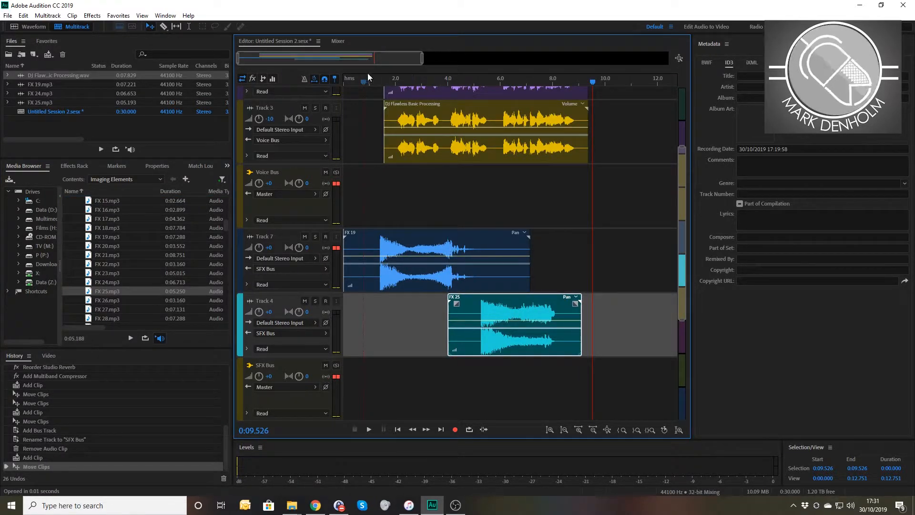
# - Play the mix from about 0.7 seconds to check the FX 25 clip against the vocals
pyautogui.click(361, 84)
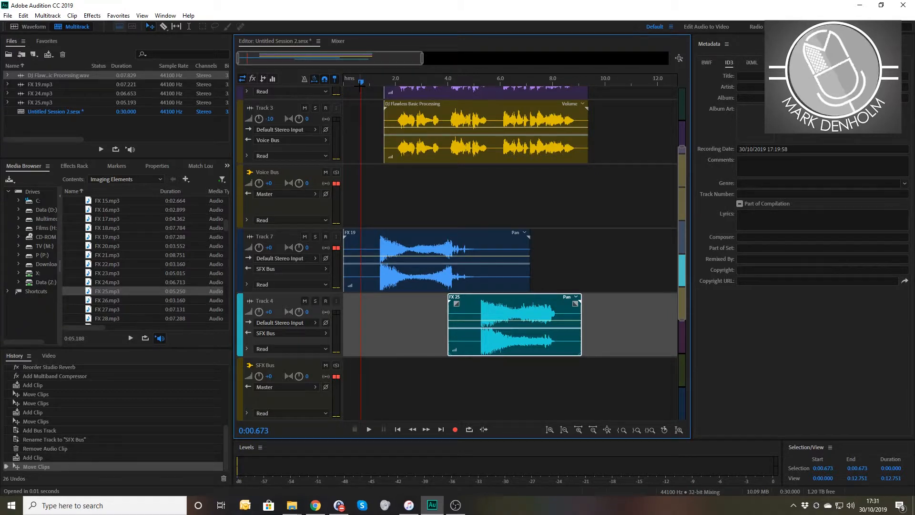
pyautogui.press('space')
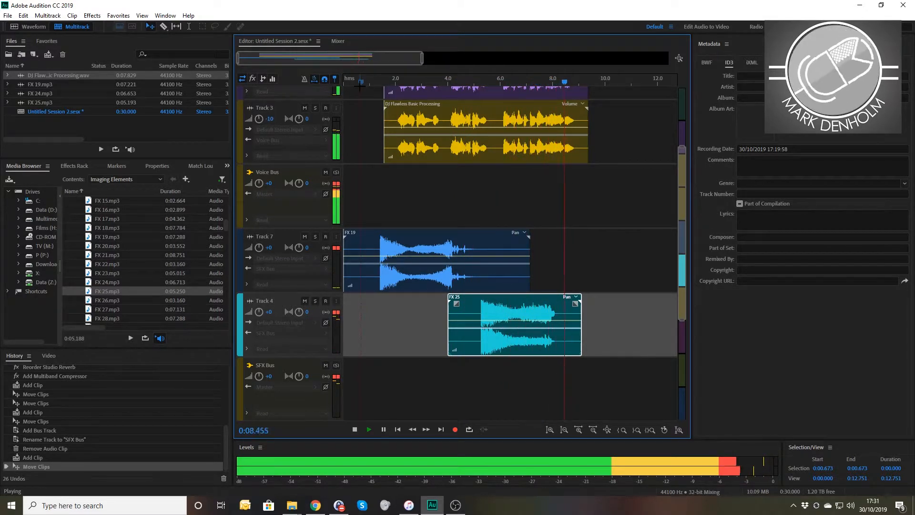
pyautogui.press('space')
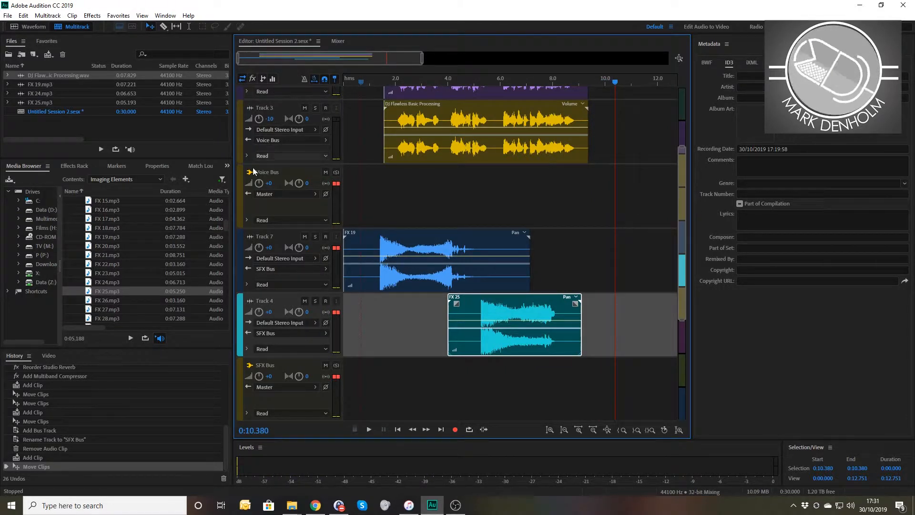
# - Add a Hard Limiter as the first track effect on the SFX Bus
pyautogui.click(277, 366)
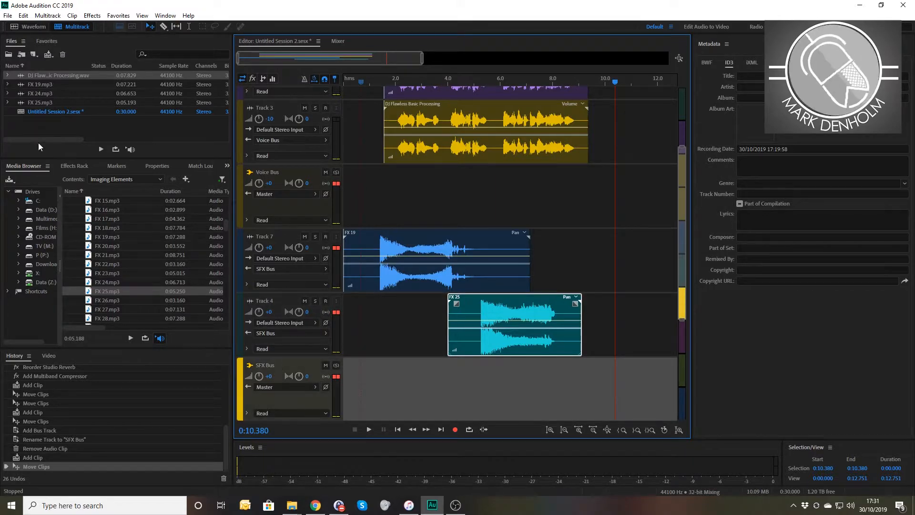
pyautogui.click(71, 166)
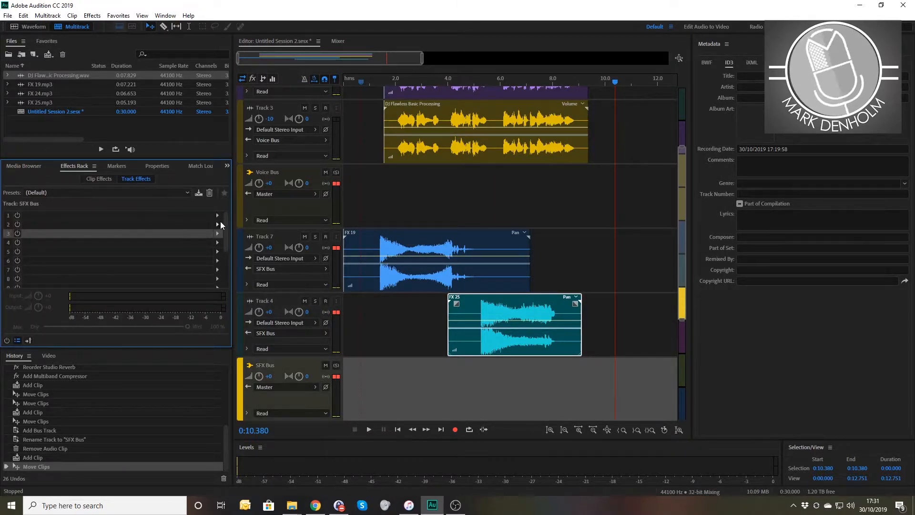
pyautogui.click(217, 215)
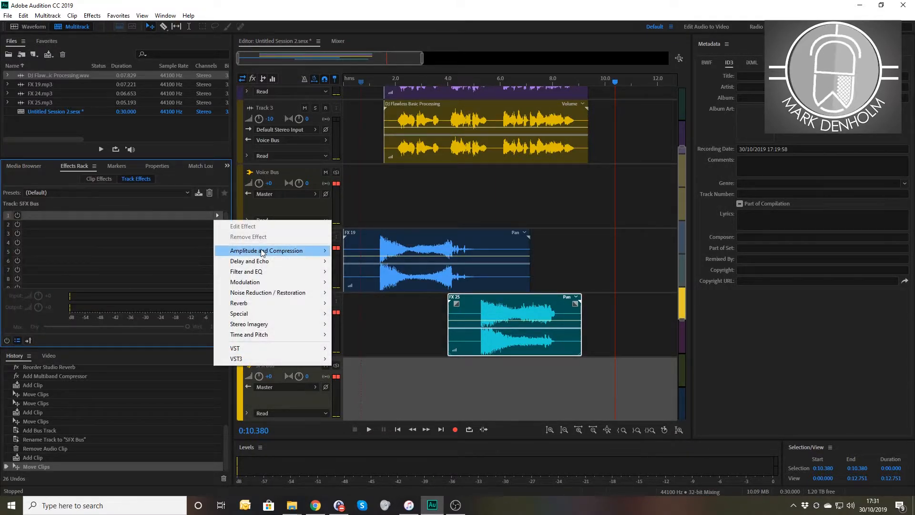
pyautogui.moveTo(262, 250)
pyautogui.click(368, 303)
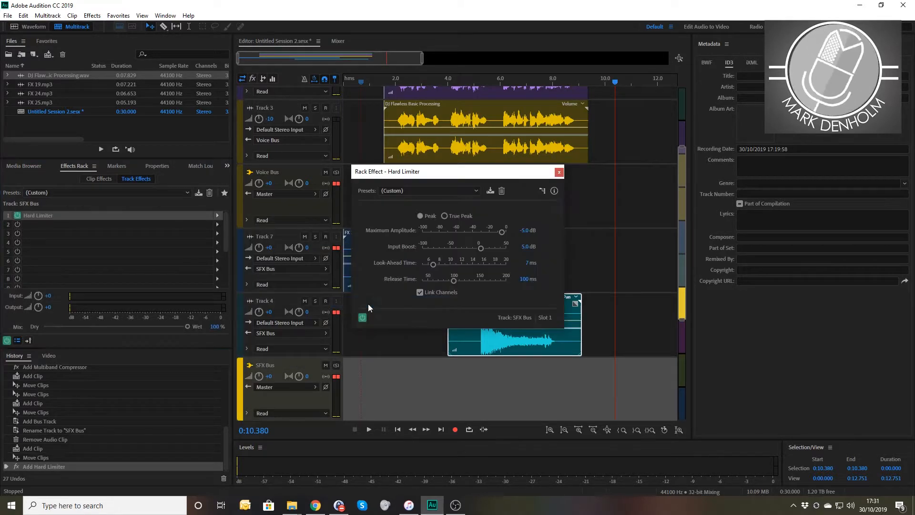
# - Set the SFX Bus Hard Limiter to -3 dB maximum amplitude and 0 dB input boost, and close its window
pyautogui.moveTo(525, 233); pyautogui.dragTo(523, 232)
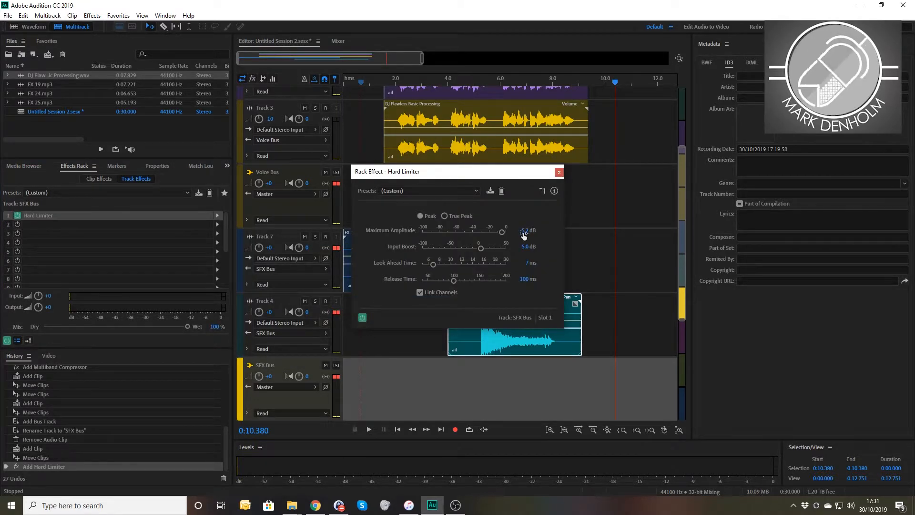
pyautogui.click(525, 231)
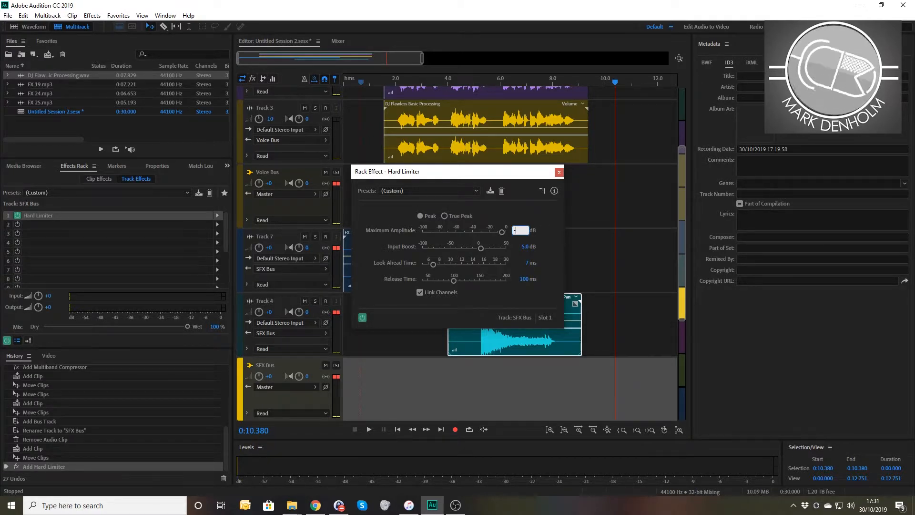
pyautogui.press('Tab')
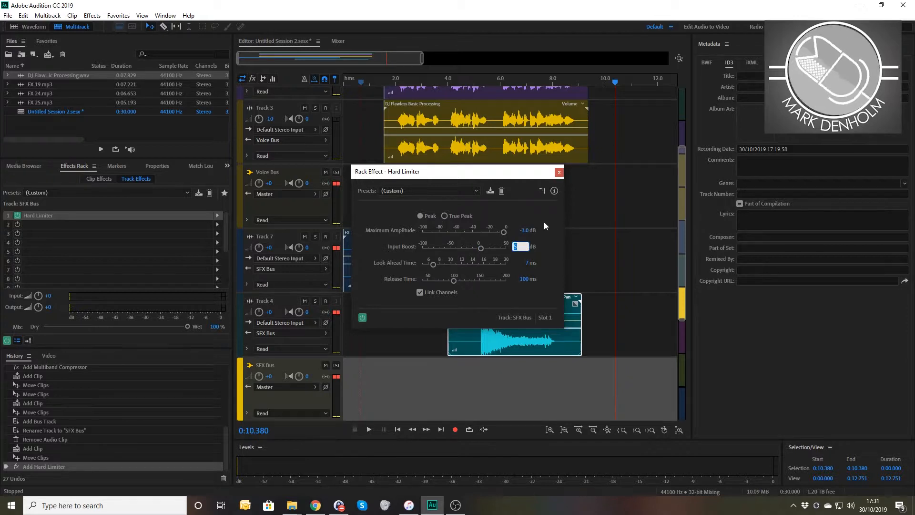
pyautogui.write('0')
pyautogui.press('Return')
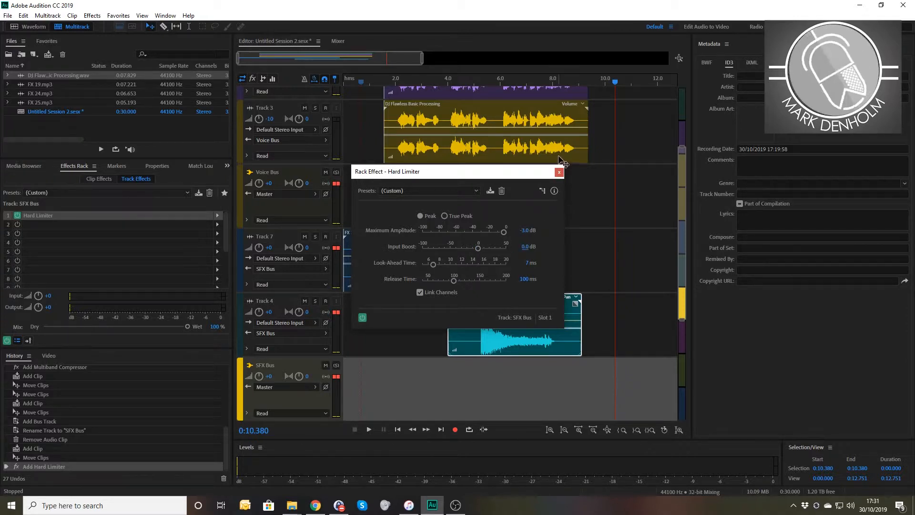
pyautogui.click(559, 172)
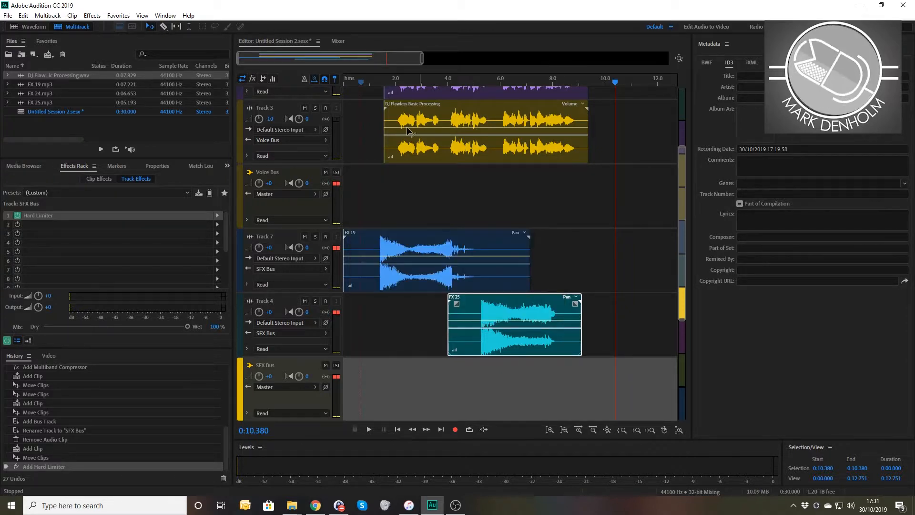
# - Play the mix from about 0.5 seconds to check the limited sound effects
pyautogui.click(355, 84)
pyautogui.press('space')
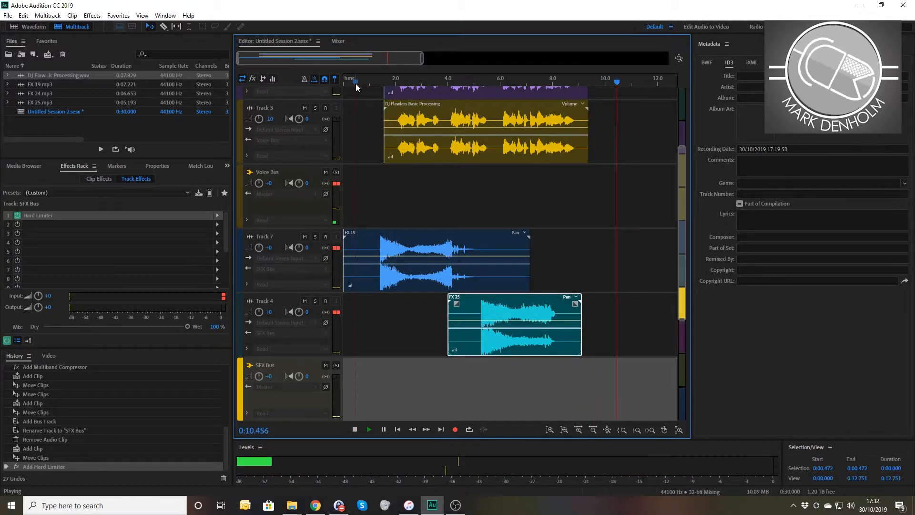
pyautogui.press('space')
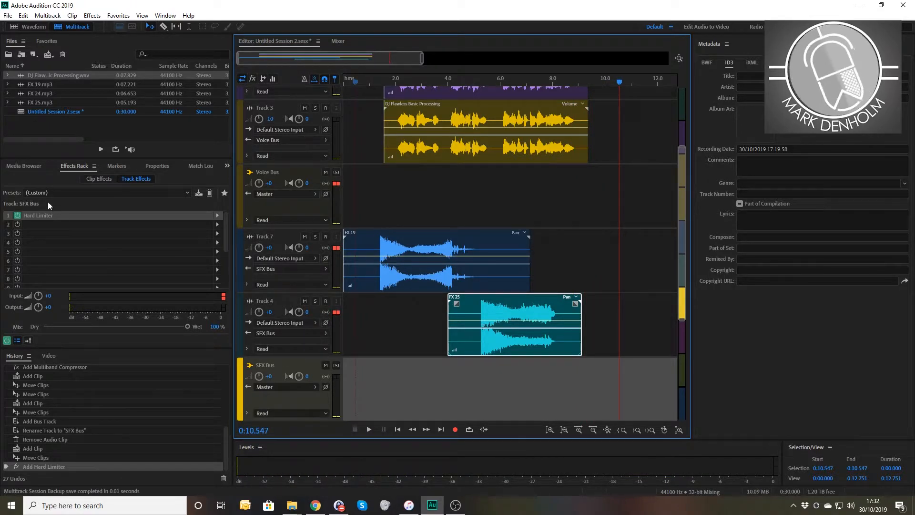
# - Reopen the Hard Limiter on the SFX Bus and set its maximum amplitude to -10 dB
pyautogui.click(29, 215)
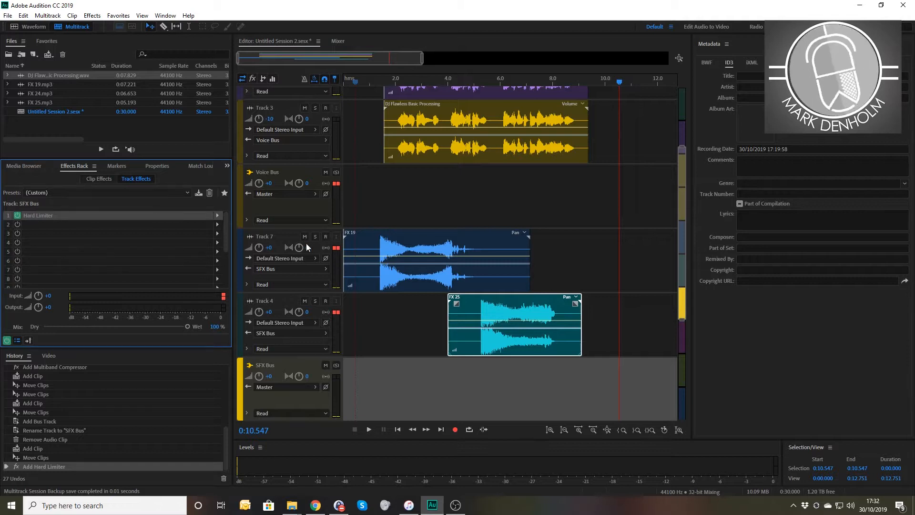
pyautogui.click(396, 253)
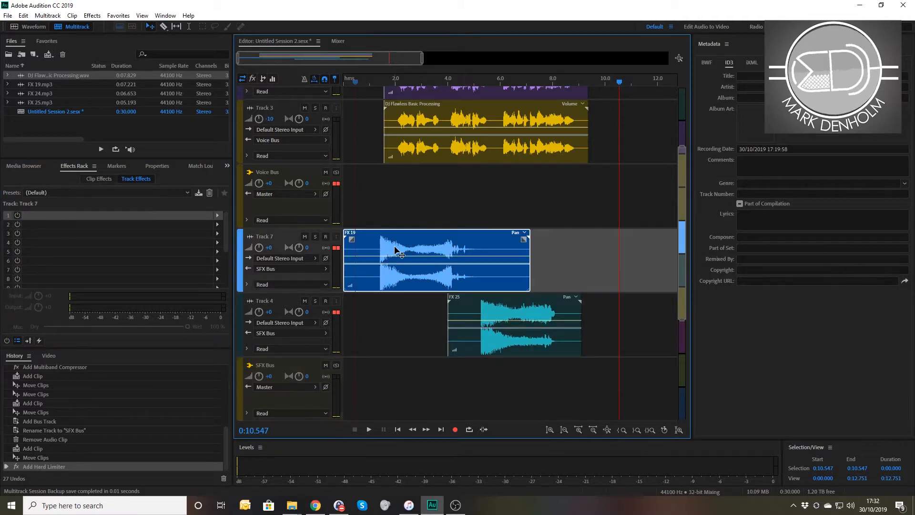
pyautogui.click(269, 369)
pyautogui.doubleClick(45, 215)
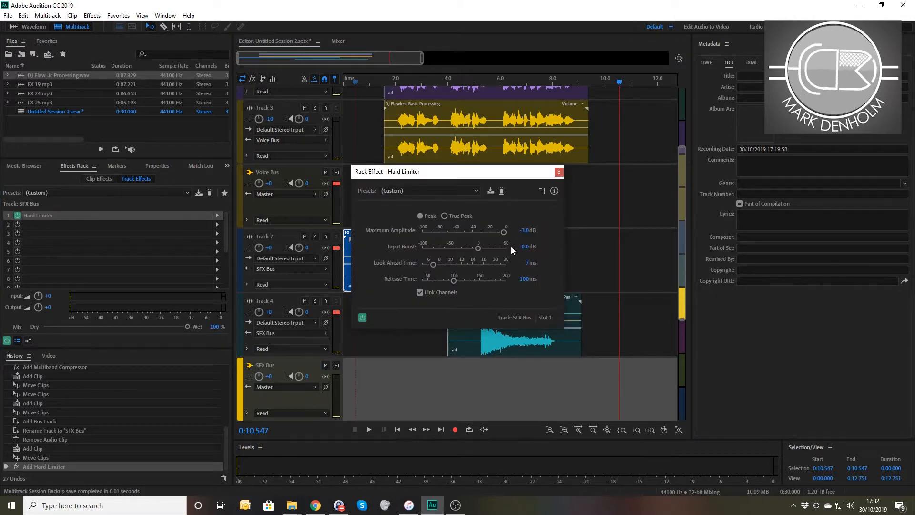
pyautogui.click(526, 231)
pyautogui.write('-')
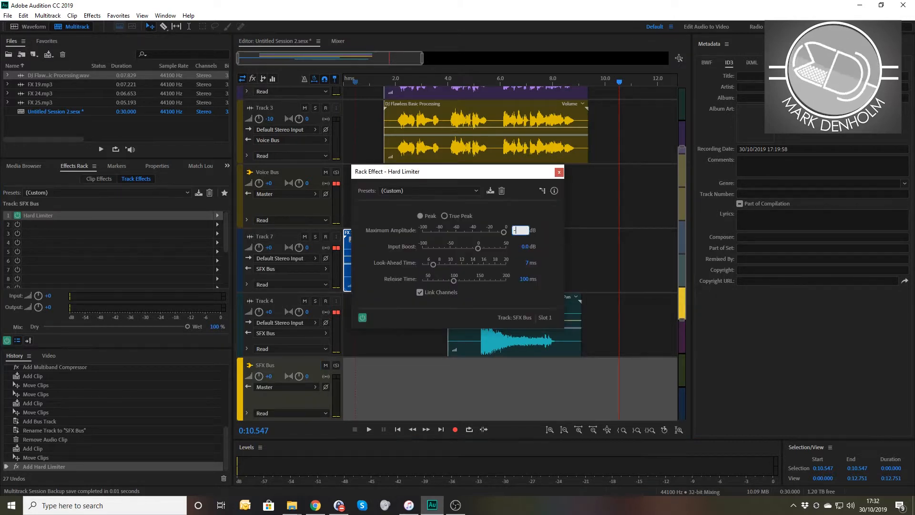
pyautogui.write('10')
pyautogui.press('Return')
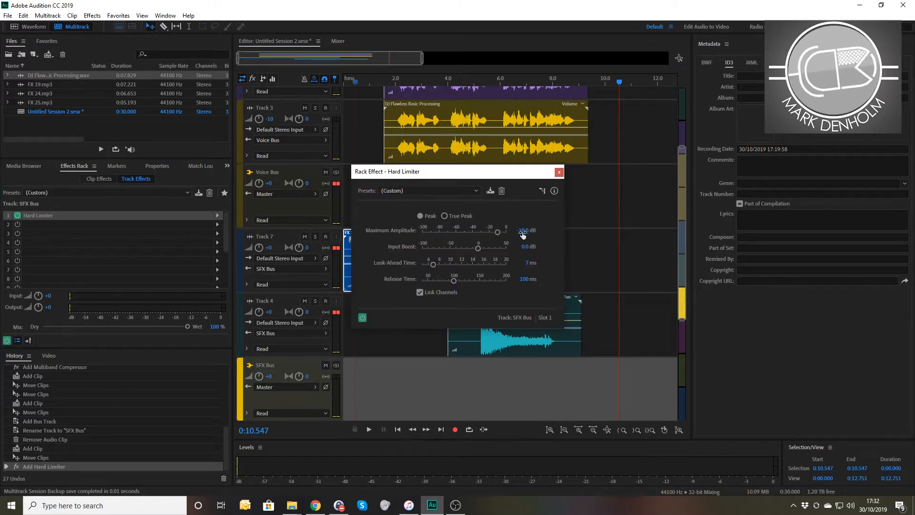
# - Close the Hard Limiter window and play the mix from about 0.3 seconds
pyautogui.click(369, 84)
pyautogui.click(352, 81)
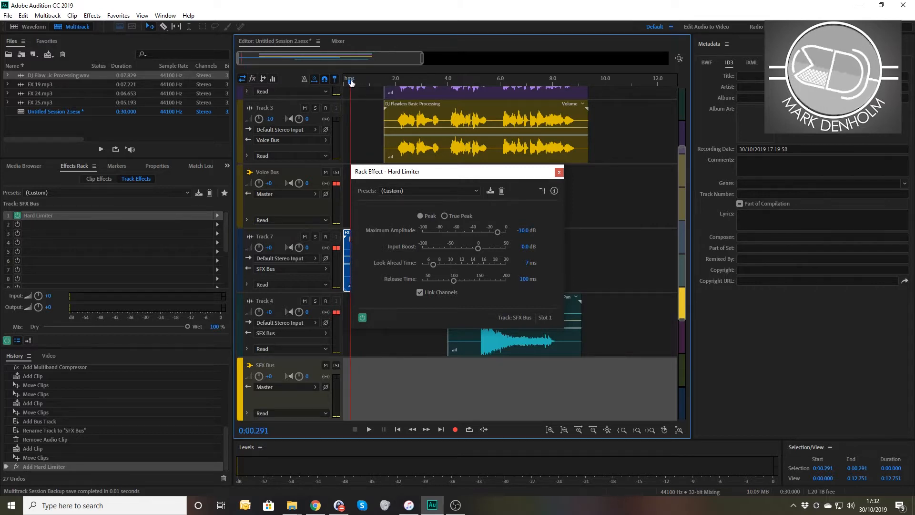
pyautogui.click(559, 172)
pyautogui.press('space')
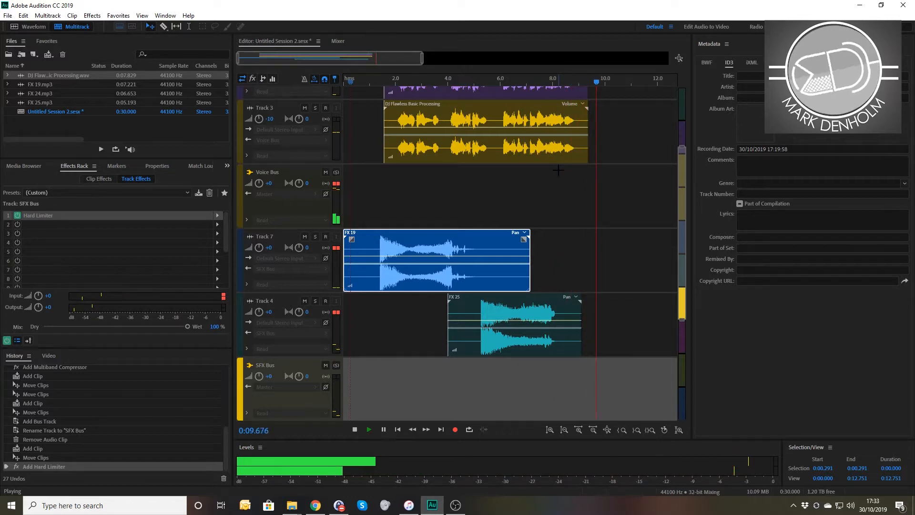
pyautogui.press('space')
# - Add a Multiband Compressor with the Broadcast preset after the Hard Limiter on the Master track, and close its window
pyautogui.scroll(-3, 584, 252)
pyautogui.scroll(-2, 584, 252)
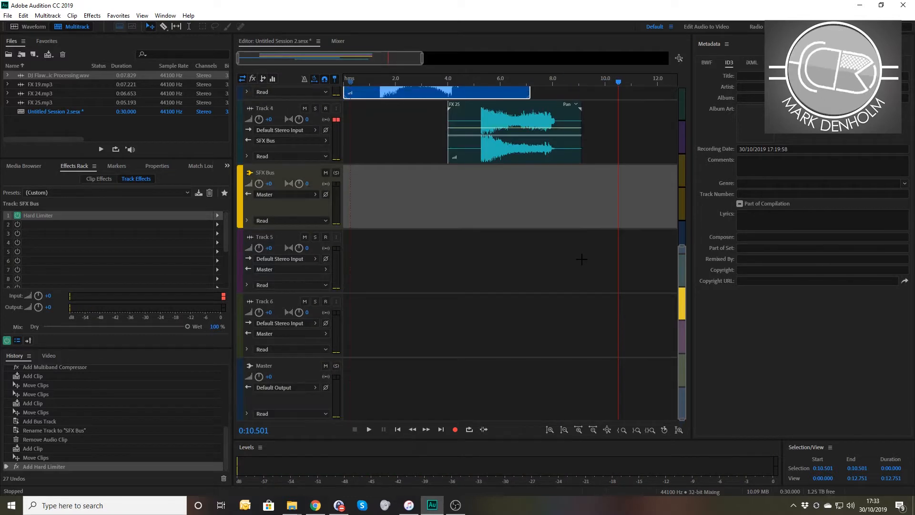
pyautogui.click(262, 365)
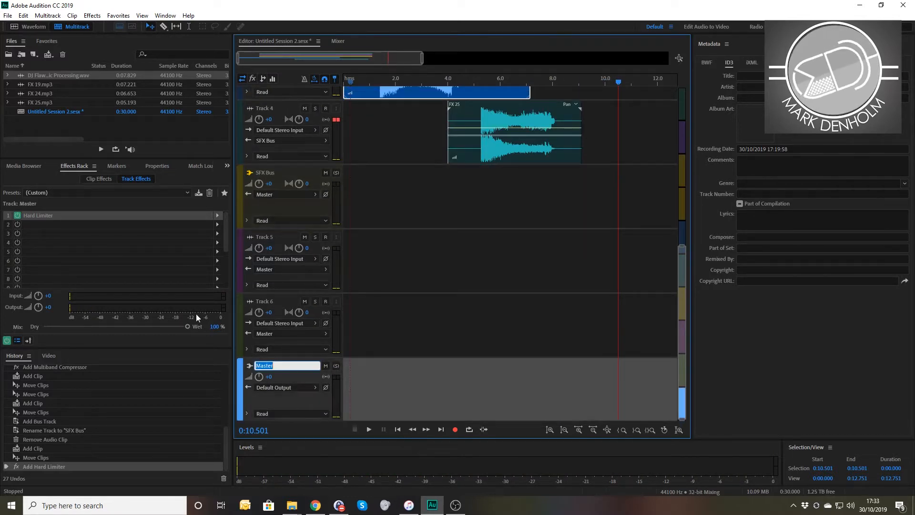
pyautogui.click(35, 215)
pyautogui.click(217, 225)
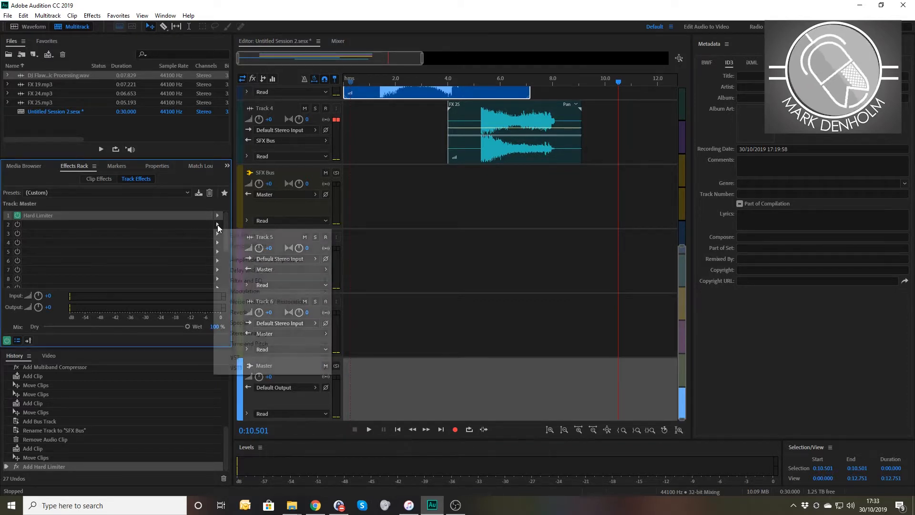
pyautogui.moveTo(269, 261)
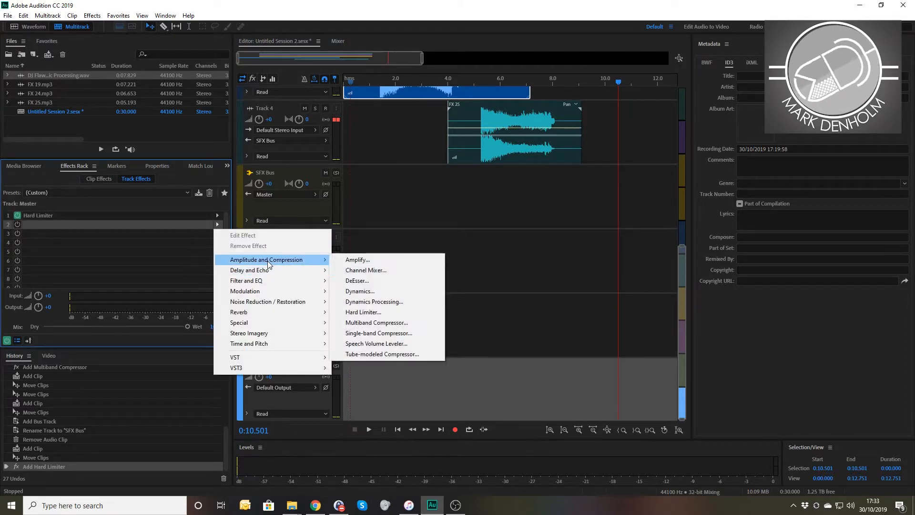
pyautogui.click(381, 323)
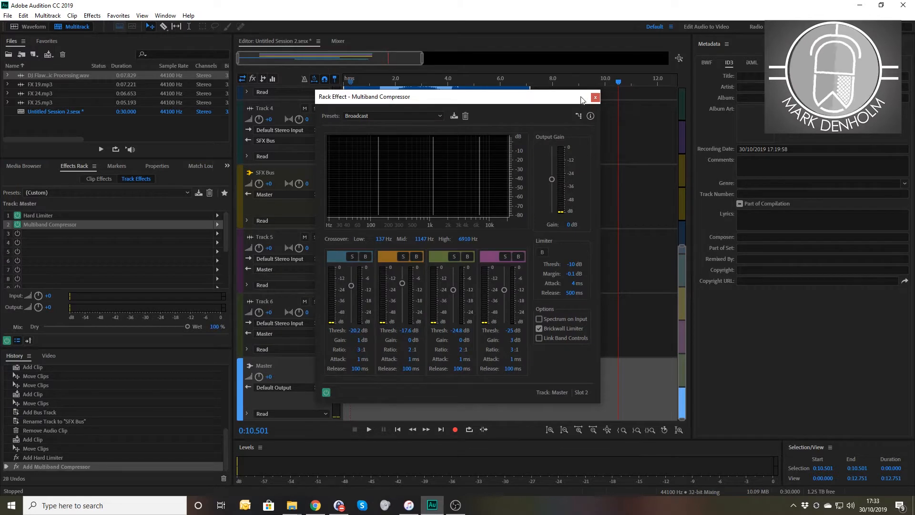
pyautogui.click(595, 97)
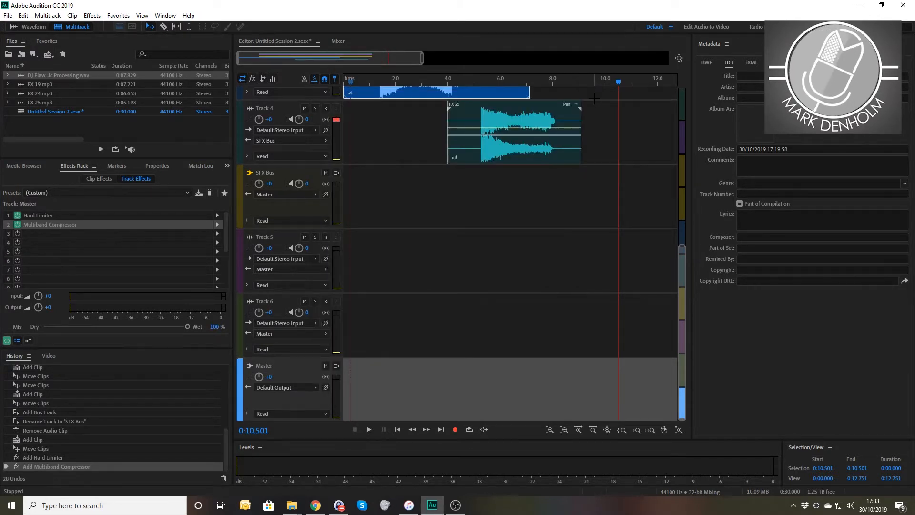
# - Set the volumes of Track 7 and Track 4 to -5 dB and play the session from the start
pyautogui.press('Home')
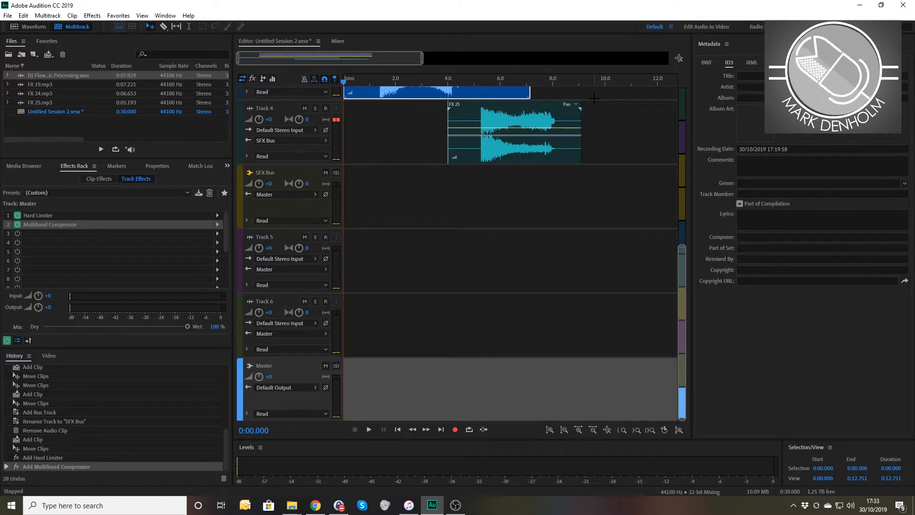
pyautogui.moveTo(682, 257); pyautogui.dragTo(662, 56)
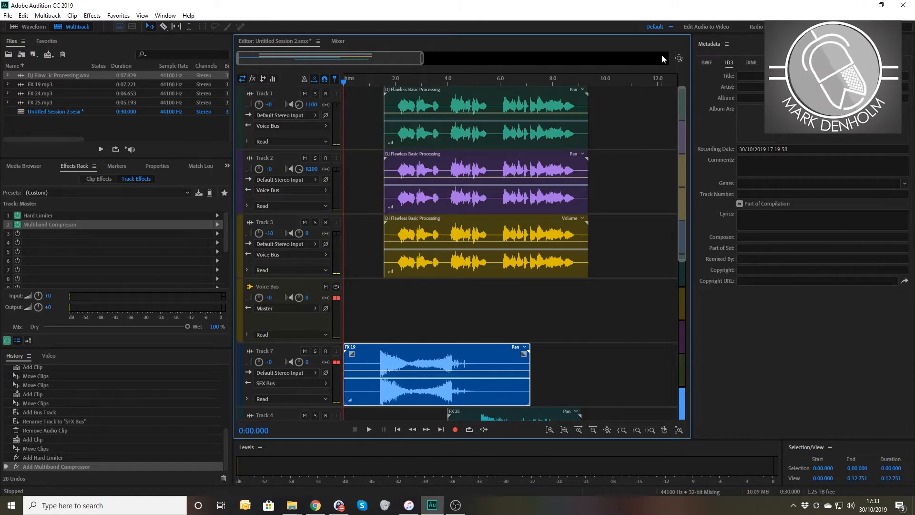
pyautogui.click(269, 362)
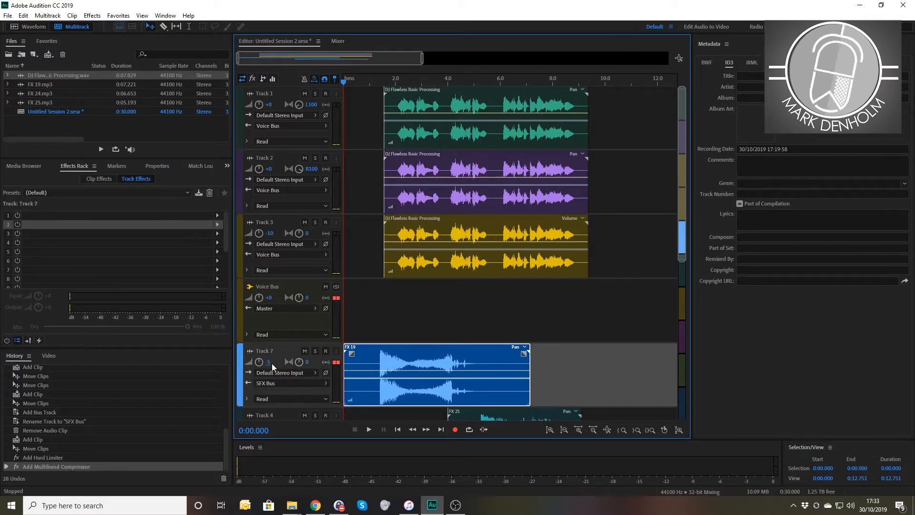
pyautogui.scroll(-3, 316, 325)
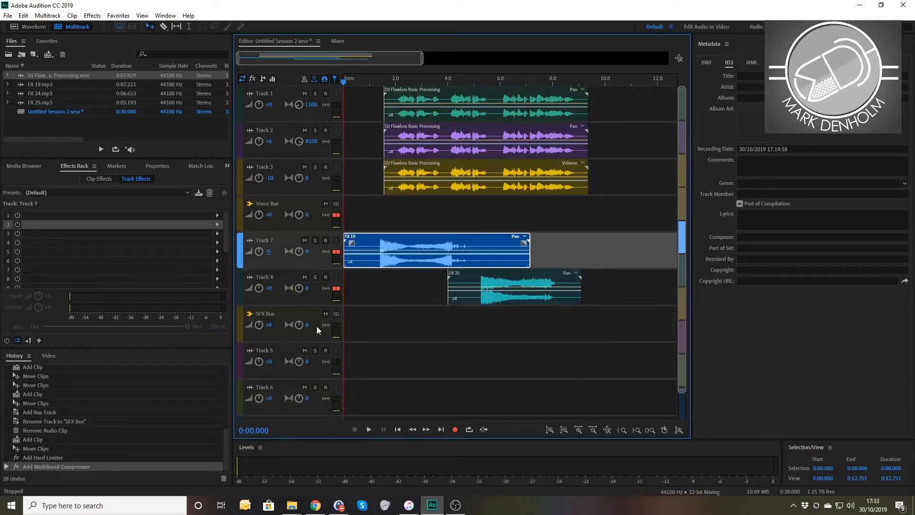
pyautogui.click(269, 288)
pyautogui.write('-5')
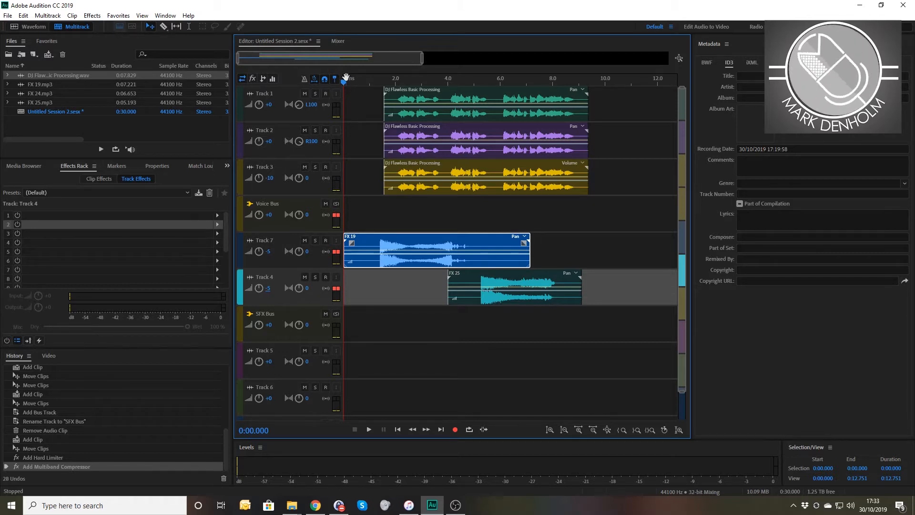
pyautogui.press('space')
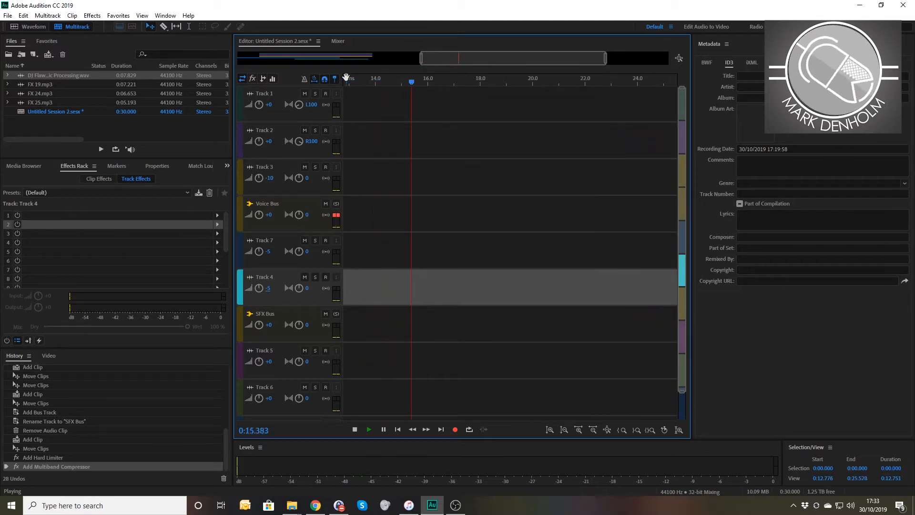
pyautogui.press('space')
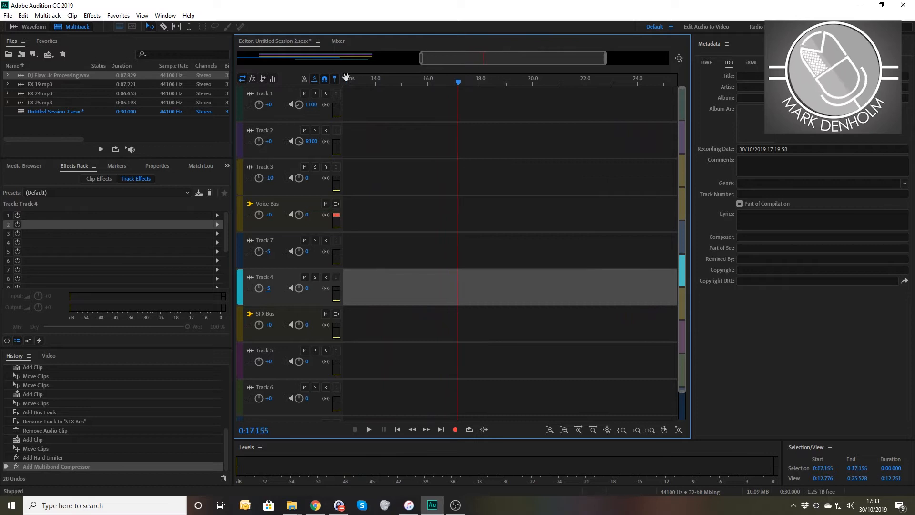